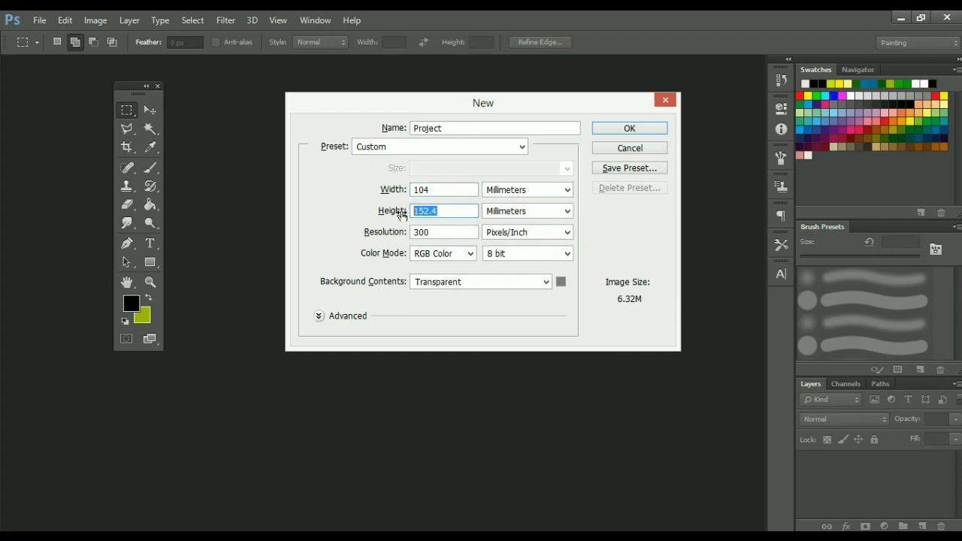
- Set the new document's height to 148 mm and create it with the other settings as entered
{"action": "type", "text": "148"}
{"action": "left_click", "coordinate": [656, 127]}
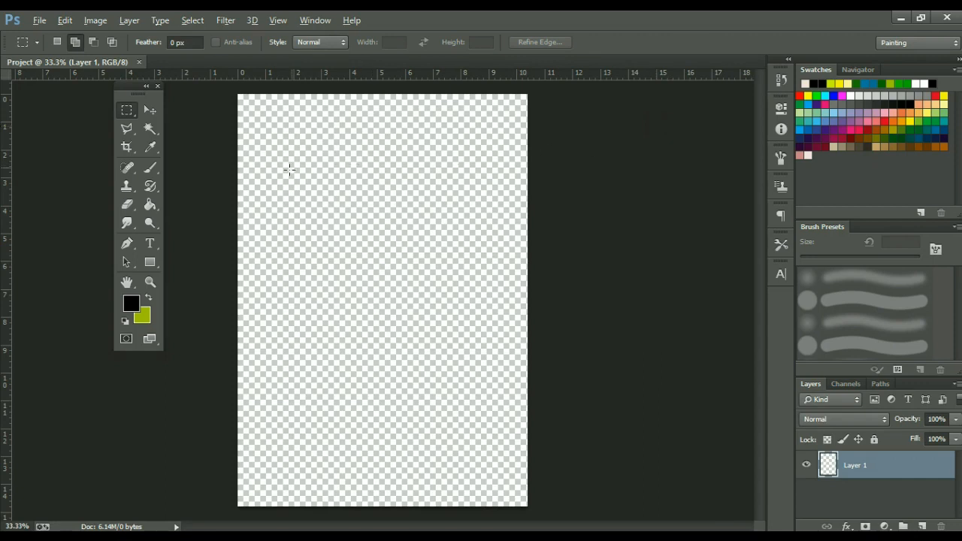
{"action": "scroll", "coordinate": [290, 169], "scroll_direction": "down", "scroll_amount": 1}
{"action": "scroll", "coordinate": [289, 169], "scroll_direction": "up", "scroll_amount": 2}
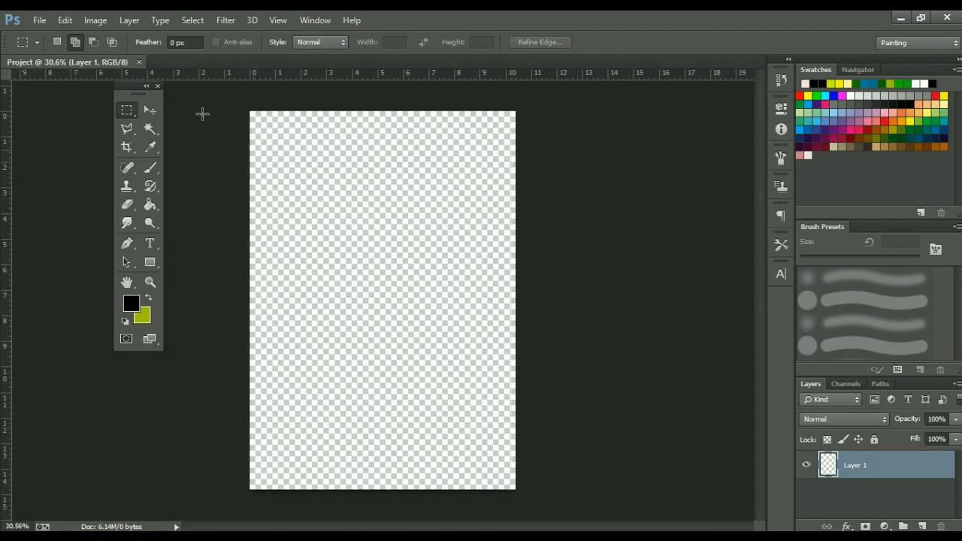
- Add a solid color fill layer in white (ffffff) as the page background
{"action": "left_click", "coordinate": [153, 111]}
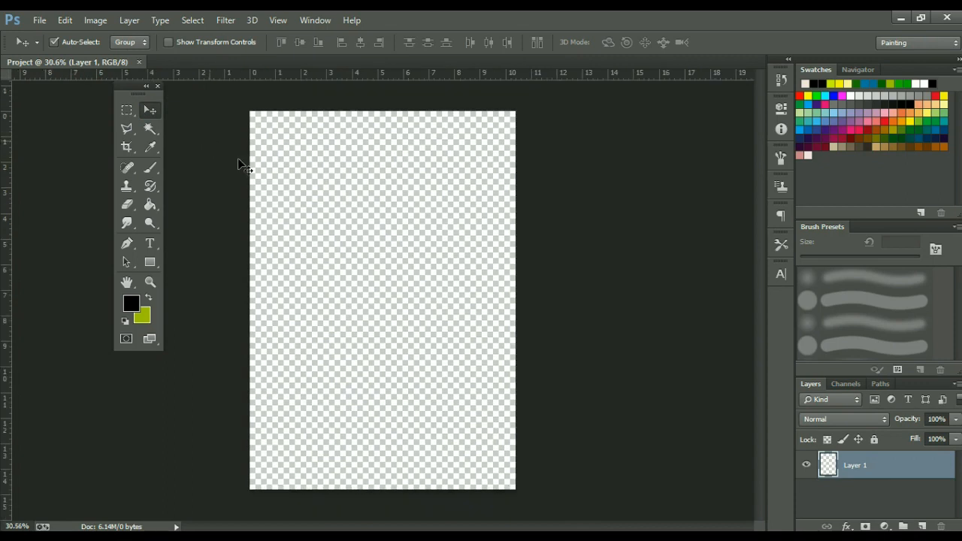
{"action": "left_click", "coordinate": [884, 526]}
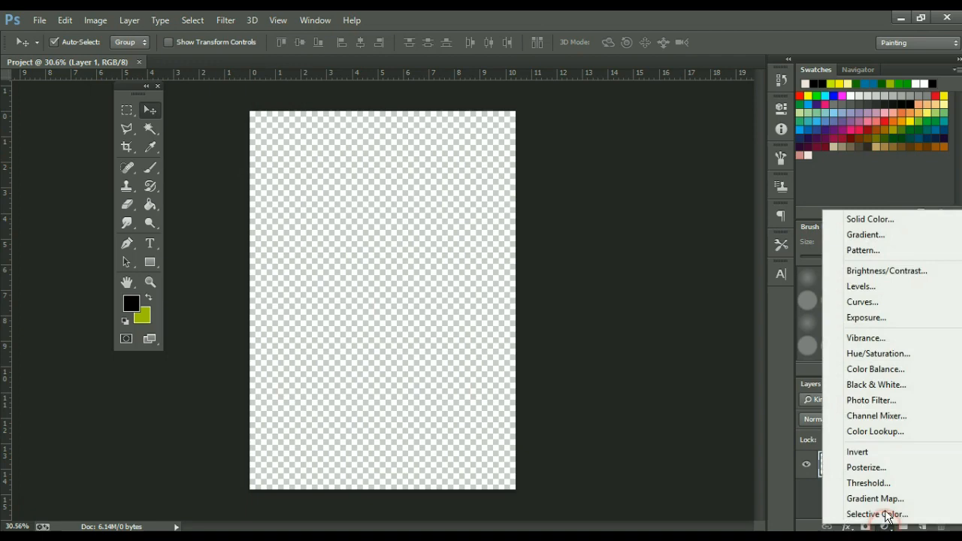
{"action": "left_click", "coordinate": [883, 217]}
{"action": "left_click_drag", "start_coordinate": [539, 249], "coordinate": [440, 118]}
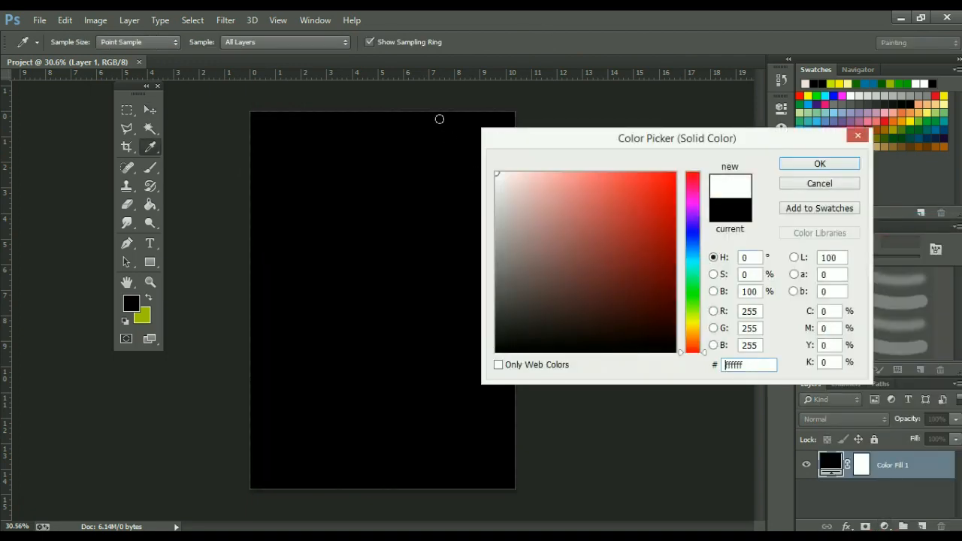
{"action": "left_click", "coordinate": [801, 167]}
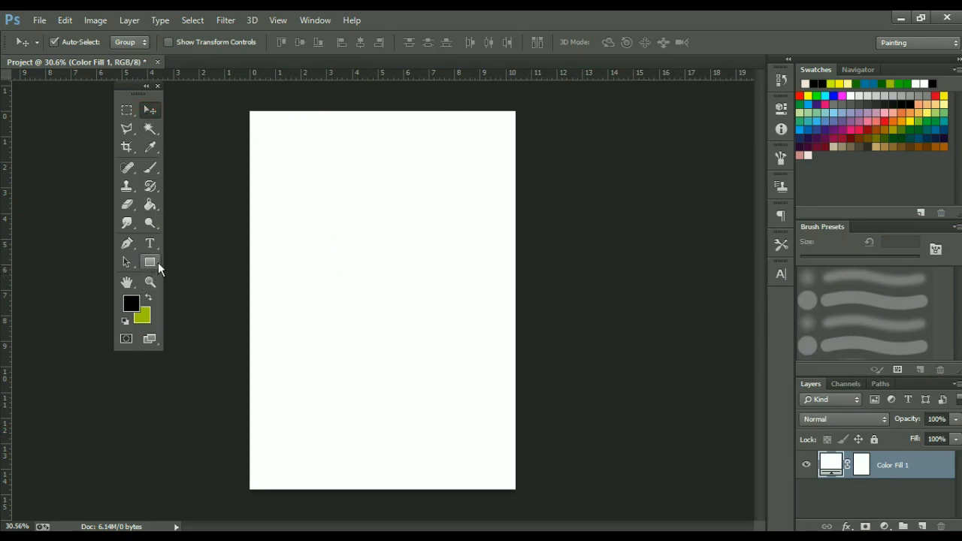
- Draw a light blue filled rectangle about 1099 × 1204 px across the middle of the page, without a stroke
{"action": "left_click", "coordinate": [154, 263]}
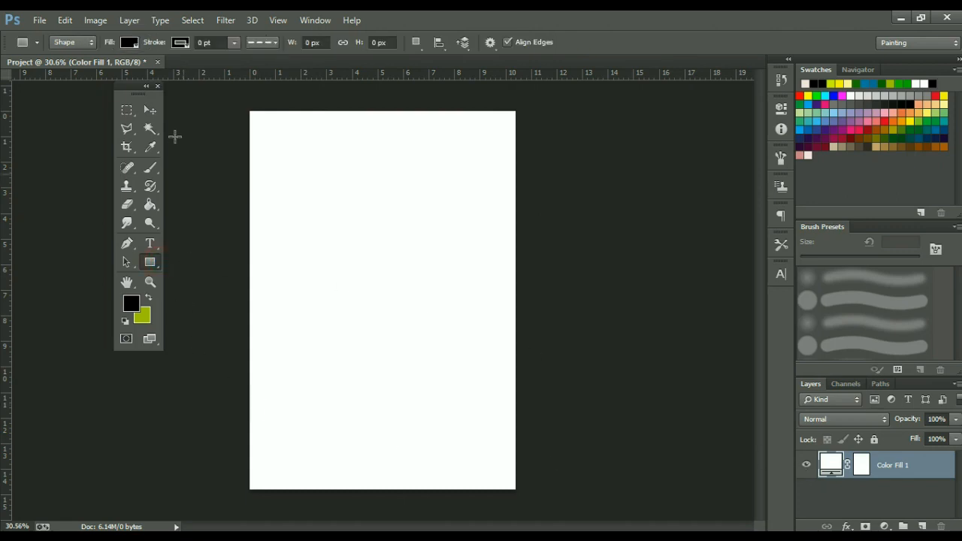
{"action": "left_click", "coordinate": [130, 43]}
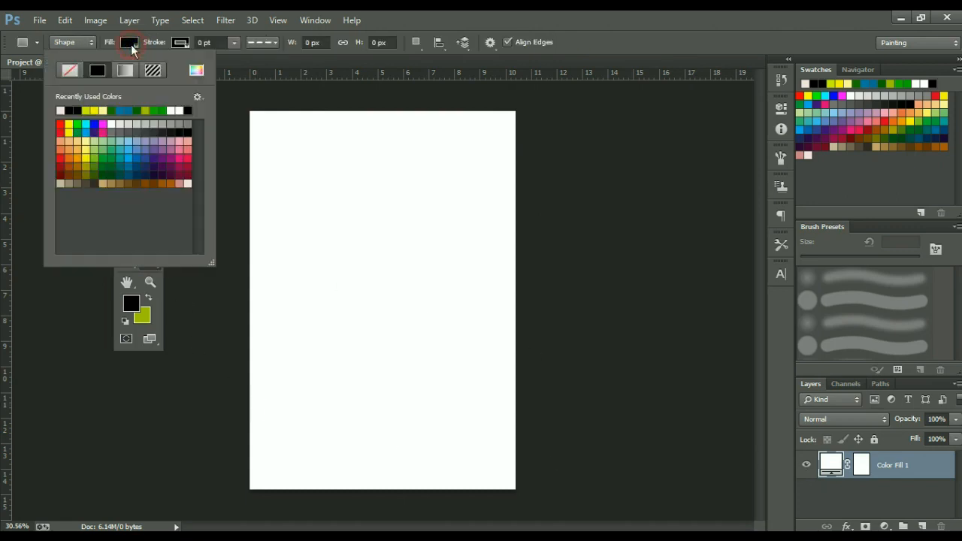
{"action": "left_click", "coordinate": [87, 125]}
{"action": "left_click", "coordinate": [419, 37]}
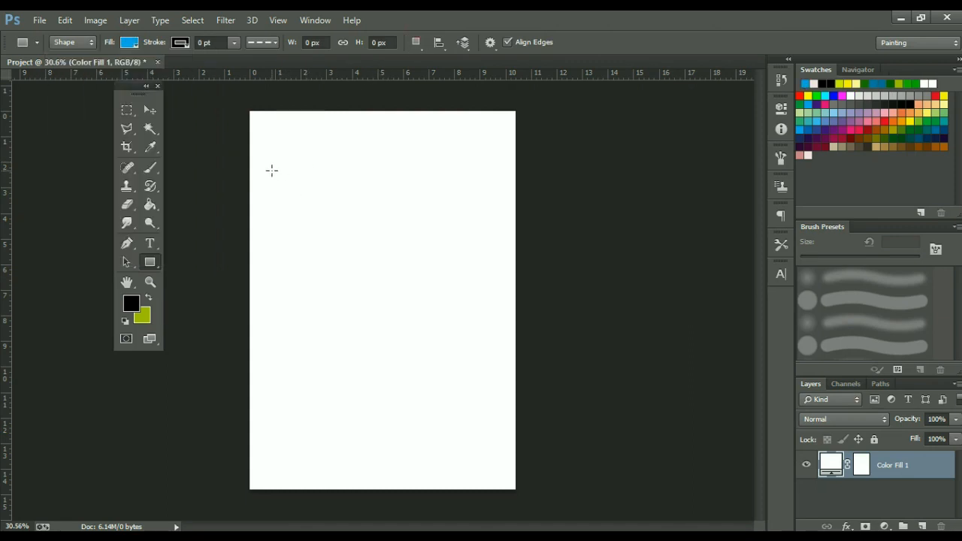
{"action": "left_click_drag", "start_coordinate": [268, 171], "coordinate": [504, 431]}
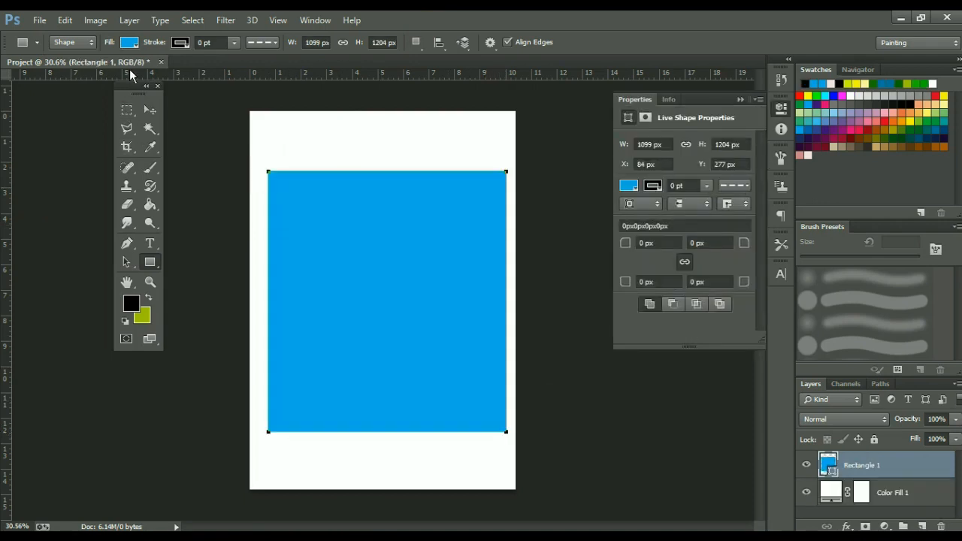
{"action": "left_click", "coordinate": [781, 108]}
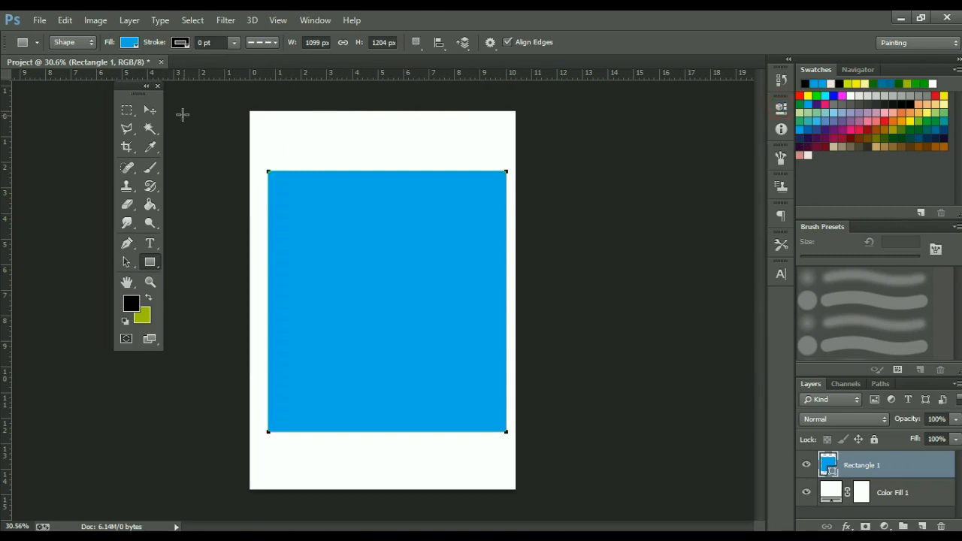
- Move the blue rectangle slightly to center it horizontally between the page edges
{"action": "left_click", "coordinate": [150, 110]}
{"action": "left_click_drag", "start_coordinate": [379, 269], "coordinate": [369, 271]}
{"action": "key", "text": "Right"}
{"action": "key", "text": "Right"}
{"action": "key", "text": "Right"}
{"action": "key", "text": "Right"}
{"action": "key", "text": "Right"}
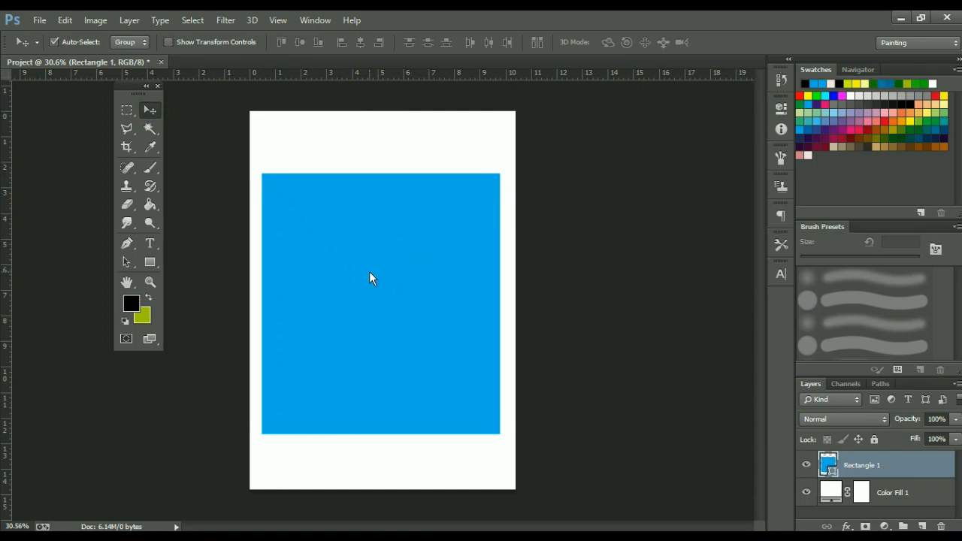
{"action": "key", "text": "Down"}
{"action": "key", "text": "Right"}
{"action": "key", "text": "Right"}
{"action": "key", "text": "Right"}
{"action": "key", "text": "Right"}
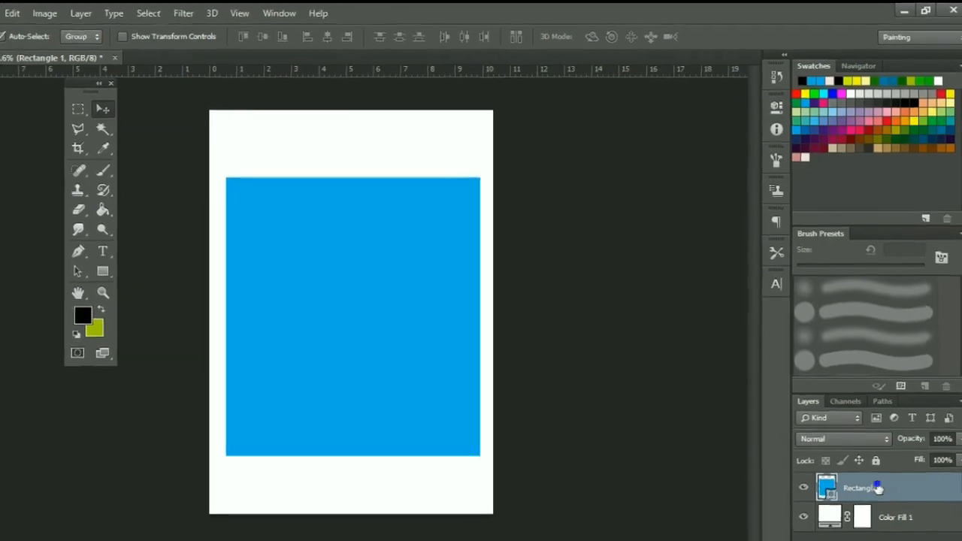
- Rasterize the blue rectangle layer and delete an inner area of about 9 × 9.9 cm, leaving a thin frame
{"action": "right_click", "coordinate": [877, 489]}
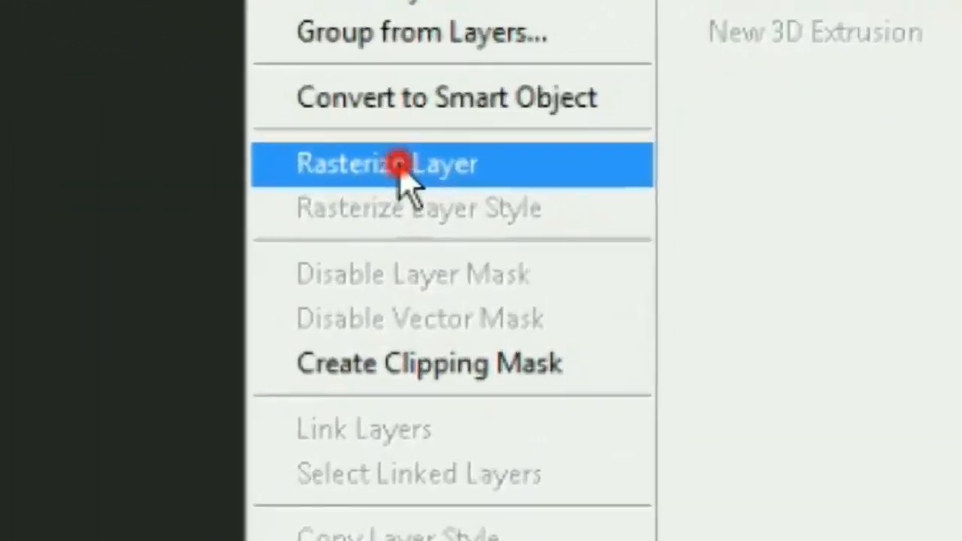
{"action": "left_click", "coordinate": [398, 165]}
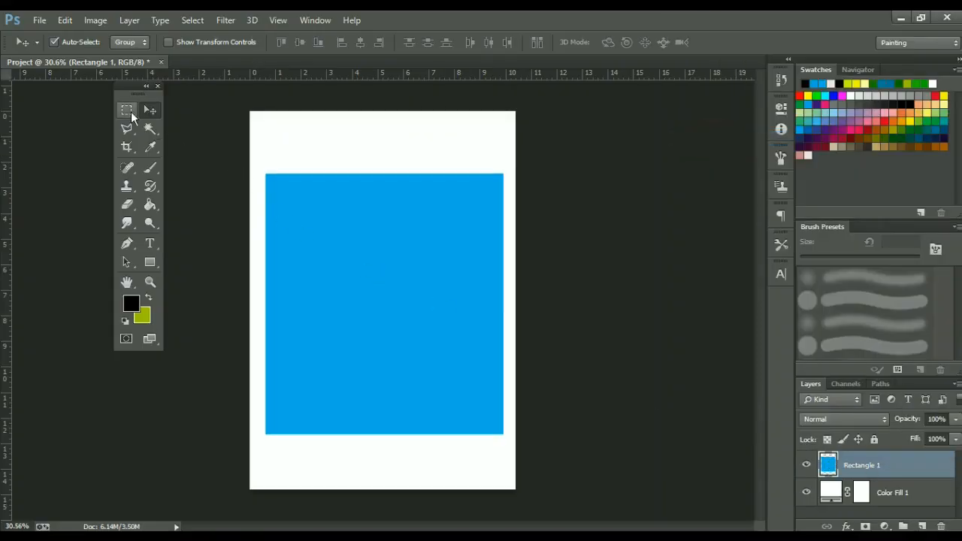
{"action": "left_click", "coordinate": [127, 110]}
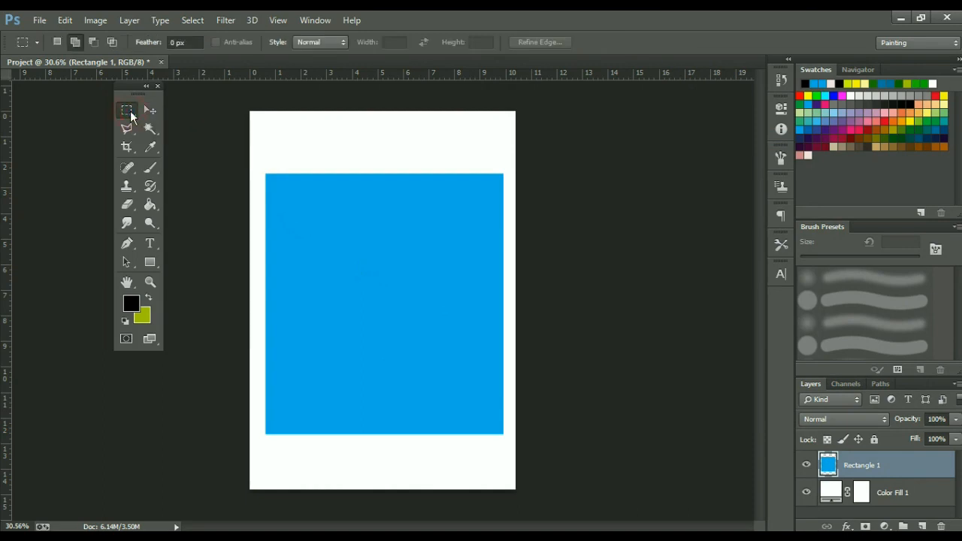
{"action": "scroll", "coordinate": [279, 191], "scroll_direction": "up", "scroll_amount": 1}
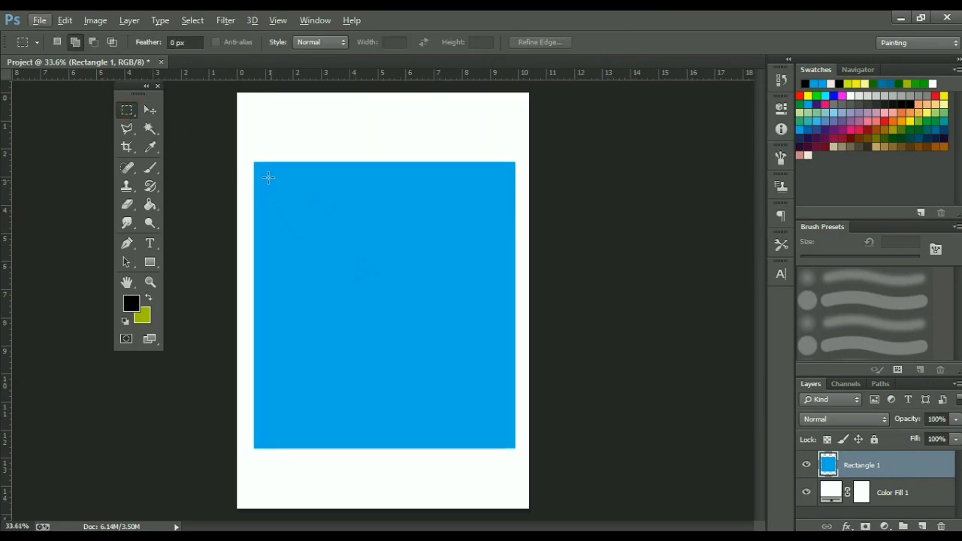
{"action": "left_click_drag", "start_coordinate": [257, 165], "coordinate": [510, 445]}
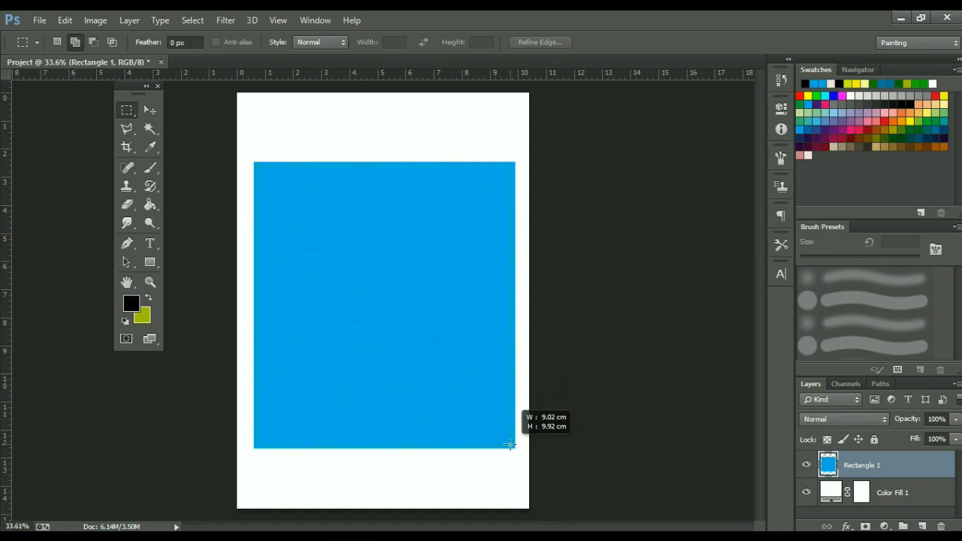
{"action": "left_click_drag", "start_coordinate": [510, 445], "coordinate": [513, 447]}
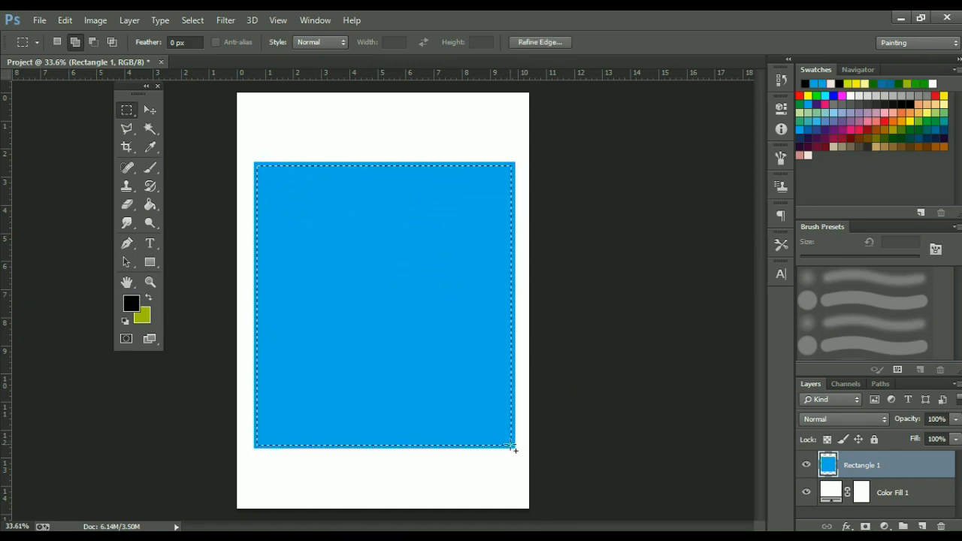
{"action": "key", "text": "Delete"}
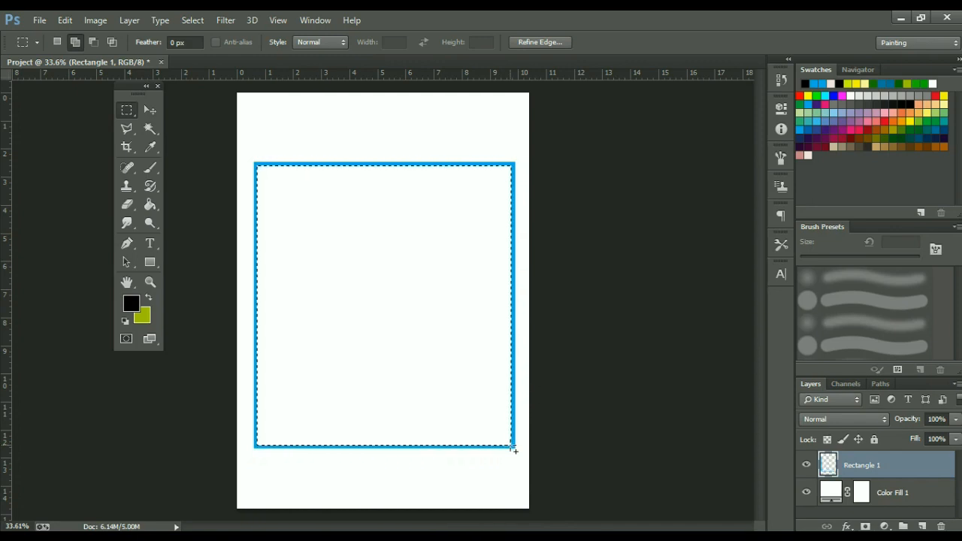
{"action": "key", "text": "ctrl+d"}
- Draw a small blue light bulb custom shape in the white area above the blue frame
{"action": "scroll", "coordinate": [356, 393], "scroll_direction": "down", "scroll_amount": 1}
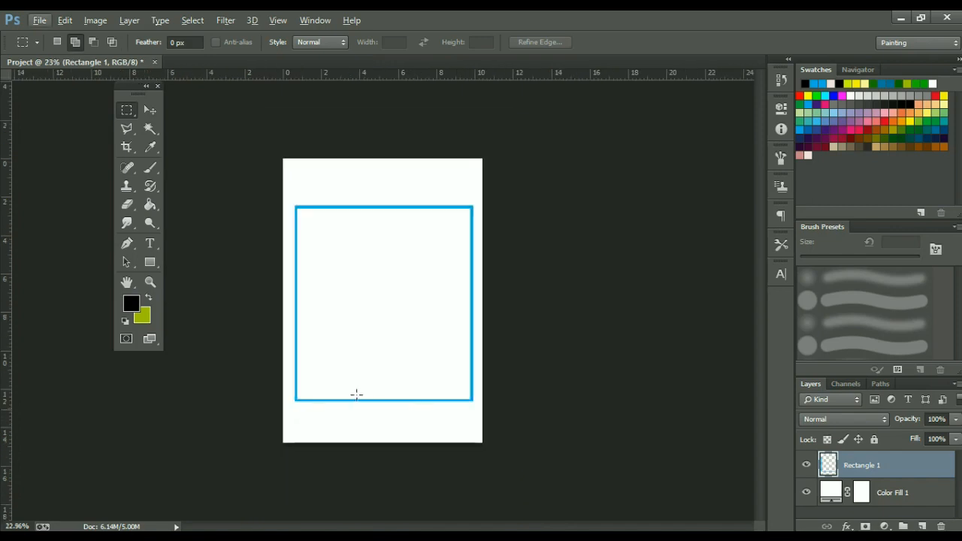
{"action": "scroll", "coordinate": [339, 393], "scroll_direction": "up", "scroll_amount": 3}
{"action": "scroll", "coordinate": [279, 343], "scroll_direction": "down", "scroll_amount": 3}
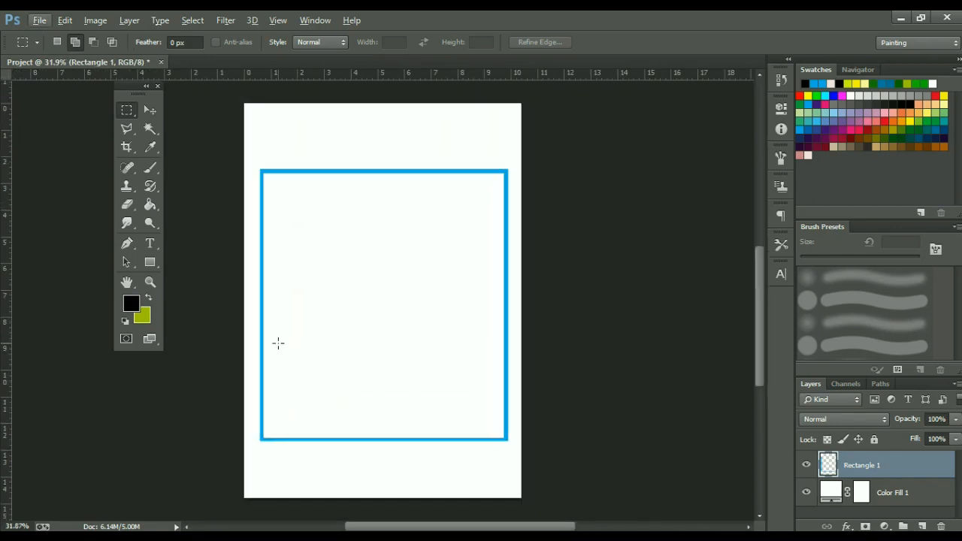
{"action": "left_click", "coordinate": [150, 111]}
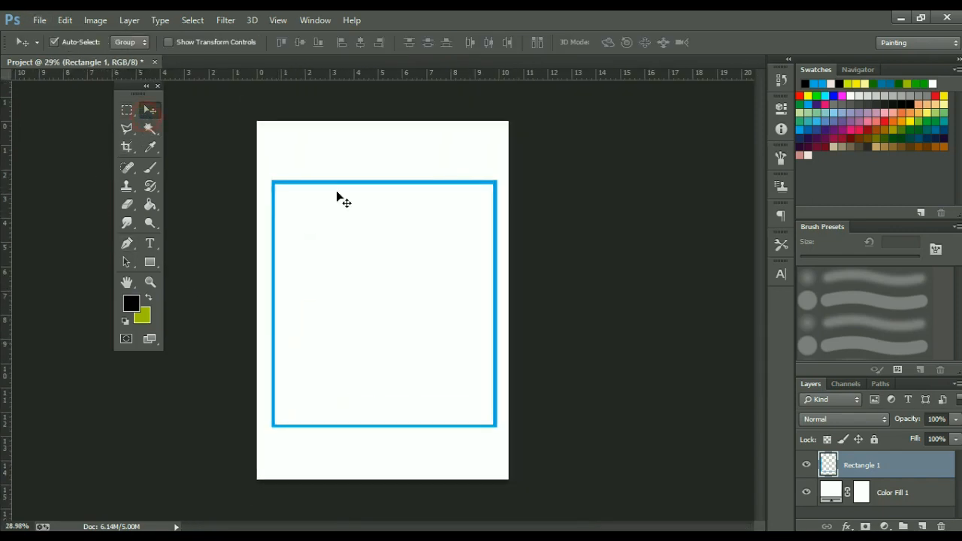
{"action": "scroll", "coordinate": [350, 133], "scroll_direction": "up", "scroll_amount": 4}
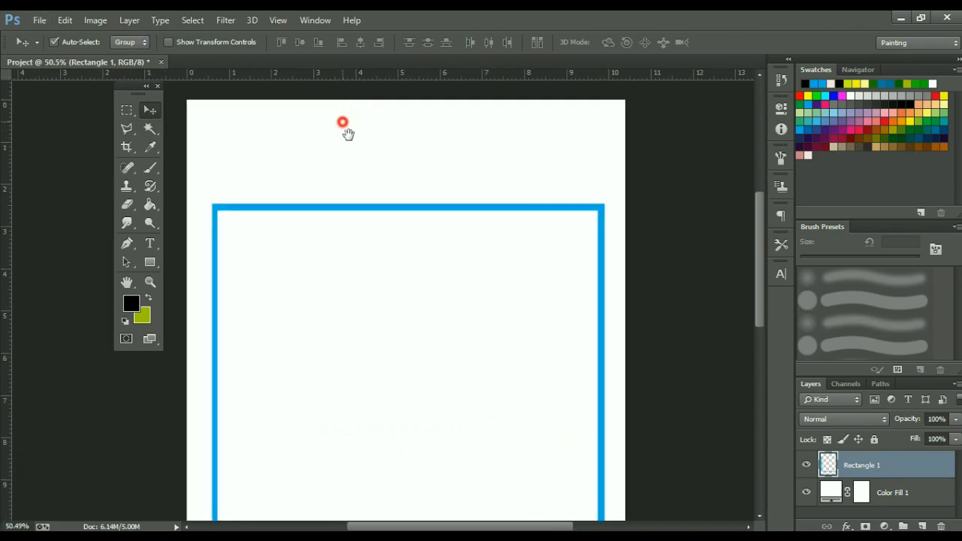
{"action": "left_click_drag", "start_coordinate": [341, 123], "coordinate": [370, 170]}
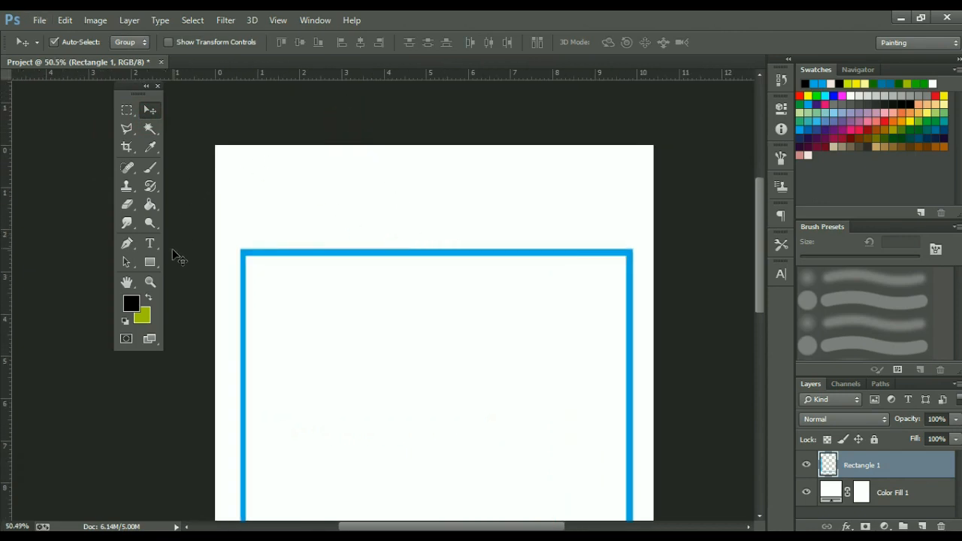
{"action": "left_click", "coordinate": [150, 266]}
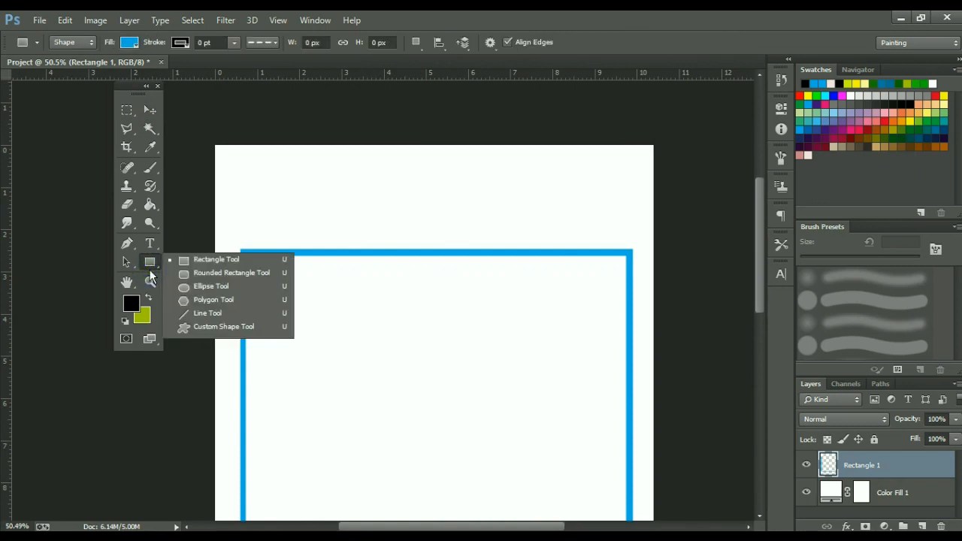
{"action": "left_click", "coordinate": [199, 326]}
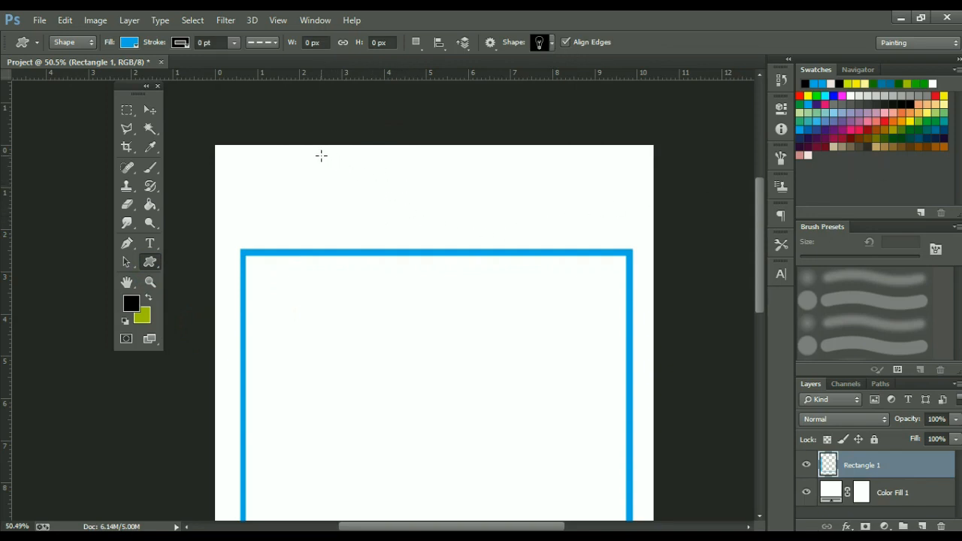
{"action": "left_click_drag", "start_coordinate": [321, 155], "coordinate": [376, 217]}
- Scale the light bulb shape down to about 90.7% width and 90.5% height
{"action": "left_click", "coordinate": [149, 110]}
{"action": "key", "text": "ctrl+t"}
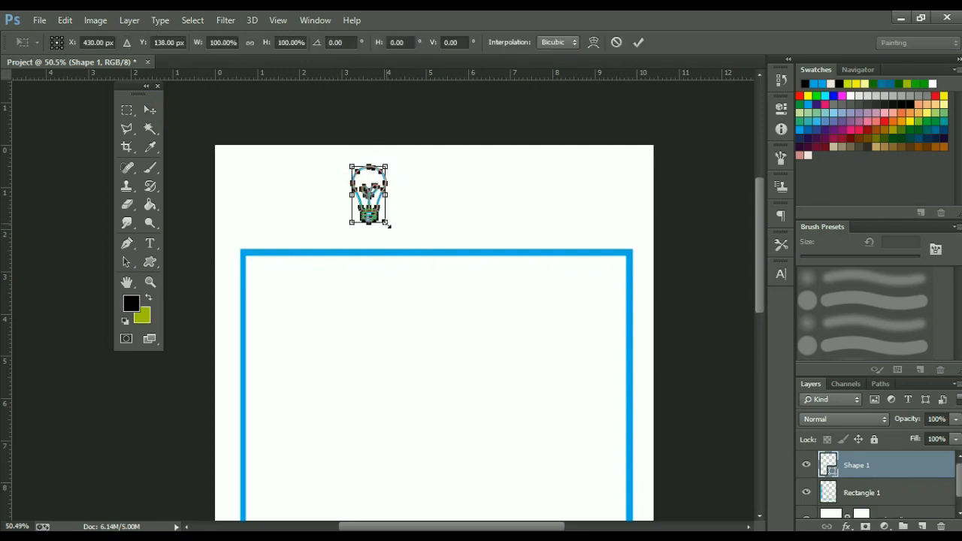
{"action": "left_click_drag", "start_coordinate": [389, 225], "coordinate": [384, 223]}
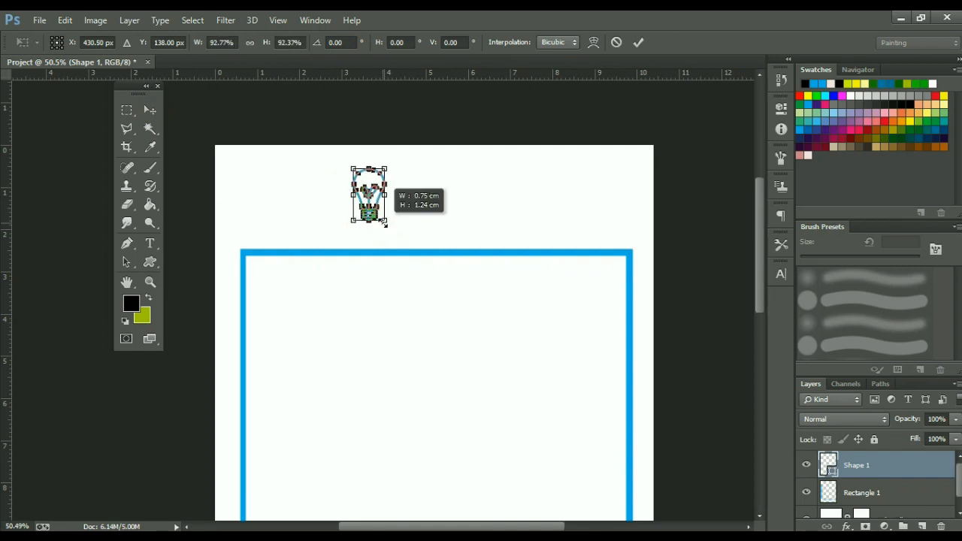
{"action": "mouse_move", "coordinate": [384, 223]}
{"action": "left_mouse_down"}
{"action": "mouse_move", "coordinate": [513, 353]}
{"action": "mouse_move", "coordinate": [476, 336]}
{"action": "mouse_move", "coordinate": [382, 224]}
{"action": "left_mouse_up"}
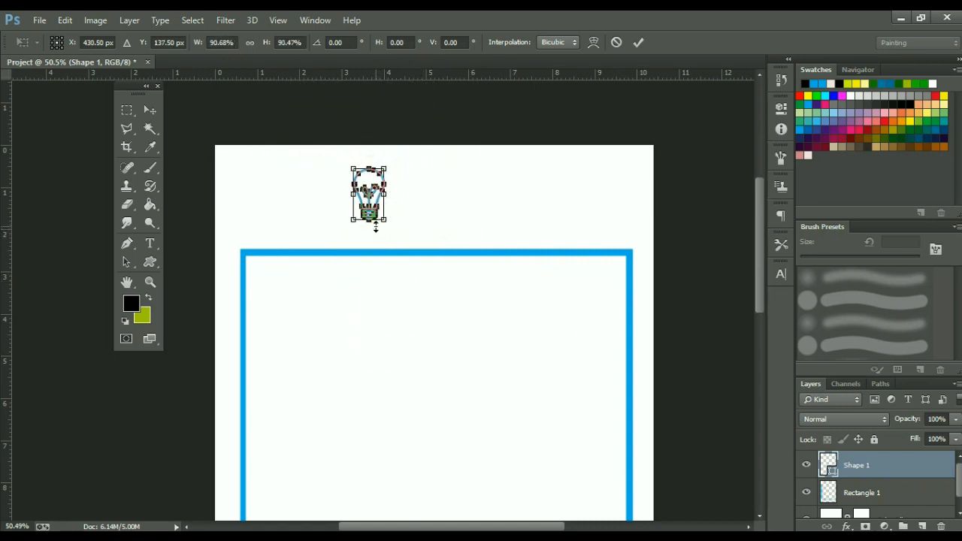
{"action": "key", "text": "Return"}
- Nudge the light bulb shape upward, closer to the page's upper edge
{"action": "key", "text": "Up"}
{"action": "key", "text": "Up"}
{"action": "key", "text": "Up"}
{"action": "key", "text": "Up"}
{"action": "key", "text": "Up"}
{"action": "key", "text": "Up"}
{"action": "key", "text": "Up"}
{"action": "key", "text": "Up"}
{"action": "key", "text": "Up"}
{"action": "key", "text": "Up"}
{"action": "key", "text": "Up"}
{"action": "key", "text": "Up"}
{"action": "key", "text": "Up"}
{"action": "key", "text": "Up"}
{"action": "key", "text": "Up"}
{"action": "key", "text": "Up"}
{"action": "key", "text": "Up"}
{"action": "key", "text": "Up"}
{"action": "key", "text": "Up"}
{"action": "key", "text": "Up"}
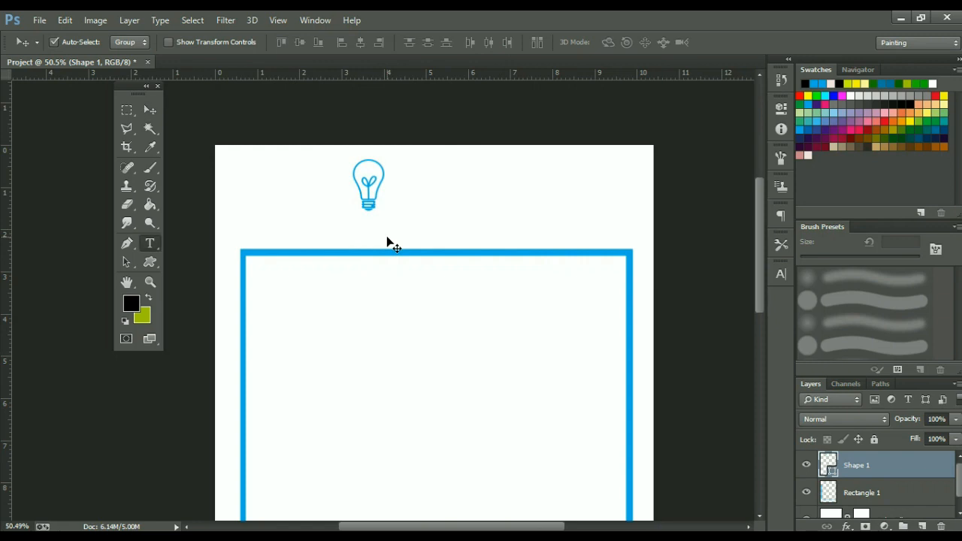
- Add the text "Fashion World" in 12.57 pt MS Gothic and place it beside the upper part of the light bulb
{"action": "left_click", "coordinate": [149, 244]}
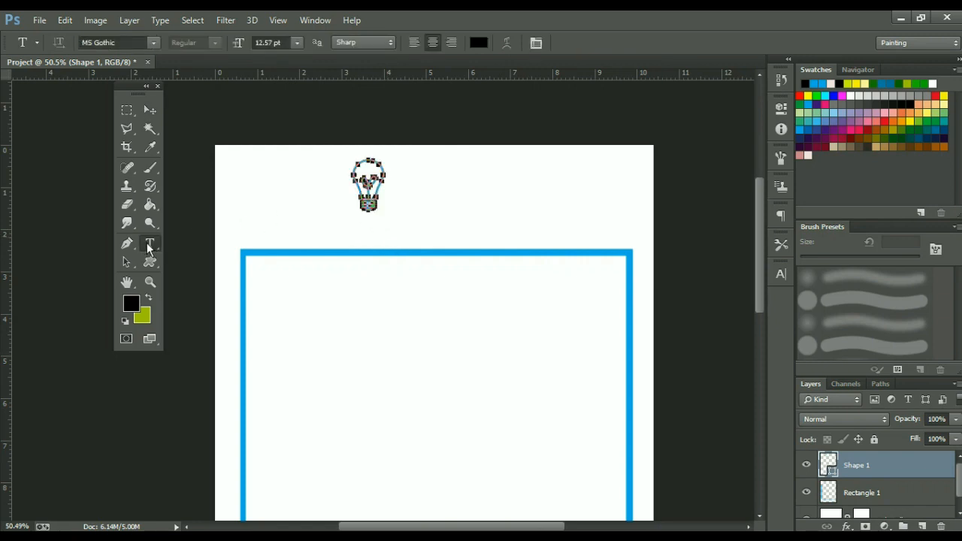
{"action": "left_click", "coordinate": [379, 337]}
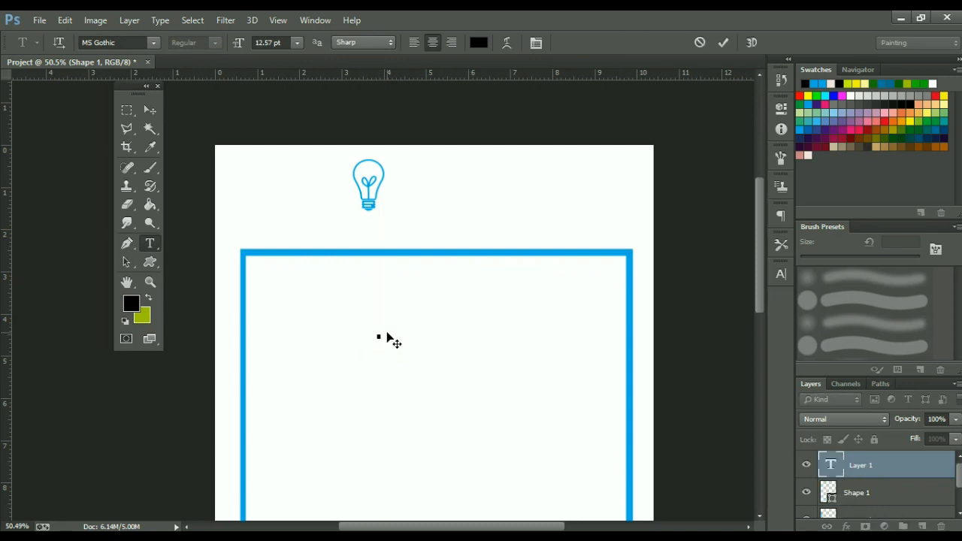
{"action": "type", "text": "FASHO"}
{"action": "key", "text": "BackSpace"}
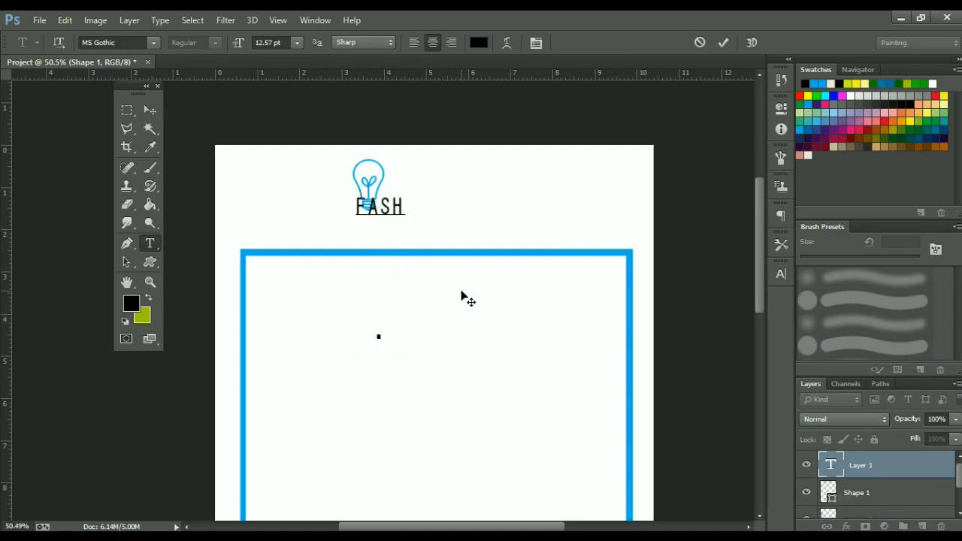
{"action": "type", "text": "ION "}
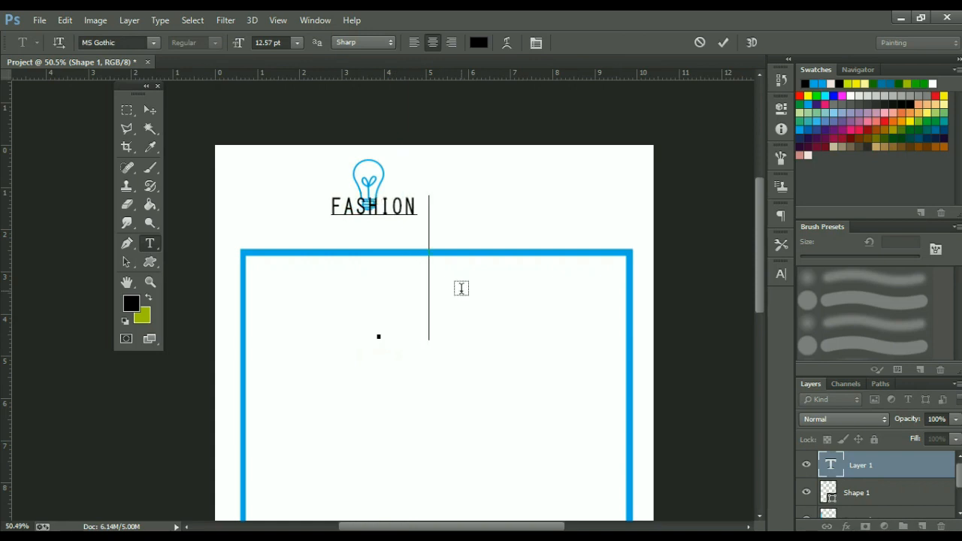
{"action": "type", "text": "WORLD"}
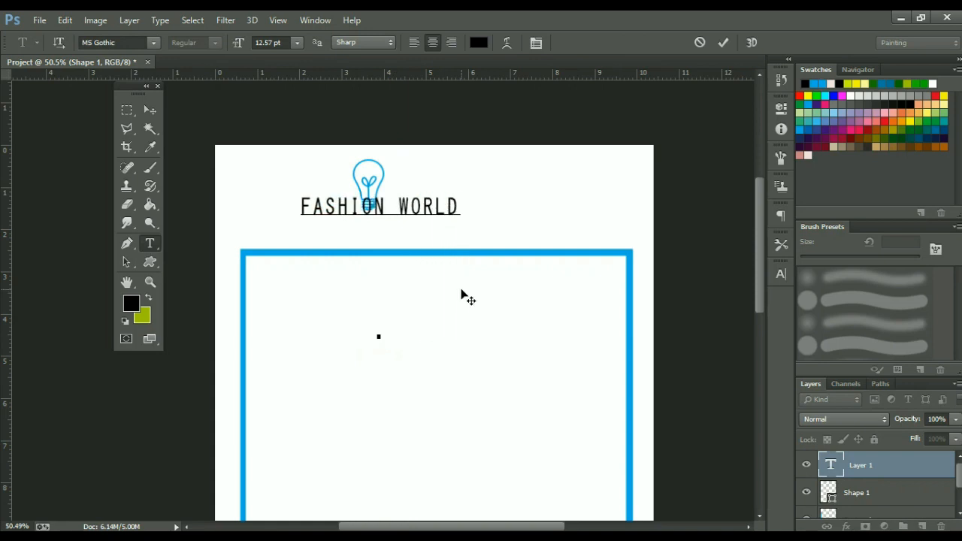
{"action": "left_click", "coordinate": [150, 109]}
{"action": "left_click_drag", "start_coordinate": [344, 210], "coordinate": [434, 177]}
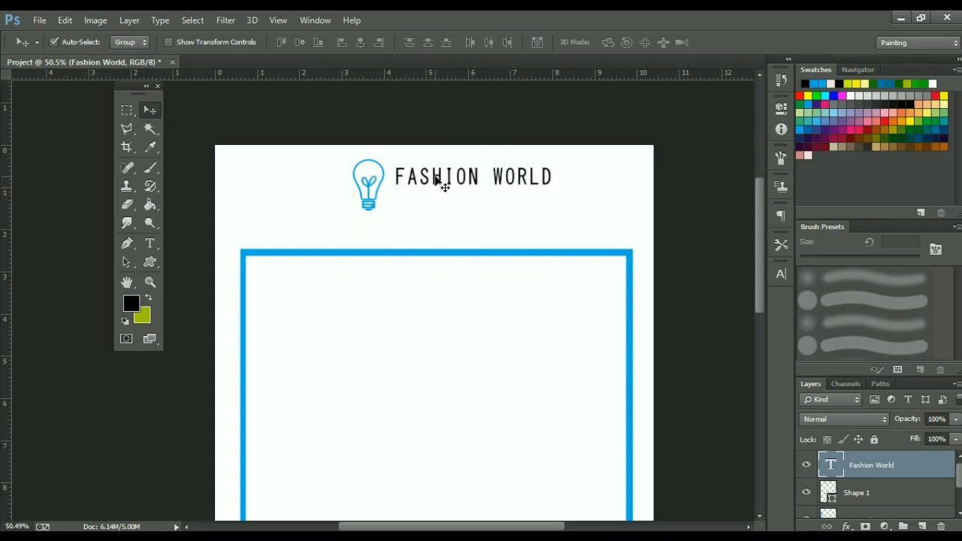
- Set the "Fashion World" title's font to Bakery and shift the text slightly closer to the light bulb
{"action": "key", "text": "t"}
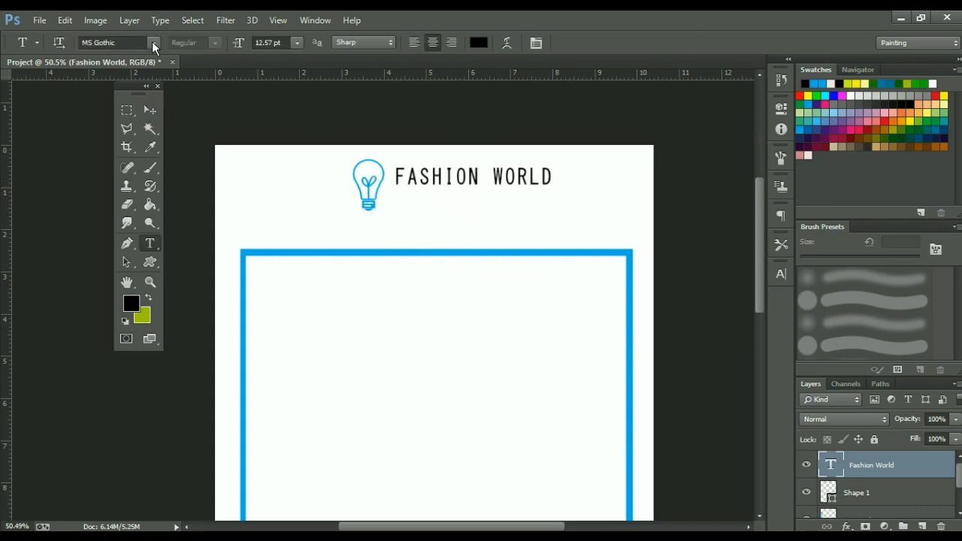
{"action": "left_click", "coordinate": [152, 42]}
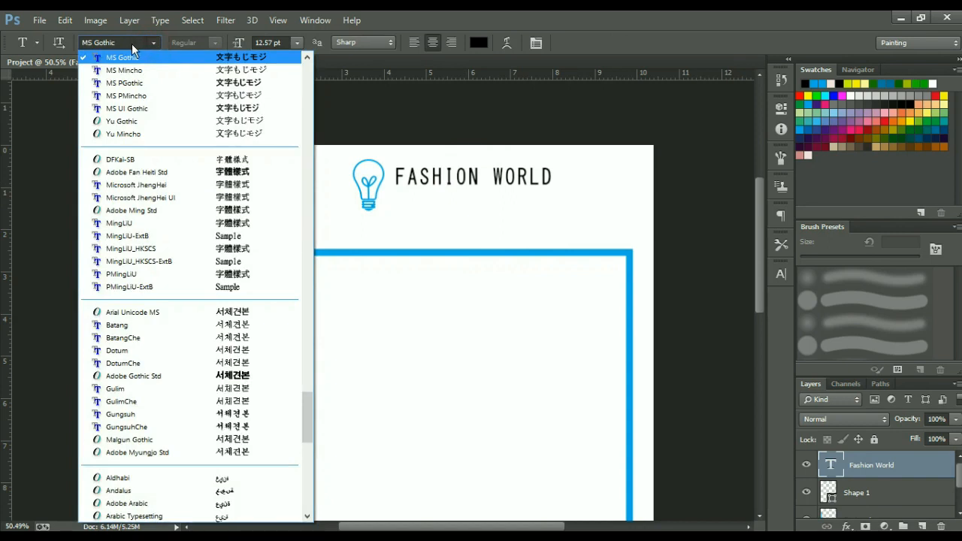
{"action": "left_click", "coordinate": [131, 43]}
{"action": "left_click", "coordinate": [132, 43]}
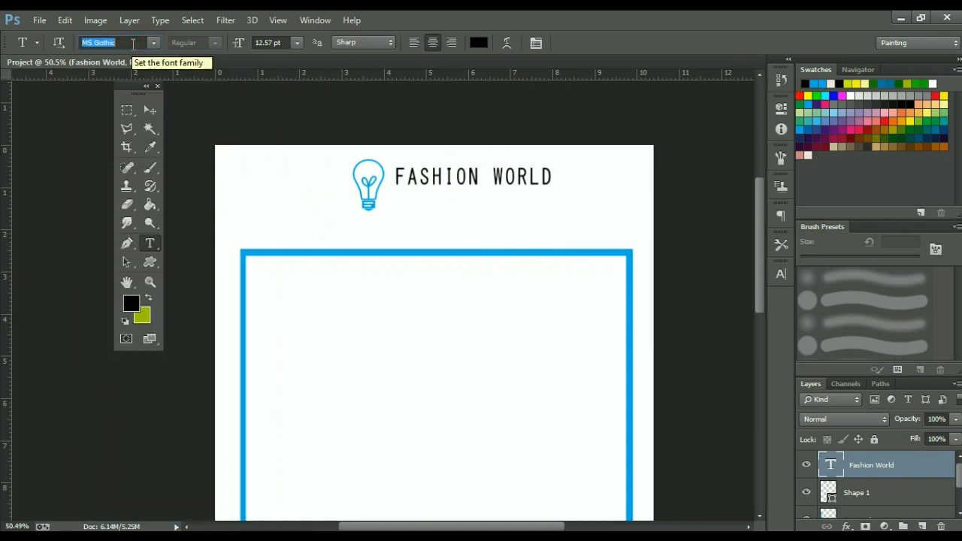
{"action": "type", "text": "Bakery"}
{"action": "key", "text": "Return"}
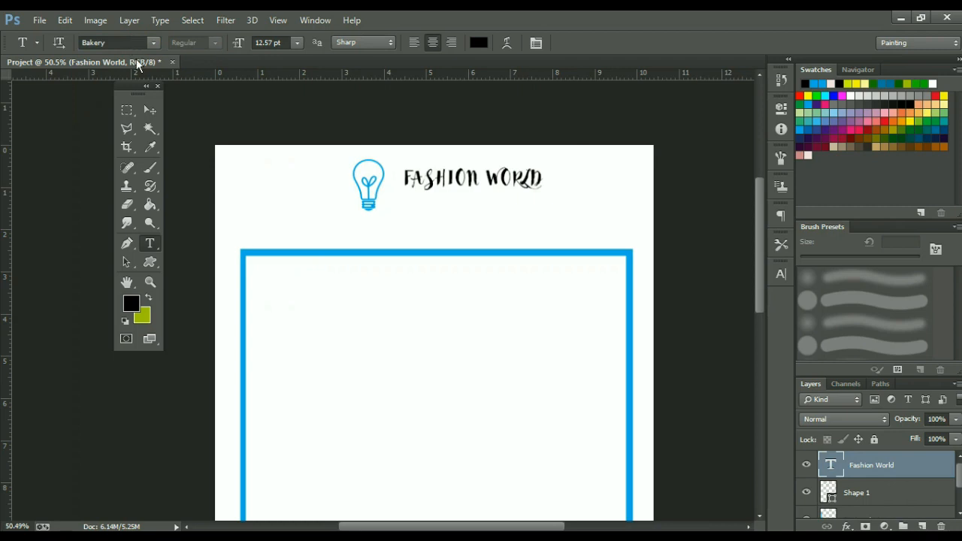
{"action": "left_click", "coordinate": [150, 111]}
{"action": "left_click_drag", "start_coordinate": [481, 180], "coordinate": [471, 182]}
- Turn off All Caps for the "Fashion World" title
{"action": "left_click", "coordinate": [775, 272]}
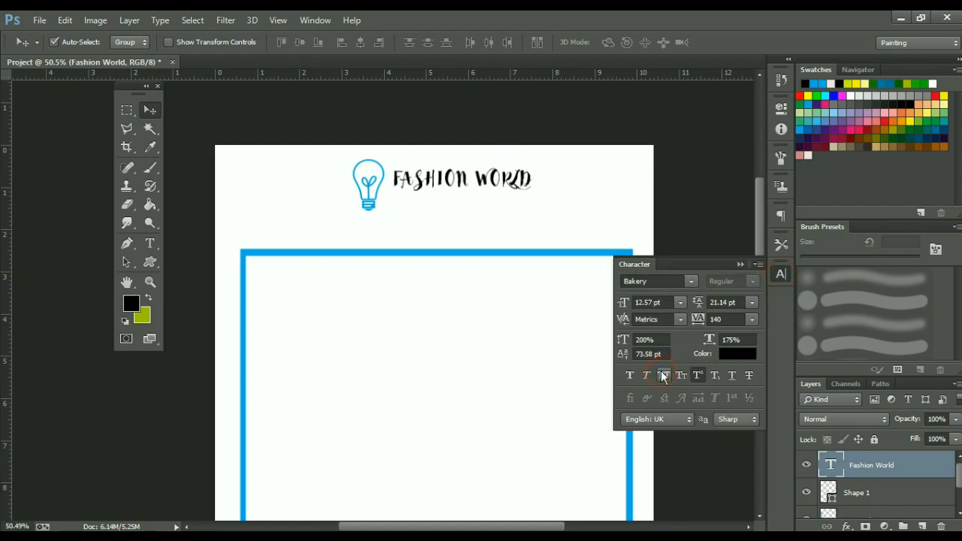
{"action": "left_click", "coordinate": [663, 376]}
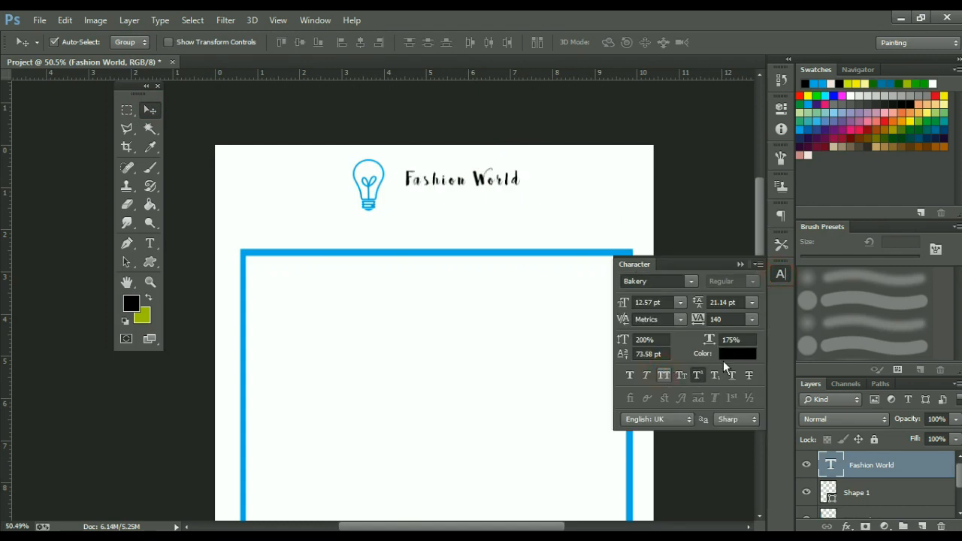
{"action": "left_click", "coordinate": [780, 275]}
{"action": "left_click", "coordinate": [780, 275]}
{"action": "left_click", "coordinate": [779, 276]}
- Scale the "Fashion World" title down to about 11.2 pt
{"action": "key", "text": "ctrl+t"}
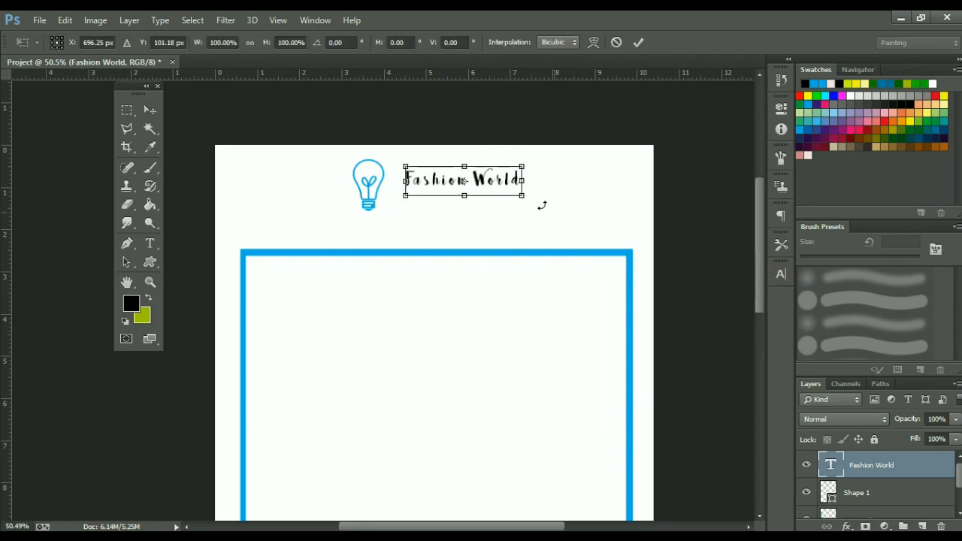
{"action": "left_click_drag", "start_coordinate": [527, 201], "coordinate": [514, 183]}
{"action": "key", "text": "Return"}
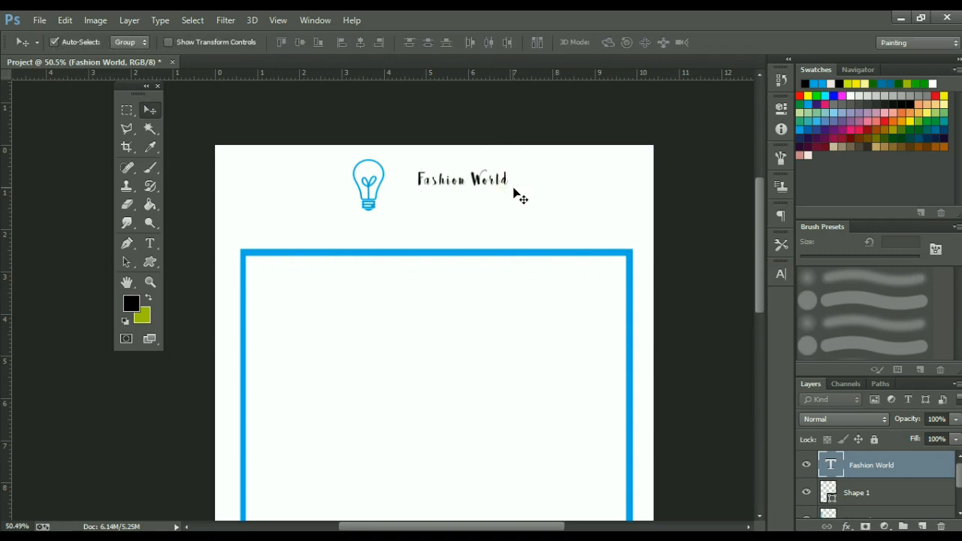
- Move the "Fashion World" title left until it sits close beside the light bulb
{"action": "key", "text": "shift+Left"}
{"action": "key", "text": "shift+Left"}
{"action": "key", "text": "shift+Left"}
{"action": "key", "text": "shift+Left"}
{"action": "key", "text": "shift+Left"}
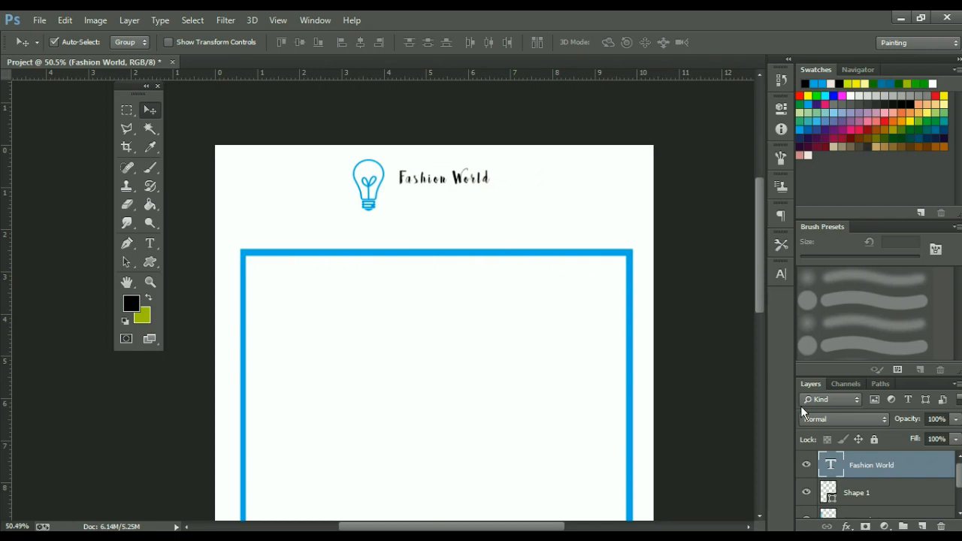
{"action": "key", "text": "Up"}
{"action": "left_click_drag", "start_coordinate": [459, 184], "coordinate": [451, 185]}
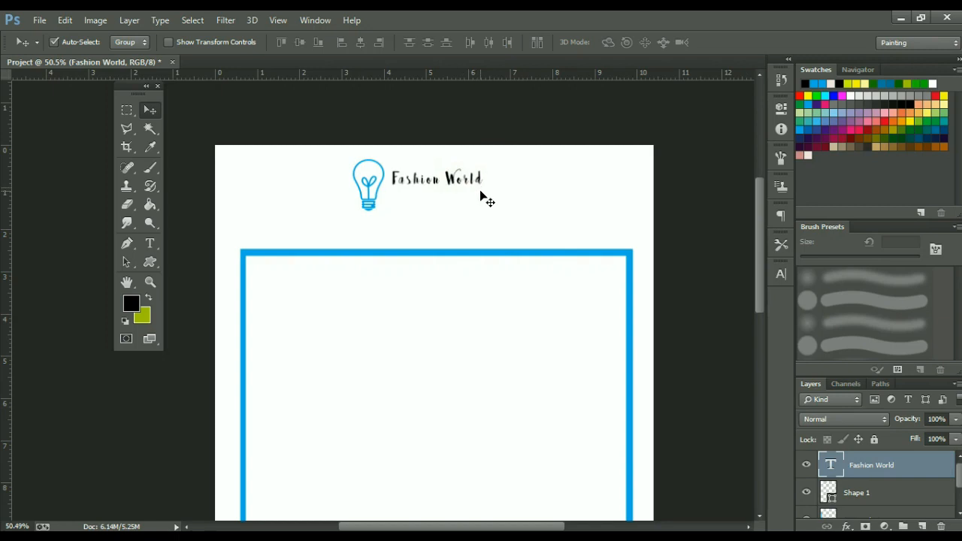
{"action": "key", "text": "Right"}
- Add the tagline "Quality at a cheap price" as a separate text layer and move it beneath the "Fashion World" title
{"action": "key", "text": "t"}
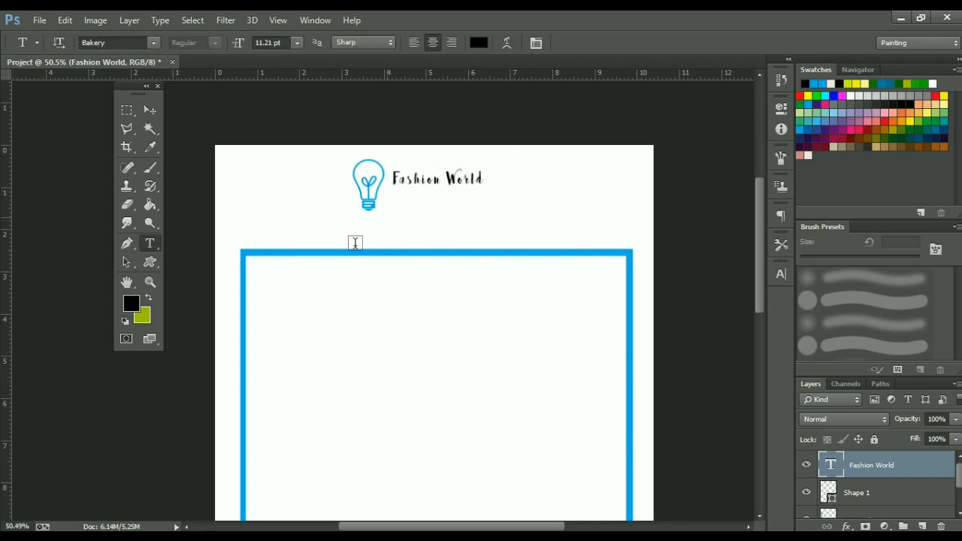
{"action": "left_click", "coordinate": [338, 365]}
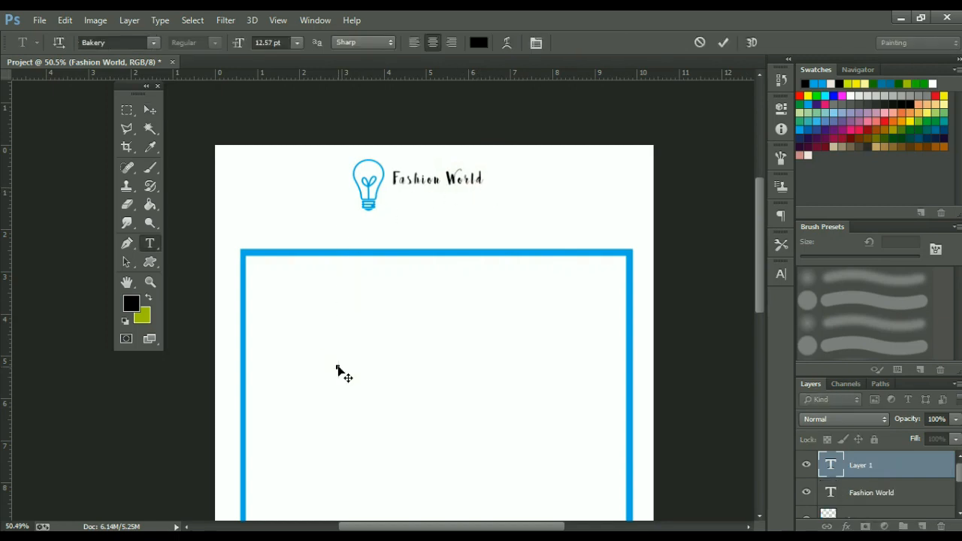
{"action": "type", "text": "Qua"}
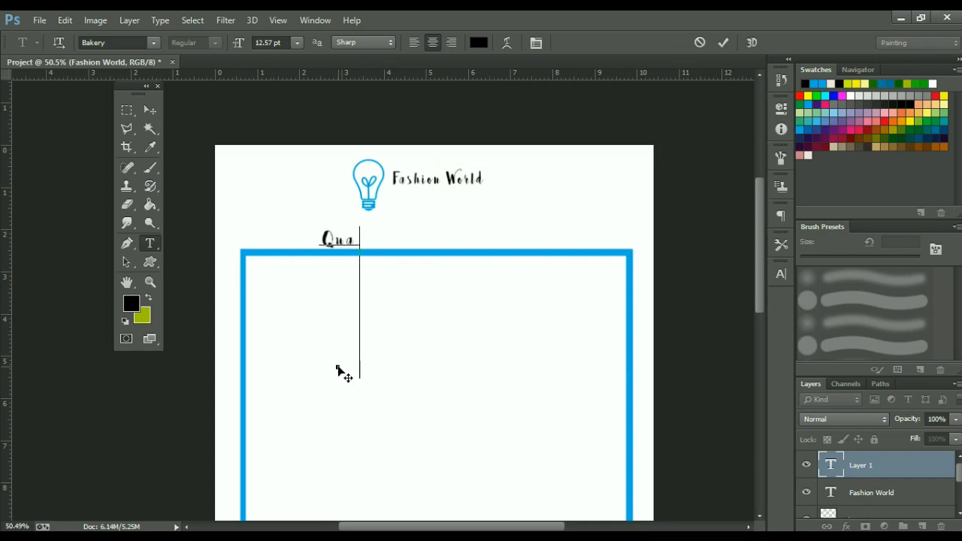
{"action": "type", "text": "lity at"}
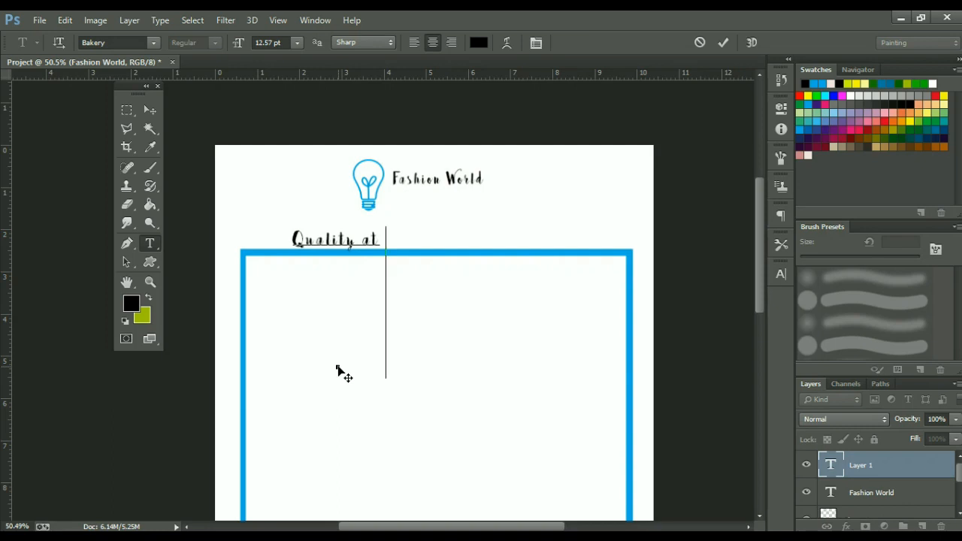
{"action": "type", "text": " a cheap p"}
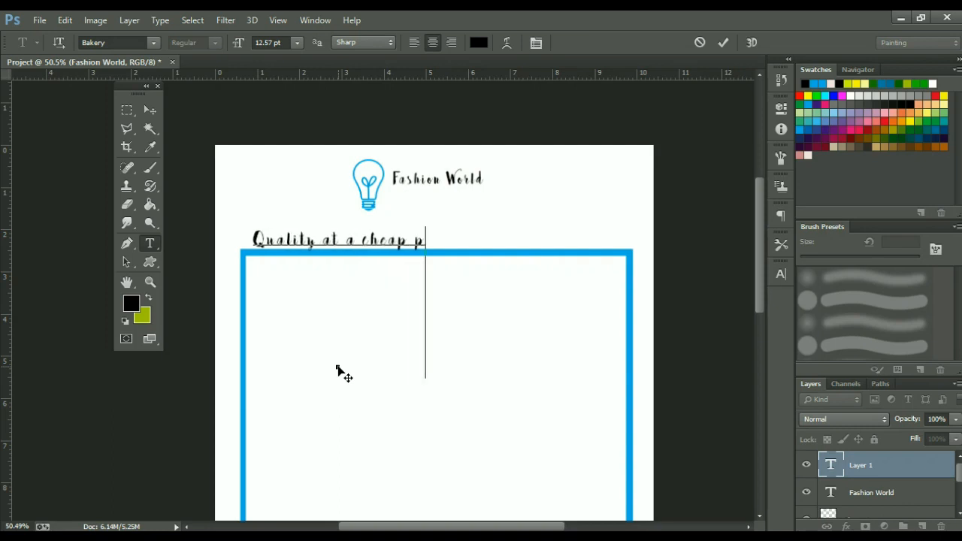
{"action": "type", "text": "rice"}
{"action": "key", "text": "ctrl+Return"}
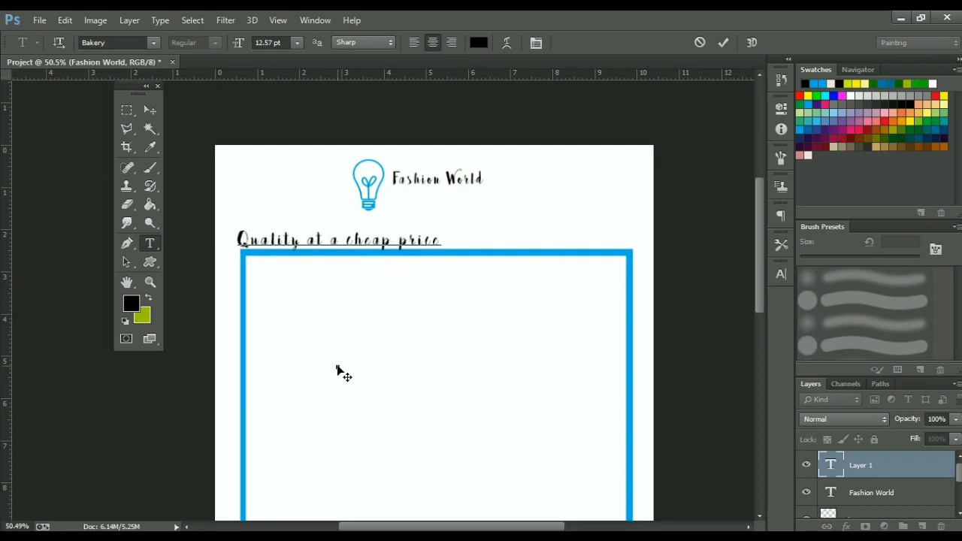
{"action": "left_click", "coordinate": [150, 110]}
{"action": "left_click_drag", "start_coordinate": [338, 246], "coordinate": [489, 220]}
{"action": "left_click_drag", "start_coordinate": [487, 220], "coordinate": [487, 218]}
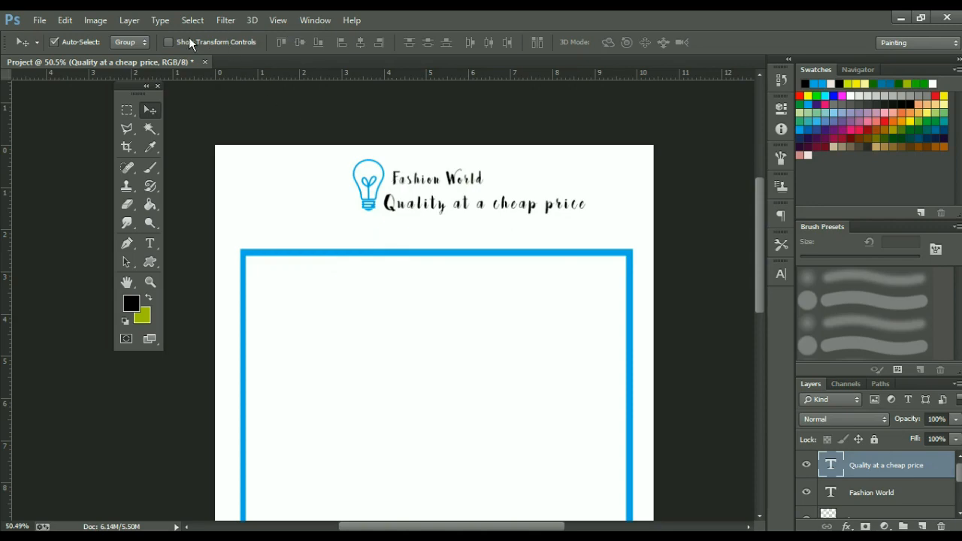
- Set the font of the "Quality at a cheap price" tagline to MS Gothic
{"action": "key", "text": "t"}
{"action": "left_click", "coordinate": [153, 42]}
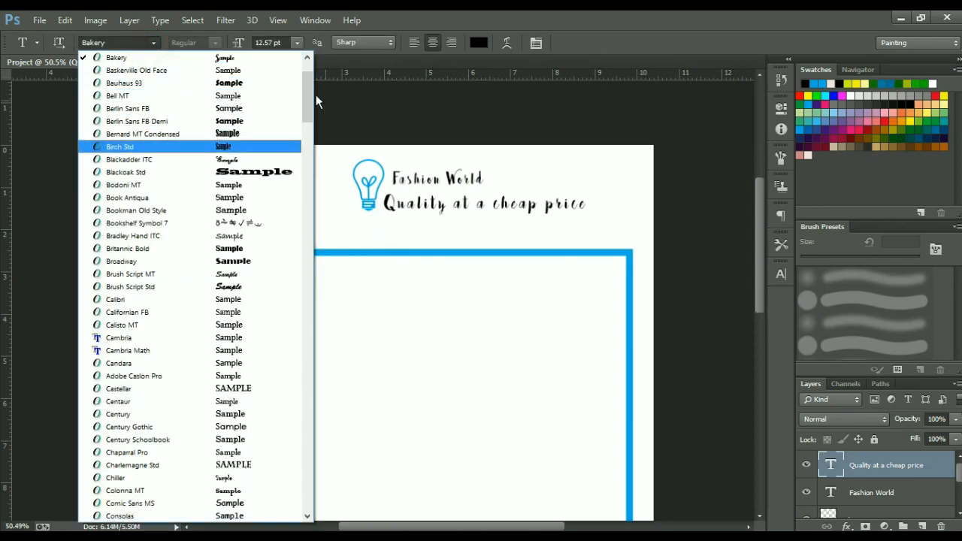
{"action": "left_click_drag", "start_coordinate": [309, 92], "coordinate": [294, 266]}
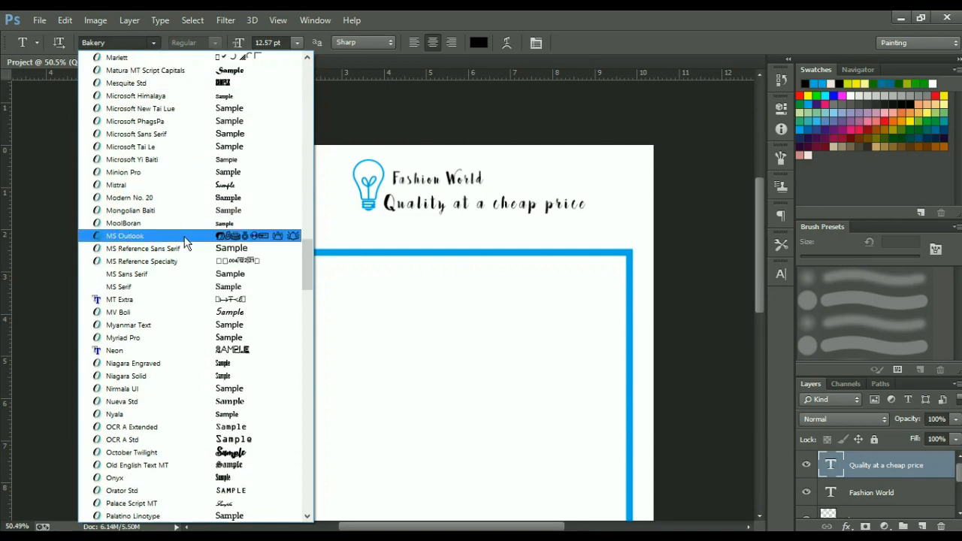
{"action": "scroll", "coordinate": [186, 216], "scroll_direction": "up", "scroll_amount": 1}
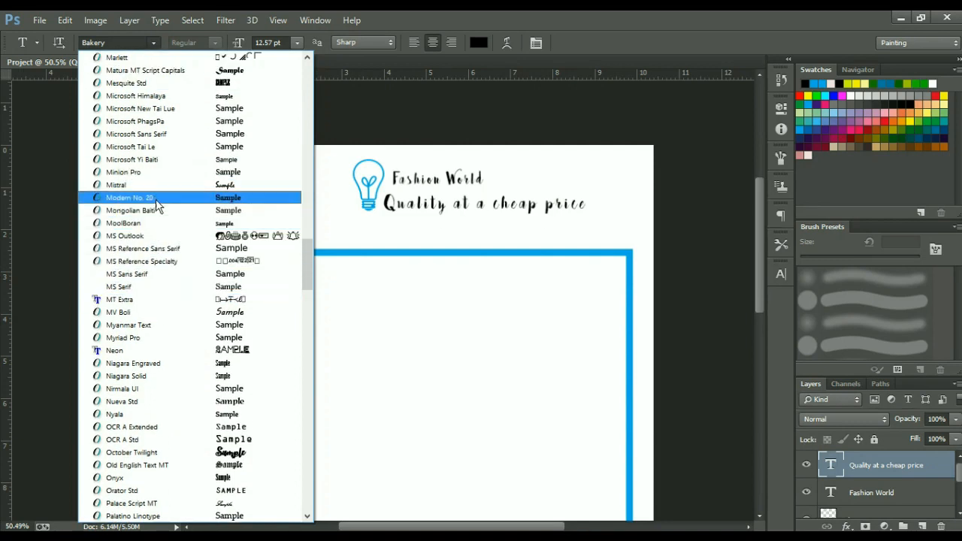
{"action": "scroll", "coordinate": [157, 205], "scroll_direction": "down", "scroll_amount": 1}
{"action": "left_click", "coordinate": [112, 42]}
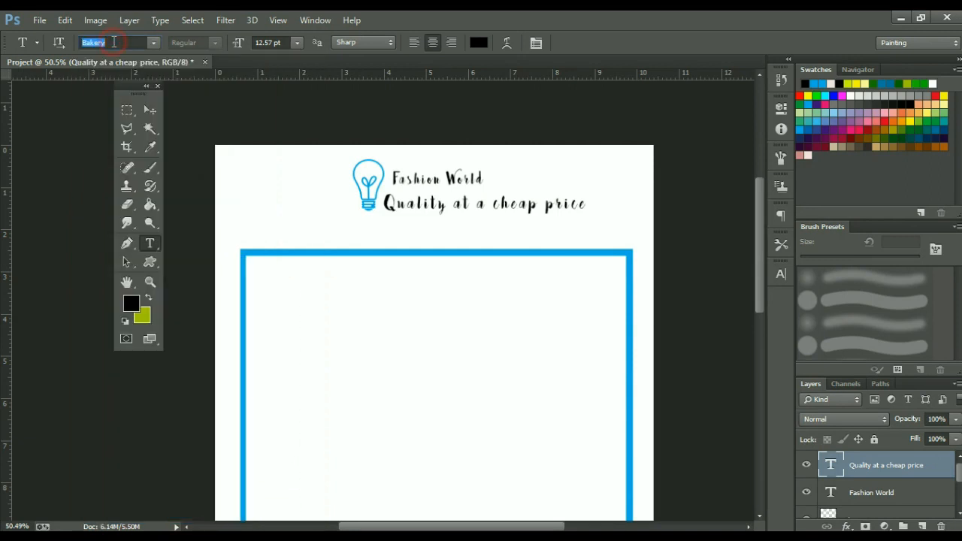
{"action": "type", "text": "MS "}
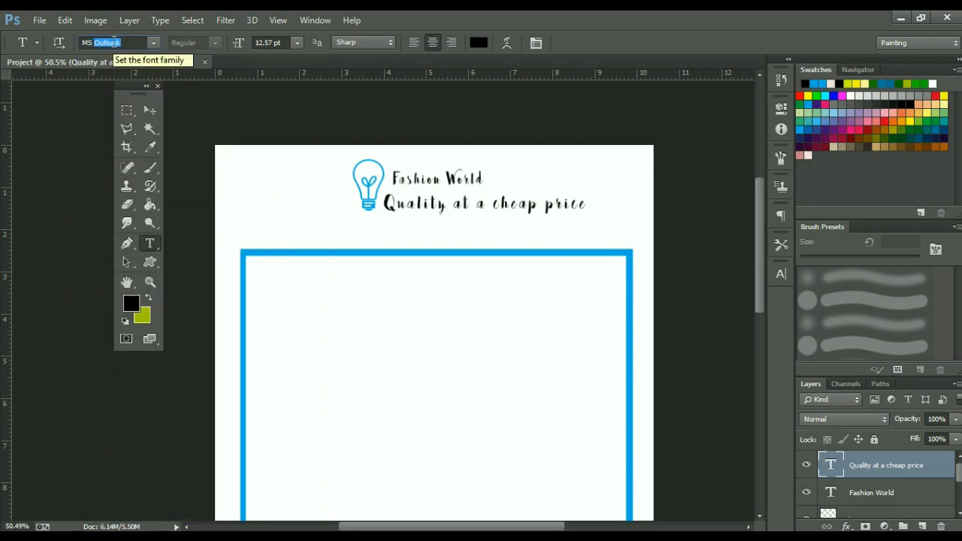
{"action": "type", "text": "Gothic"}
{"action": "key", "text": "Return"}
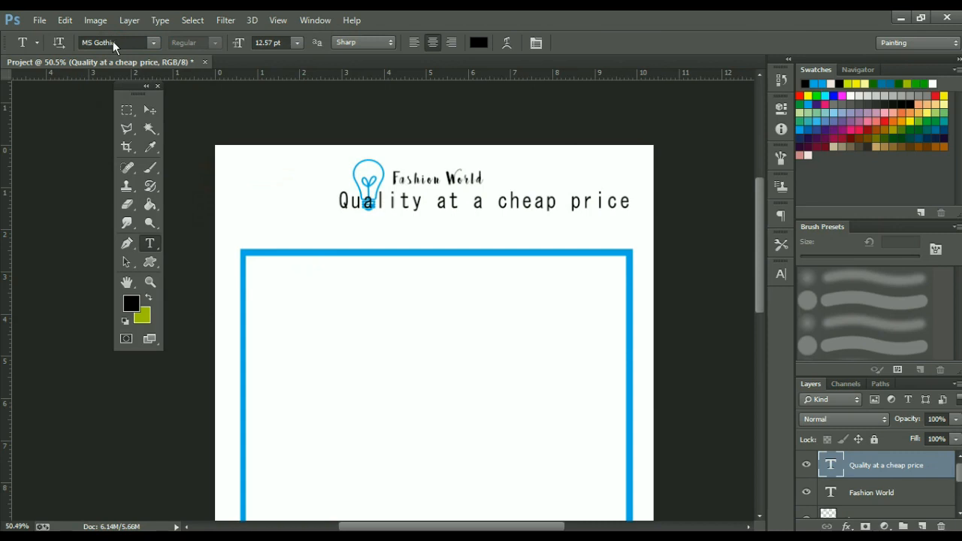
- Scale the tagline down to about 5.8 pt and place it directly beneath "Fashion World", aligned with the title's left edge
{"action": "left_click", "coordinate": [145, 110]}
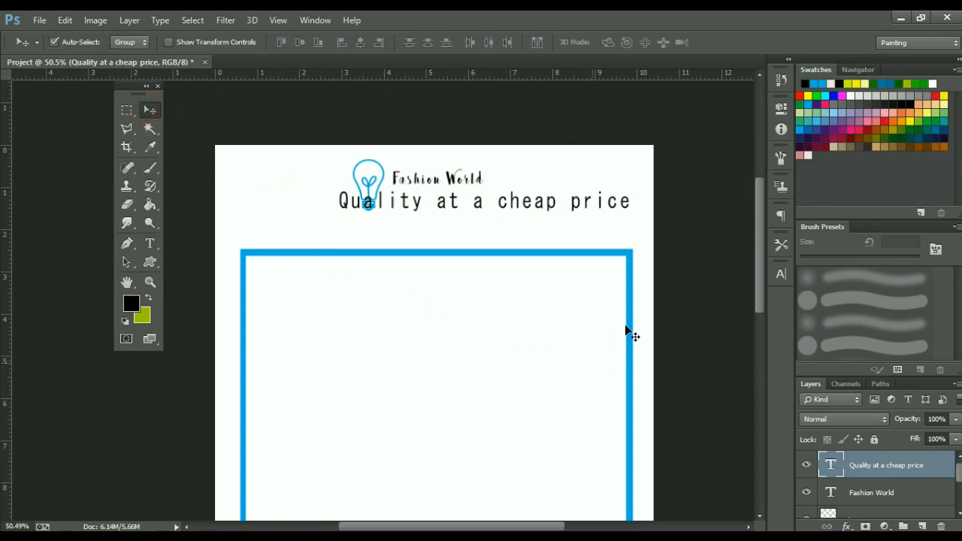
{"action": "key", "text": "ctrl+t"}
{"action": "left_click_drag", "start_coordinate": [631, 214], "coordinate": [565, 200]}
{"action": "left_click_drag", "start_coordinate": [487, 205], "coordinate": [487, 209]}
{"action": "scroll", "coordinate": [487, 209], "scroll_direction": "up", "scroll_amount": 3}
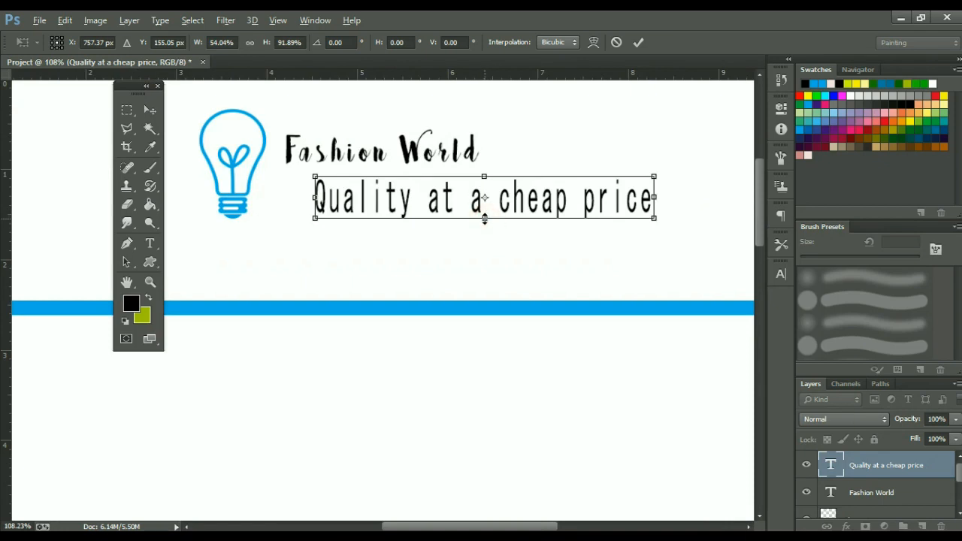
{"action": "left_click_drag", "start_coordinate": [485, 217], "coordinate": [461, 189]}
{"action": "double_click", "coordinate": [490, 198]}
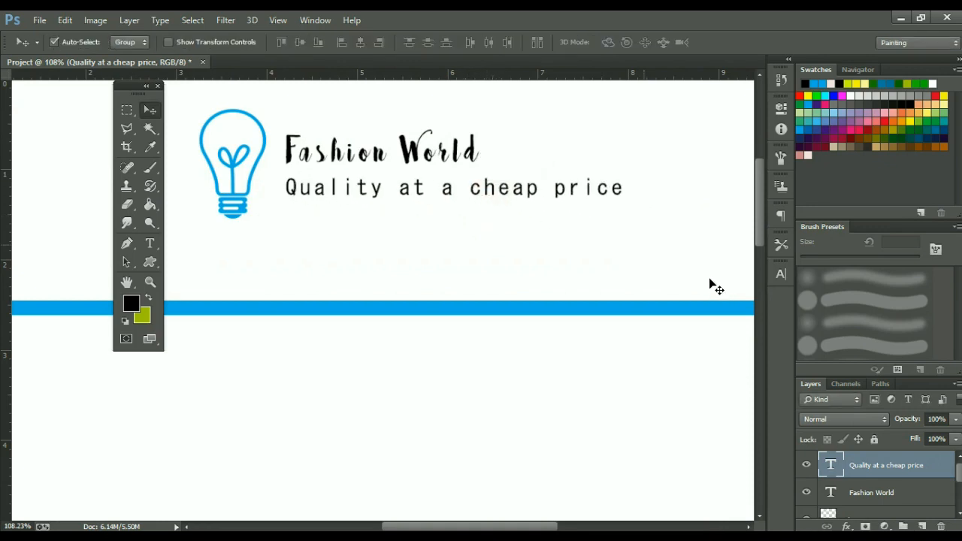
{"action": "left_click", "coordinate": [778, 276]}
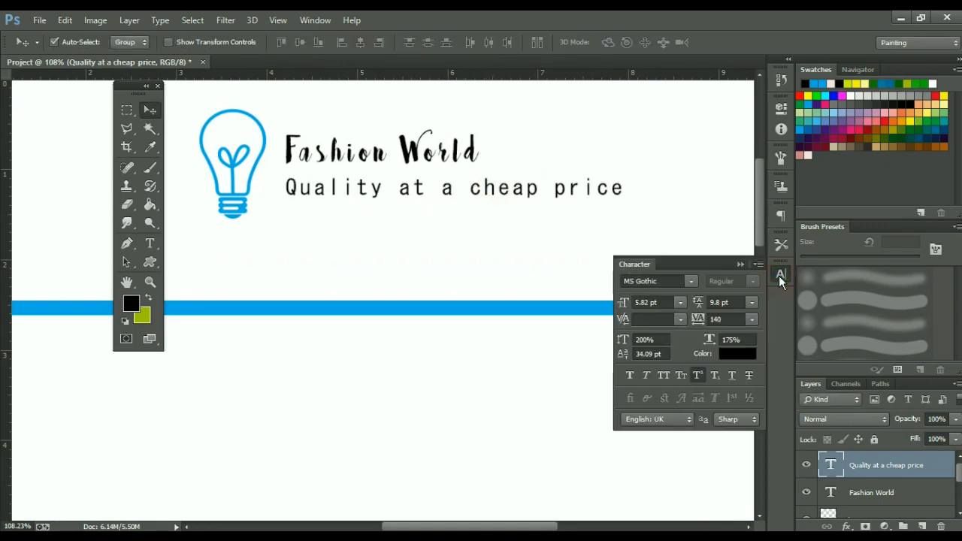
{"action": "left_click", "coordinate": [779, 276]}
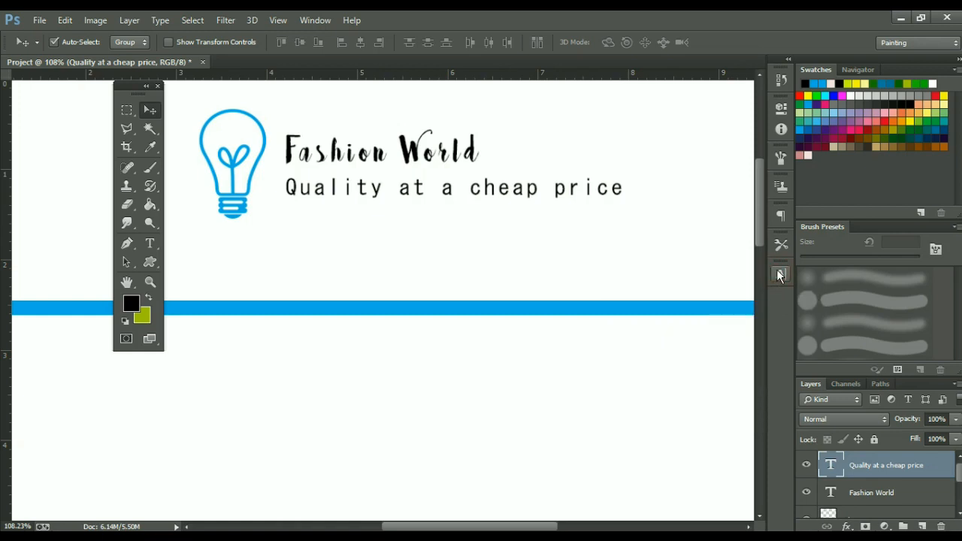
{"action": "left_click", "coordinate": [779, 276]}
{"action": "left_click", "coordinate": [315, 20]}
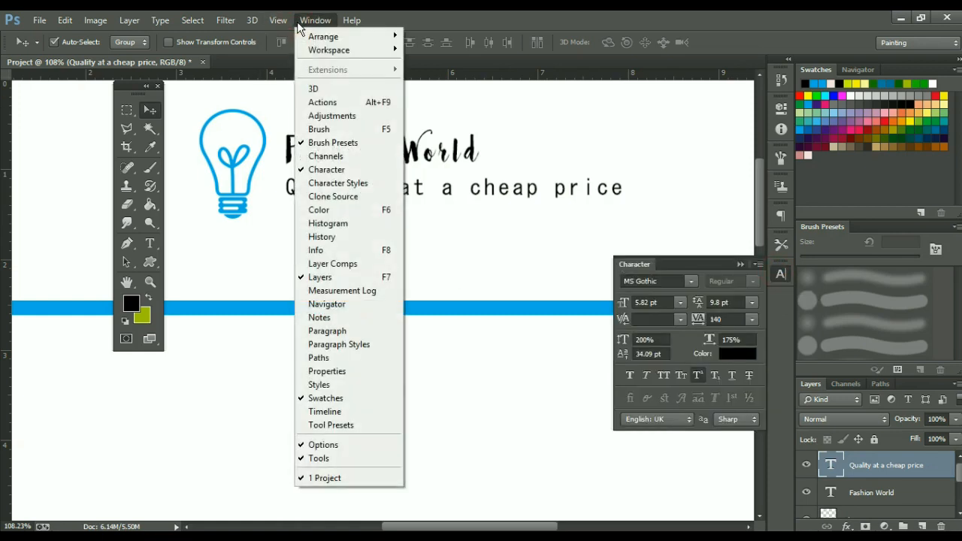
{"action": "left_click", "coordinate": [333, 169]}
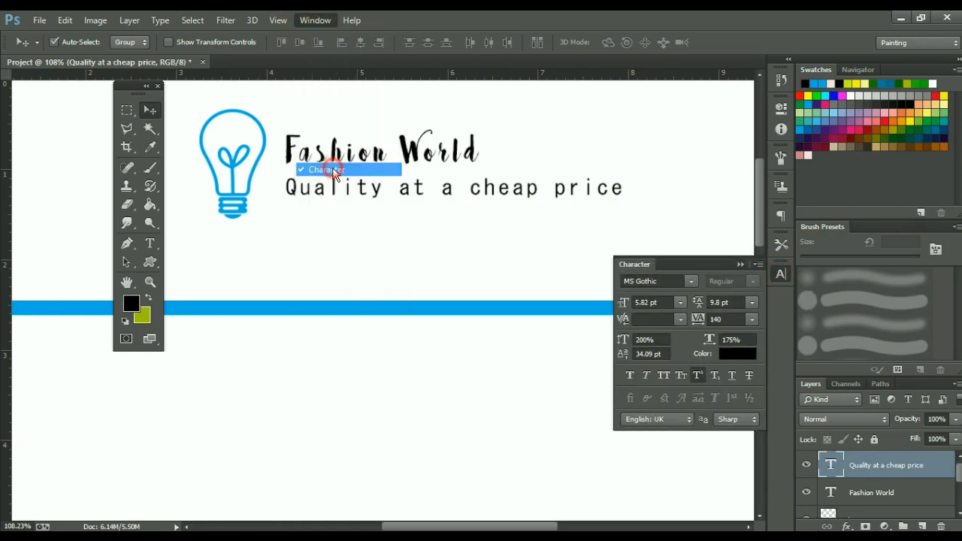
{"action": "left_click", "coordinate": [333, 171]}
- Set the tracking of the "Quality at a cheap price" tagline to 40
{"action": "left_click", "coordinate": [780, 275]}
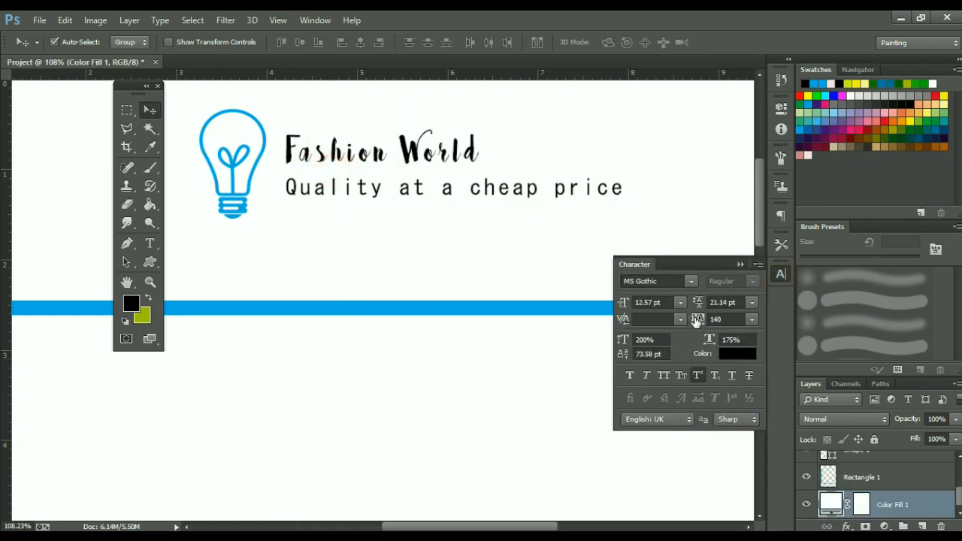
{"action": "left_click", "coordinate": [699, 319]}
{"action": "key", "text": "Return"}
{"action": "left_click", "coordinate": [896, 459]}
{"action": "left_click", "coordinate": [893, 463]}
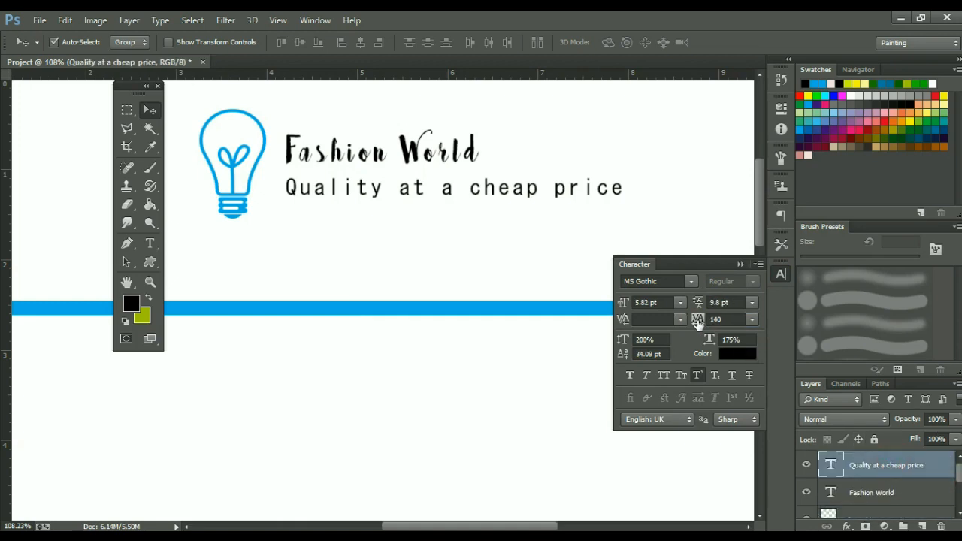
{"action": "left_click_drag", "start_coordinate": [697, 320], "coordinate": [698, 321]}
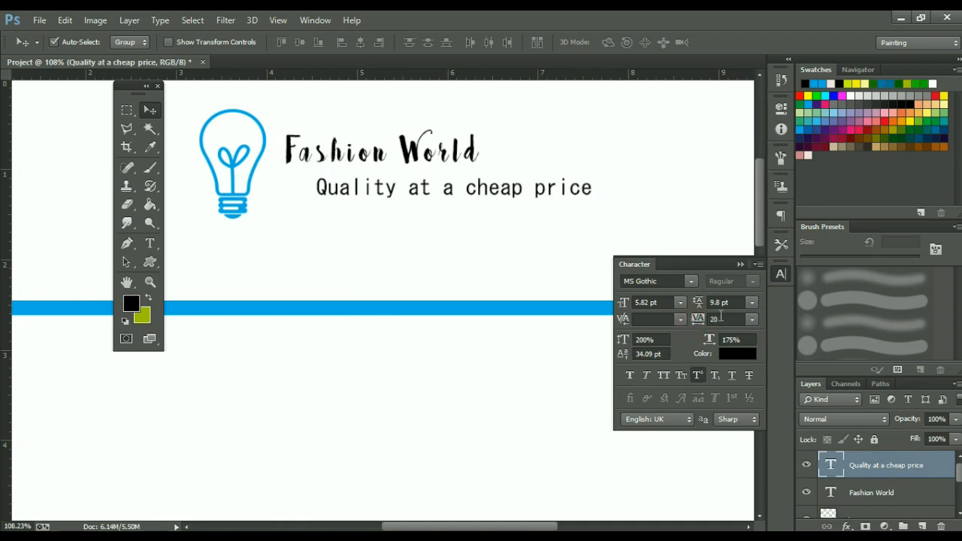
{"action": "left_click", "coordinate": [727, 319]}
{"action": "type", "text": "40"}
{"action": "key", "text": "Return"}
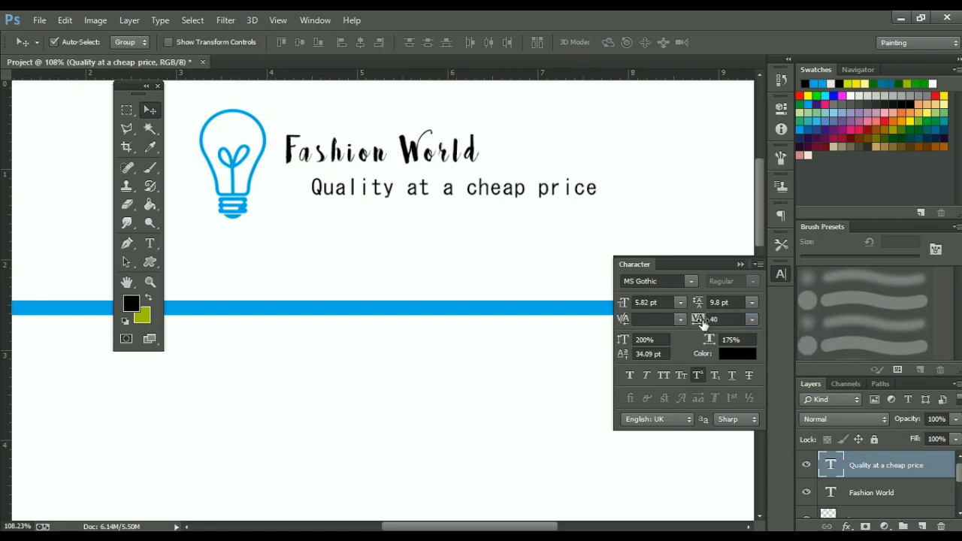
- Set the tagline's horizontal scale to 170% and move it beneath "Fashion World", aligned with the title's left edge
{"action": "left_click_drag", "start_coordinate": [713, 341], "coordinate": [709, 340]}
{"action": "left_click", "coordinate": [779, 278]}
{"action": "left_click_drag", "start_coordinate": [524, 191], "coordinate": [493, 195]}
{"action": "left_click", "coordinate": [777, 277]}
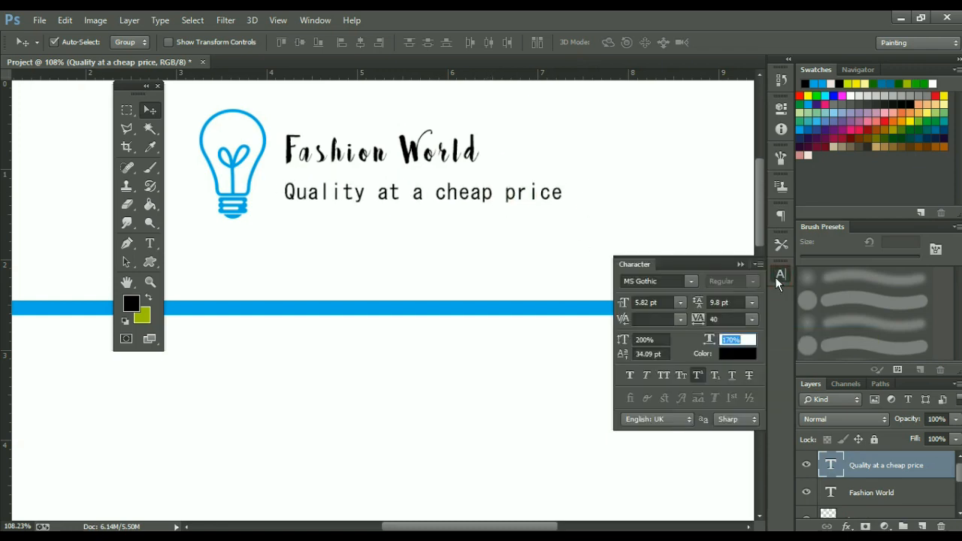
{"action": "left_click", "coordinate": [782, 274]}
- Scale the tagline down a little and move it so it sits centred beneath the "Fashion World" title
{"action": "key", "text": "ctrl+t"}
{"action": "left_click_drag", "start_coordinate": [565, 203], "coordinate": [500, 198]}
{"action": "key", "text": "Return"}
{"action": "left_click_drag", "start_coordinate": [509, 193], "coordinate": [498, 199]}
{"action": "scroll", "coordinate": [335, 254], "scroll_direction": "down", "scroll_amount": 4}
- Scale the light bulb shape (Shape 1) down slightly to match the height of the title and tagline
{"action": "left_click", "coordinate": [875, 492]}
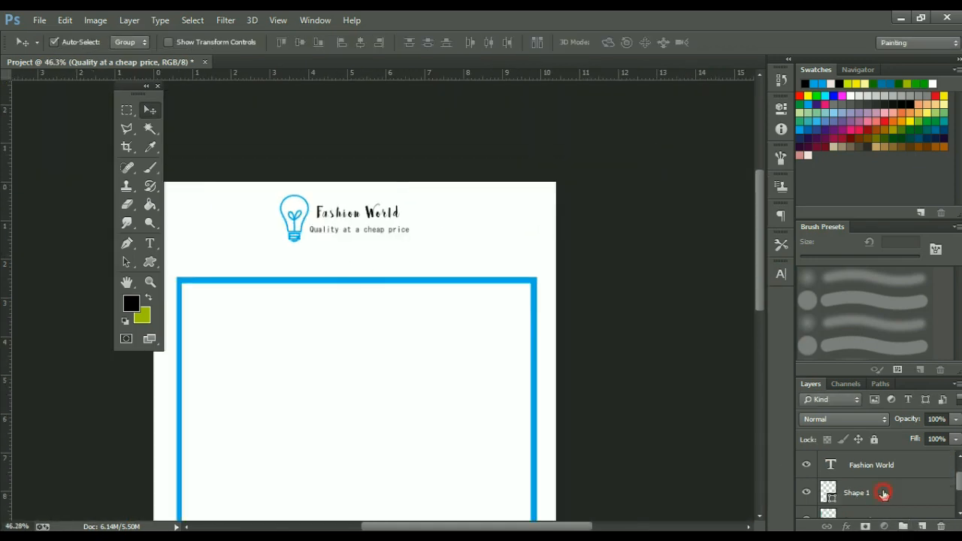
{"action": "key", "text": "ctrl+t"}
{"action": "left_click_drag", "start_coordinate": [279, 198], "coordinate": [285, 207]}
{"action": "key", "text": "Return"}
{"action": "scroll", "coordinate": [666, 376], "scroll_direction": "up", "scroll_amount": 2}
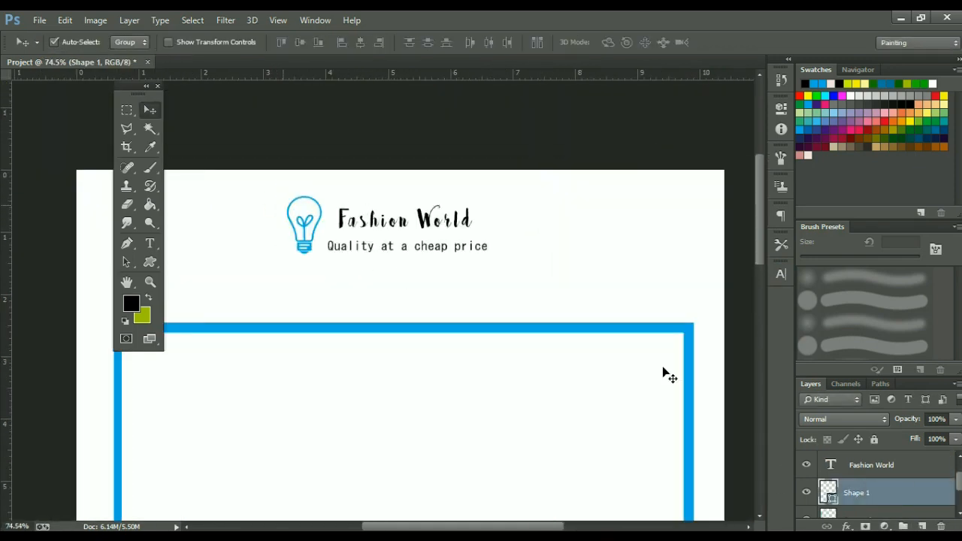
- Select the tagline, "Fashion World" and light bulb layers together and shift them slightly to the right
{"action": "left_click", "coordinate": [902, 473]}
{"action": "left_click", "coordinate": [902, 473]}
{"action": "scroll", "coordinate": [895, 489], "scroll_direction": "down", "scroll_amount": 1}
{"action": "left_click", "coordinate": [895, 489], "text": "shift"}
{"action": "scroll", "coordinate": [895, 489], "scroll_direction": "up", "scroll_amount": 1}
{"action": "key", "text": "shift+Right"}
{"action": "key", "text": "shift+Right"}
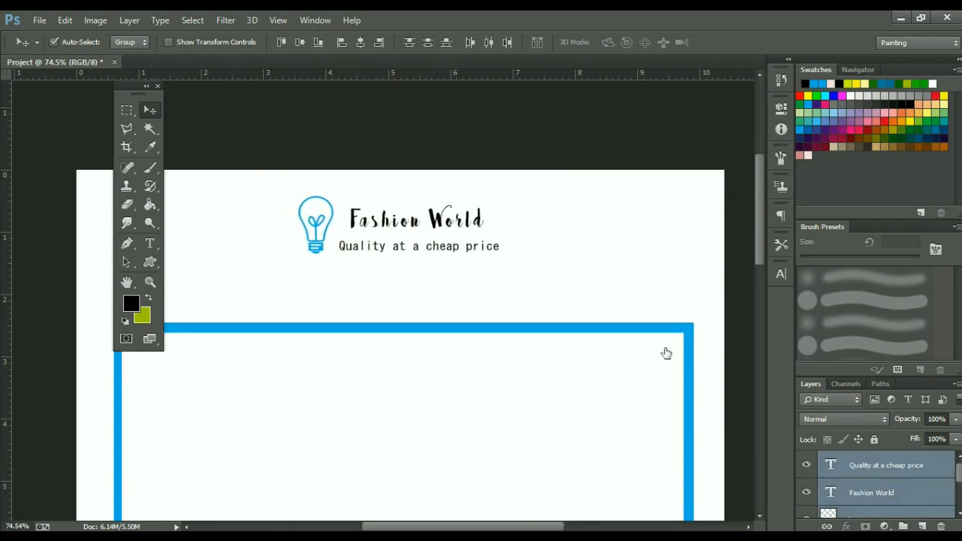
- Scale the selected bulb, title and tagline down slightly and nudge them left to centre them above the blue frame
{"action": "key", "text": "ctrl+t"}
{"action": "left_click_drag", "start_coordinate": [499, 254], "coordinate": [493, 251]}
{"action": "key", "text": "Return"}
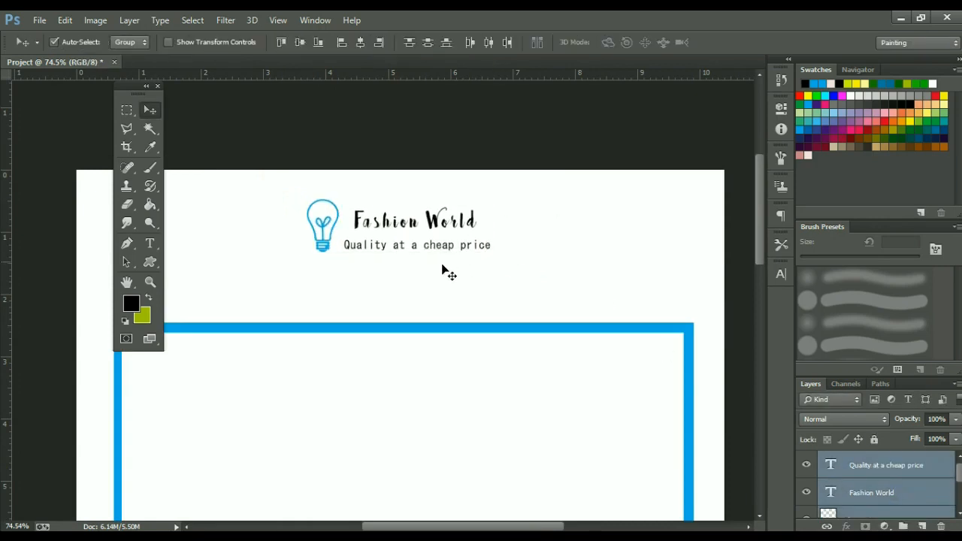
{"action": "scroll", "coordinate": [415, 269], "scroll_direction": "down", "scroll_amount": 4}
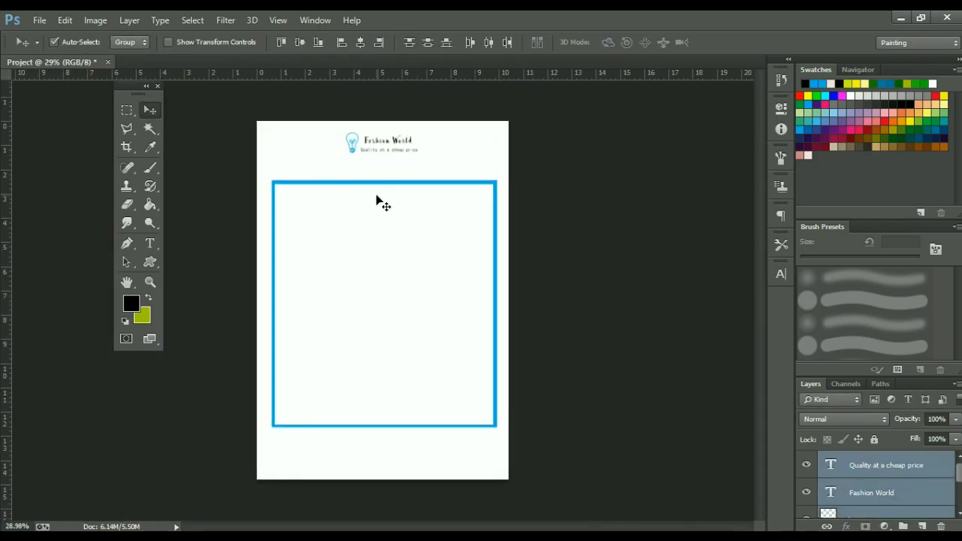
{"action": "key", "text": "Left"}
{"action": "key", "text": "Left"}
{"action": "key", "text": "Left"}
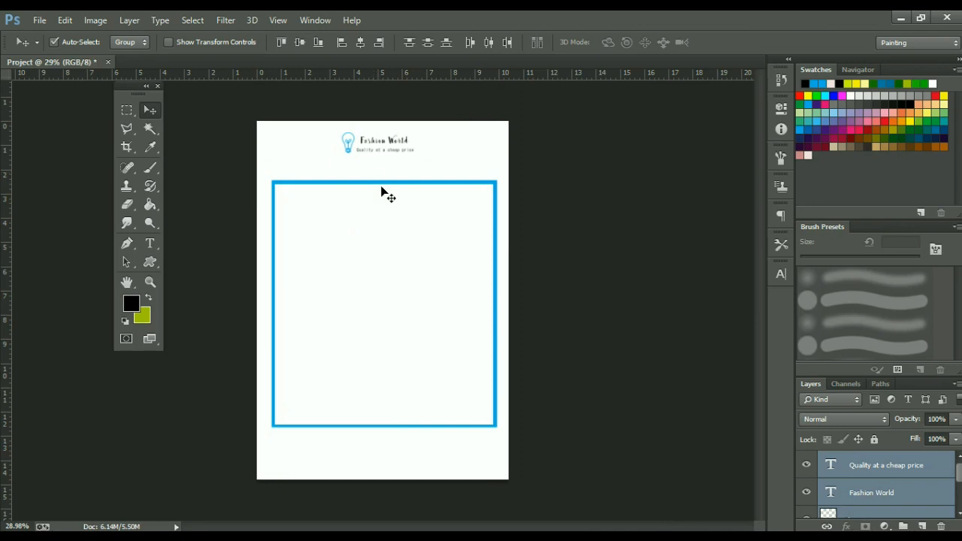
- Turn off Auto-Select and move the blue frame (Rectangle 1) slightly down and to the right
{"action": "left_click", "coordinate": [388, 191]}
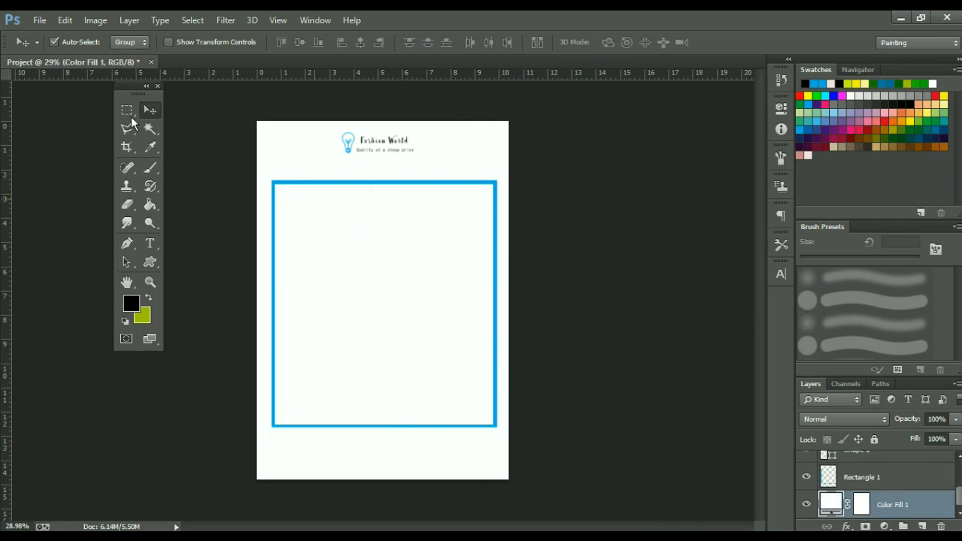
{"action": "left_click", "coordinate": [880, 473]}
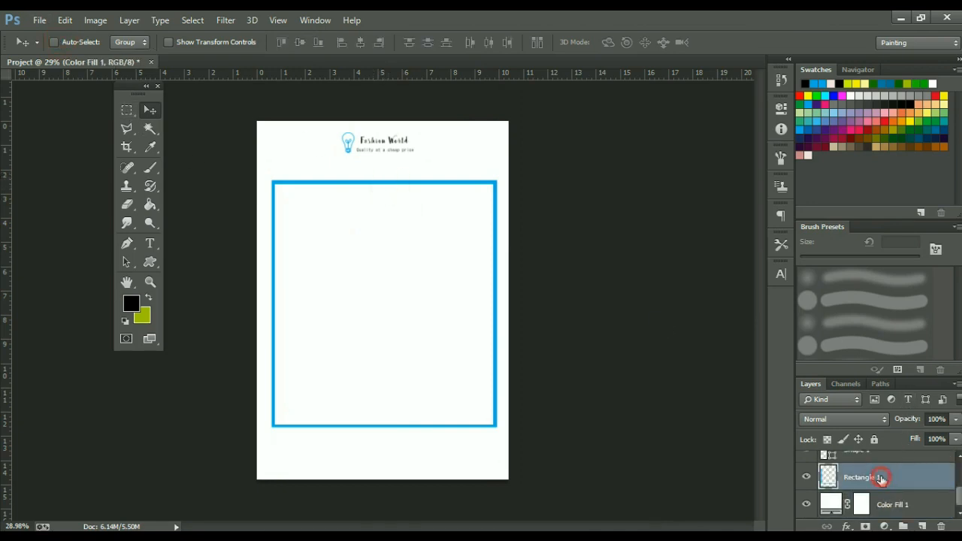
{"action": "key", "text": "shift+Down"}
{"action": "key", "text": "shift+Down"}
{"action": "key", "text": "shift+Down"}
{"action": "key", "text": "Up"}
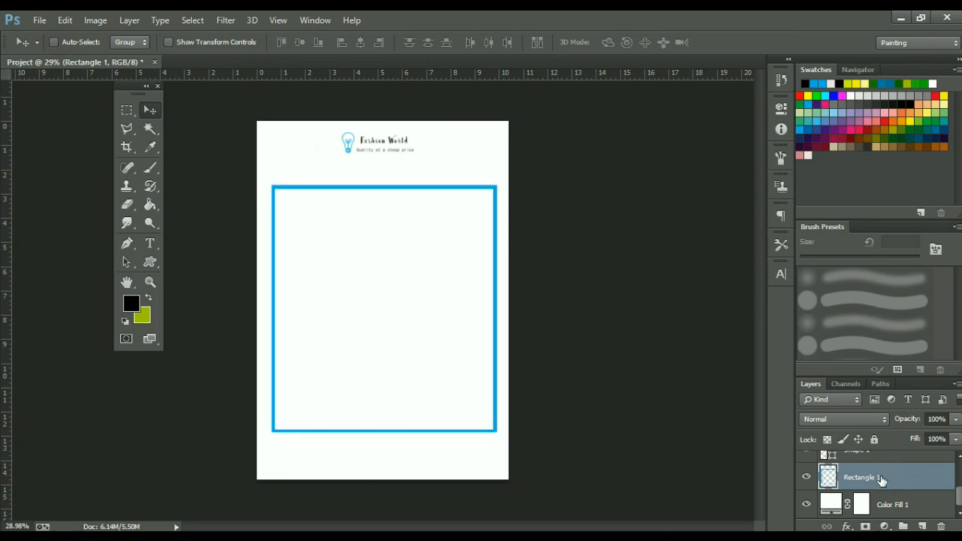
{"action": "key", "text": "Up"}
{"action": "key", "text": "Right"}
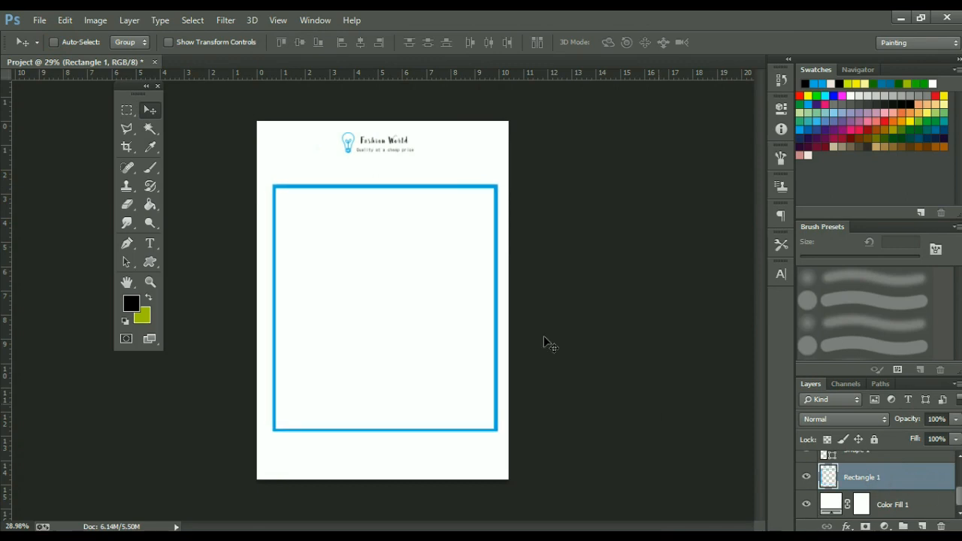
- Draw a pale pink rectangle over the frame's upper-left corner and a white 266 × 401 px rectangle overlapping it
{"action": "scroll", "coordinate": [266, 184], "scroll_direction": "up", "scroll_amount": 2}
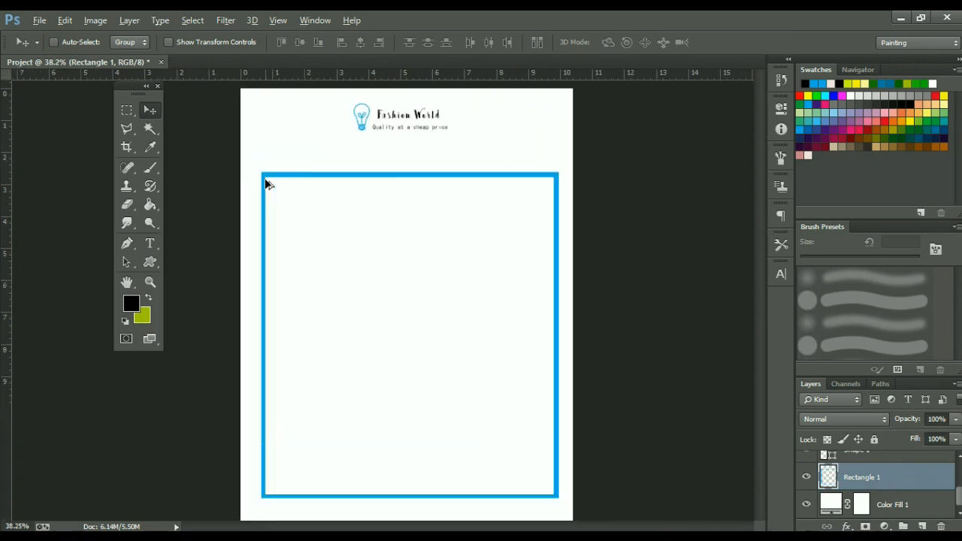
{"action": "left_click", "coordinate": [149, 265]}
{"action": "left_click", "coordinate": [184, 259]}
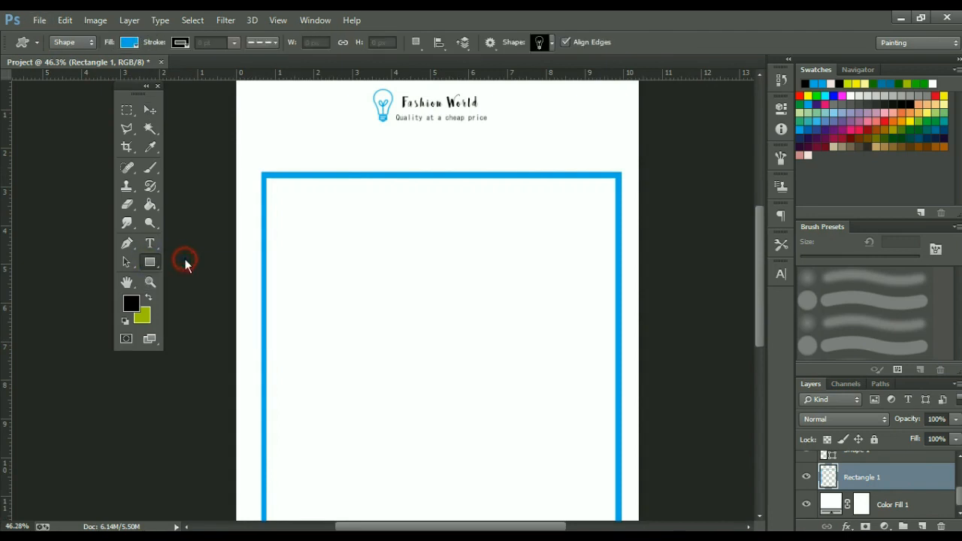
{"action": "left_click", "coordinate": [130, 44]}
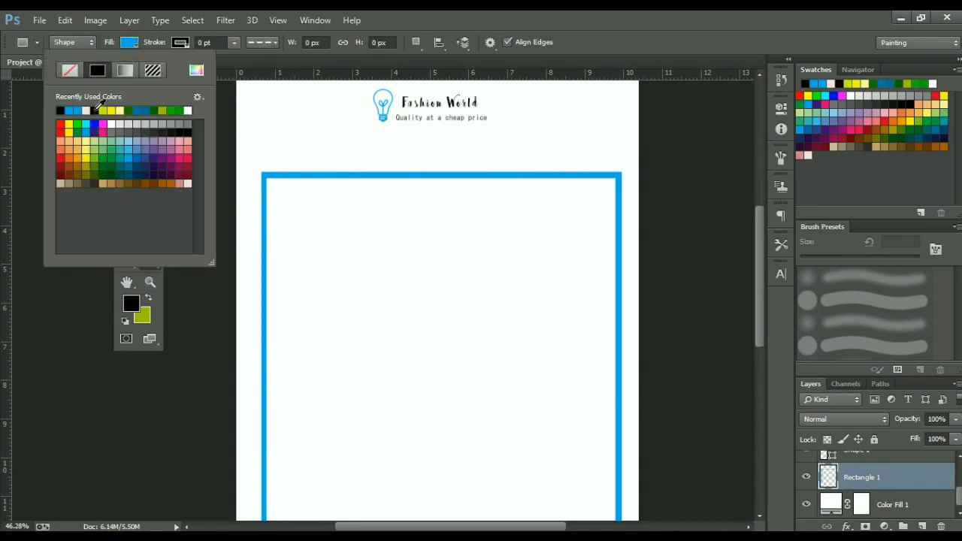
{"action": "left_click", "coordinate": [95, 111]}
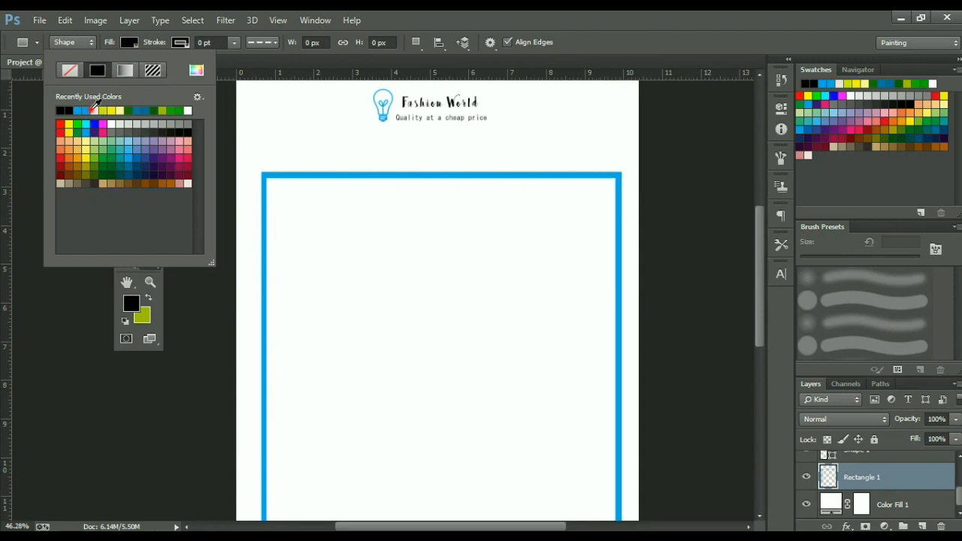
{"action": "left_click", "coordinate": [92, 111]}
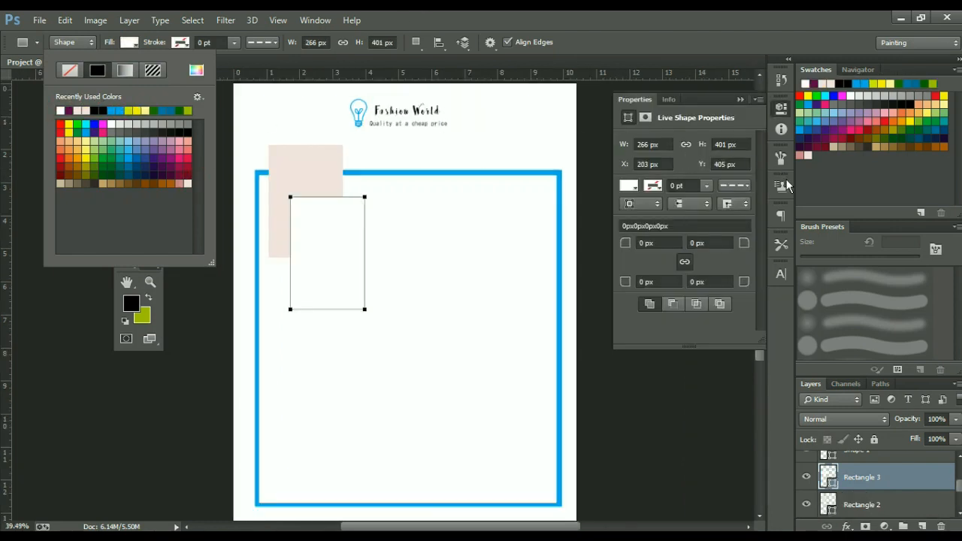
{"action": "left_click", "coordinate": [780, 112]}
{"action": "left_click", "coordinate": [151, 111]}
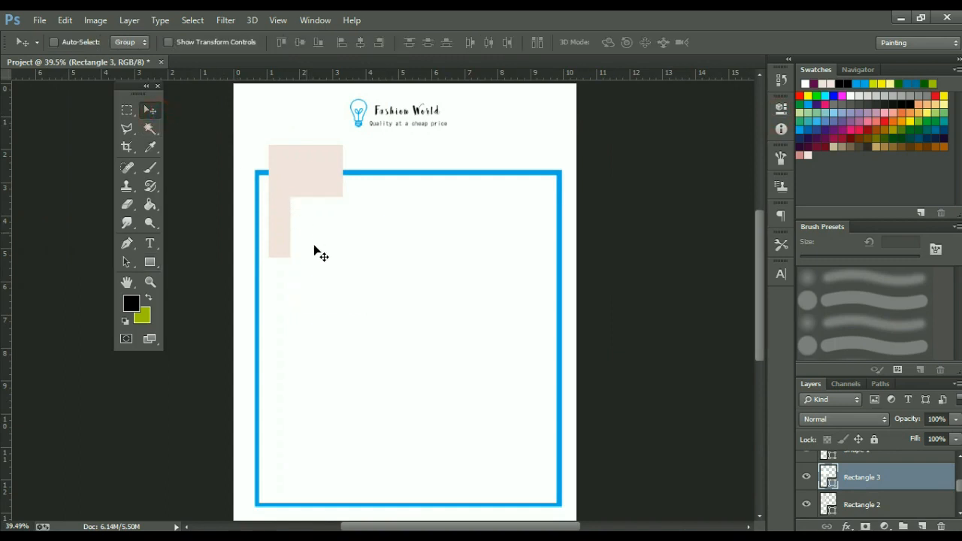
- Delete the pale pink rectangle and move the white one over the frame's top edge near the left corner, leaving a gap
{"action": "left_click", "coordinate": [314, 172]}
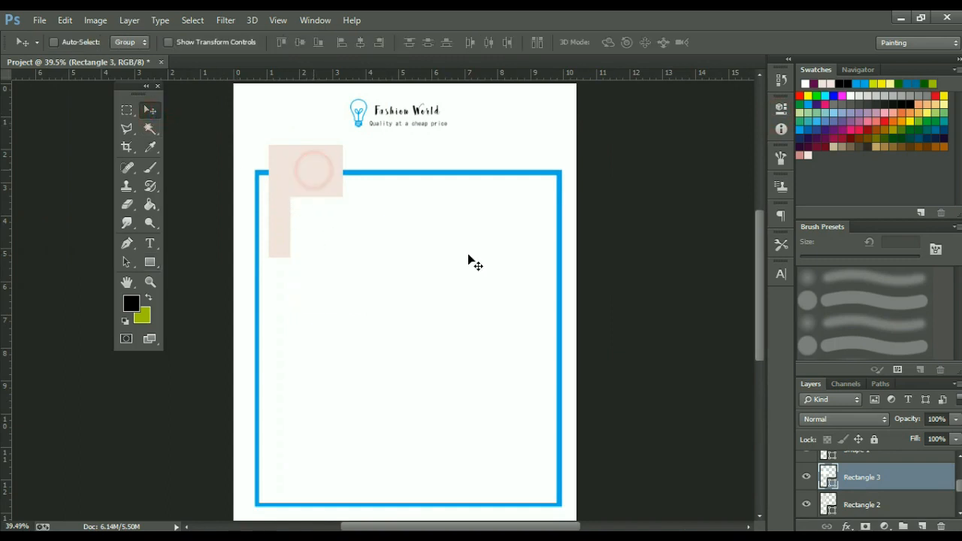
{"action": "left_click", "coordinate": [861, 504]}
{"action": "key", "text": "Delete"}
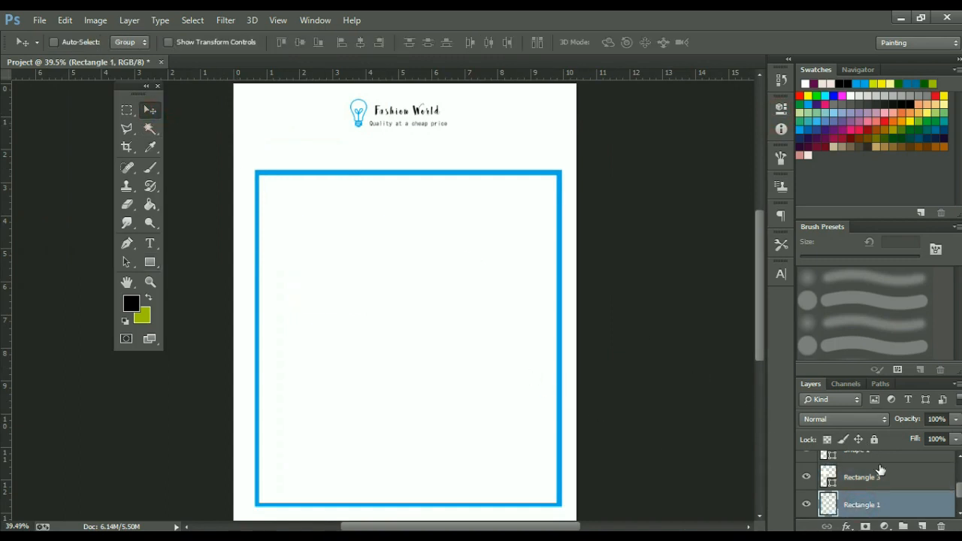
{"action": "left_click", "coordinate": [872, 478]}
{"action": "left_click_drag", "start_coordinate": [347, 247], "coordinate": [319, 180]}
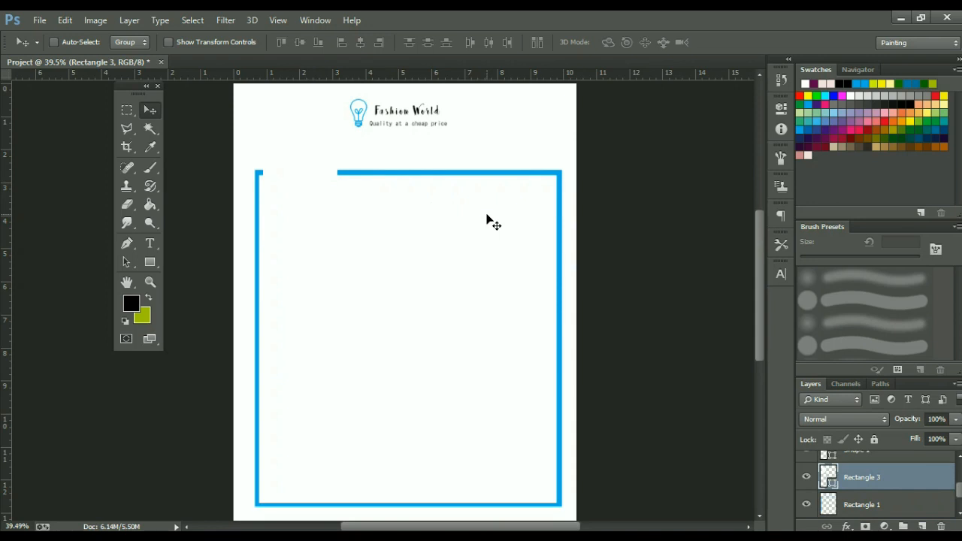
- Add the text "T-SHIRTS" in MS Gothic at 12.57 pt and move it just above the gap in the frame
{"action": "left_click", "coordinate": [150, 242]}
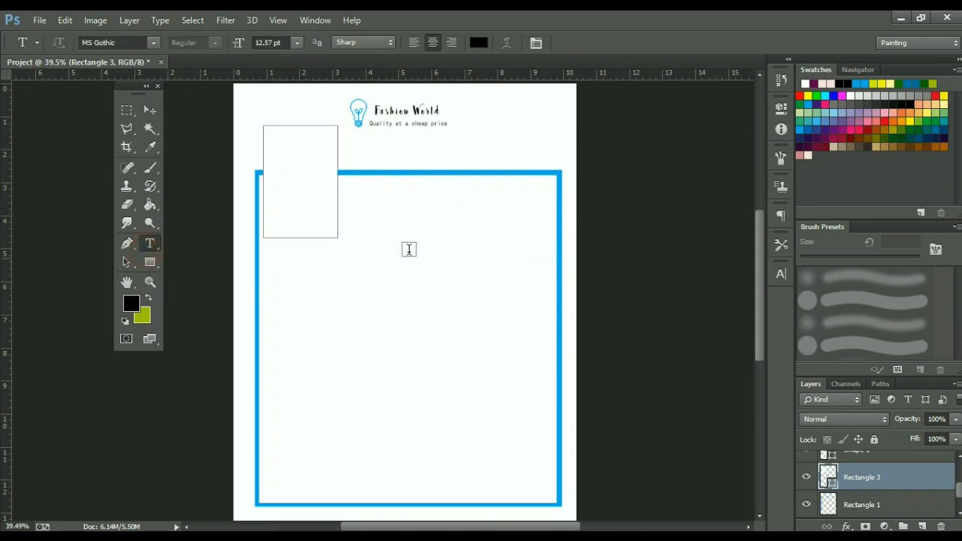
{"action": "left_click", "coordinate": [323, 360]}
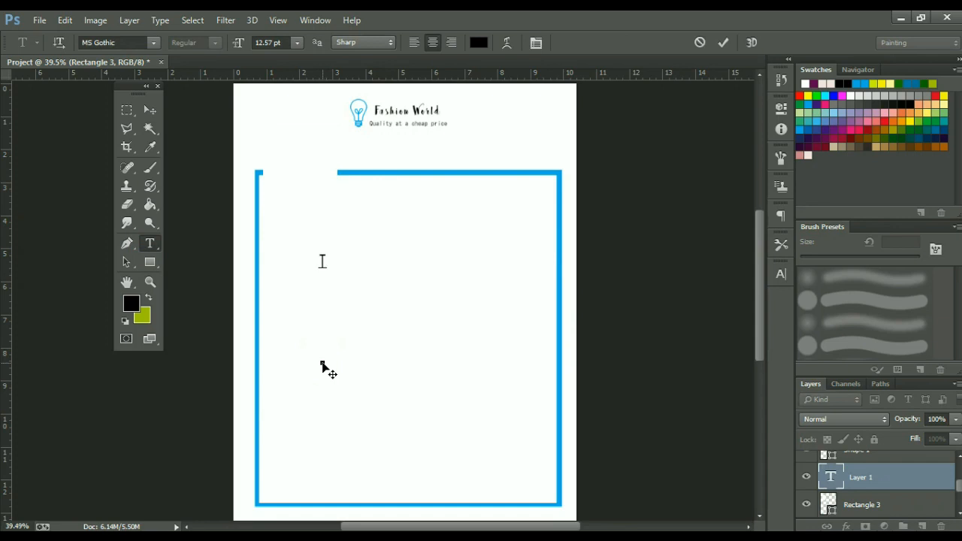
{"action": "type", "text": "T-SHIRTS"}
{"action": "key", "text": "Return"}
{"action": "left_click", "coordinate": [150, 110]}
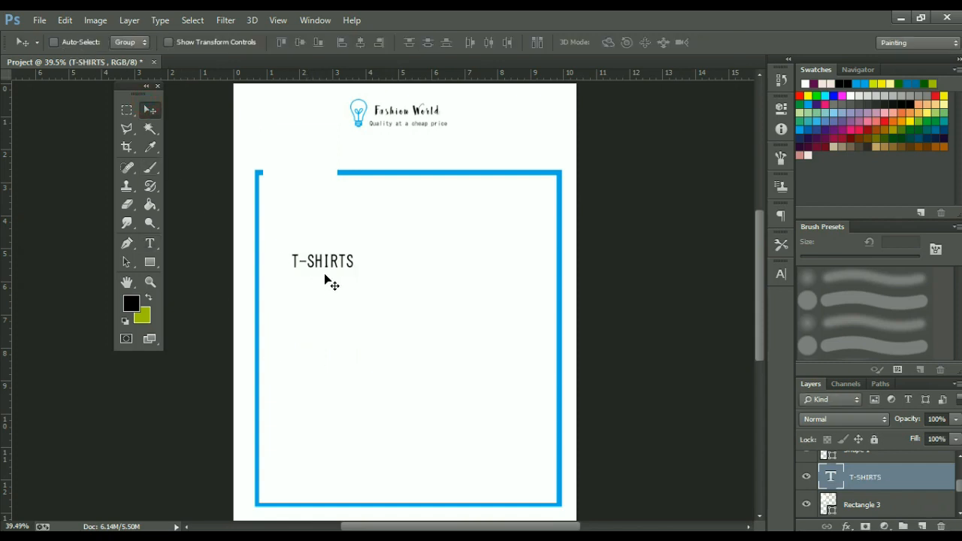
{"action": "left_click_drag", "start_coordinate": [326, 262], "coordinate": [304, 154]}
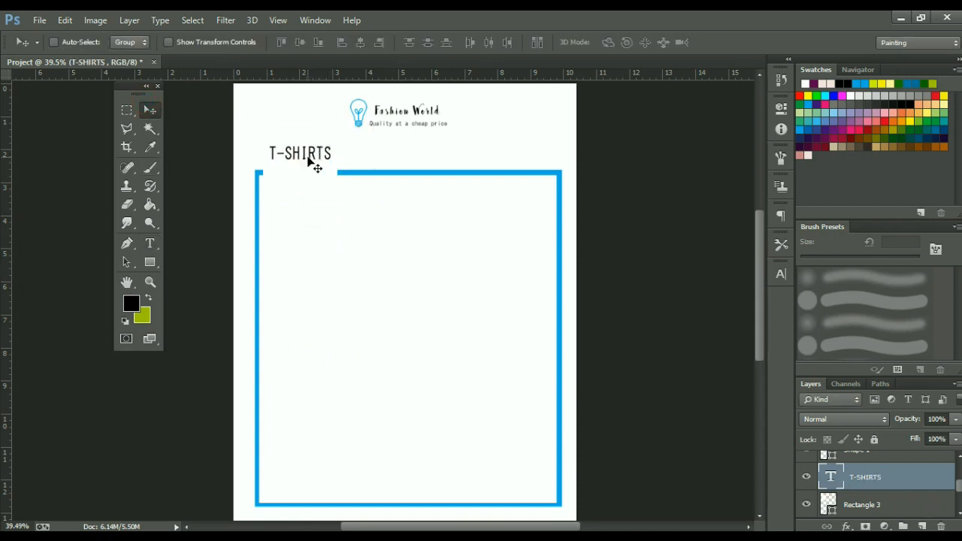
- Scale the "T-SHIRTS" text to 69.20% and nudge it slightly up and to the left
{"action": "key", "text": "ctrl+t"}
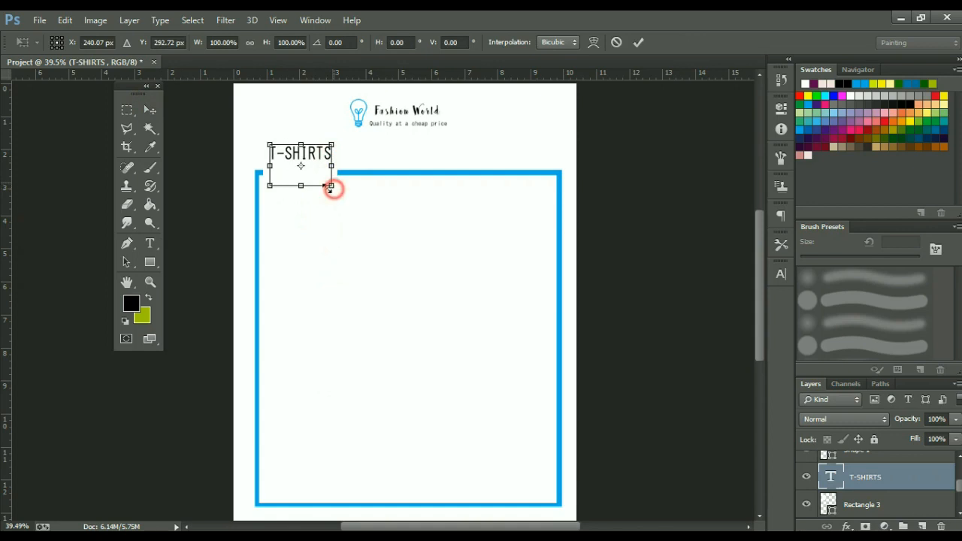
{"action": "left_click_drag", "start_coordinate": [333, 187], "coordinate": [322, 187]}
{"action": "key", "text": "Return"}
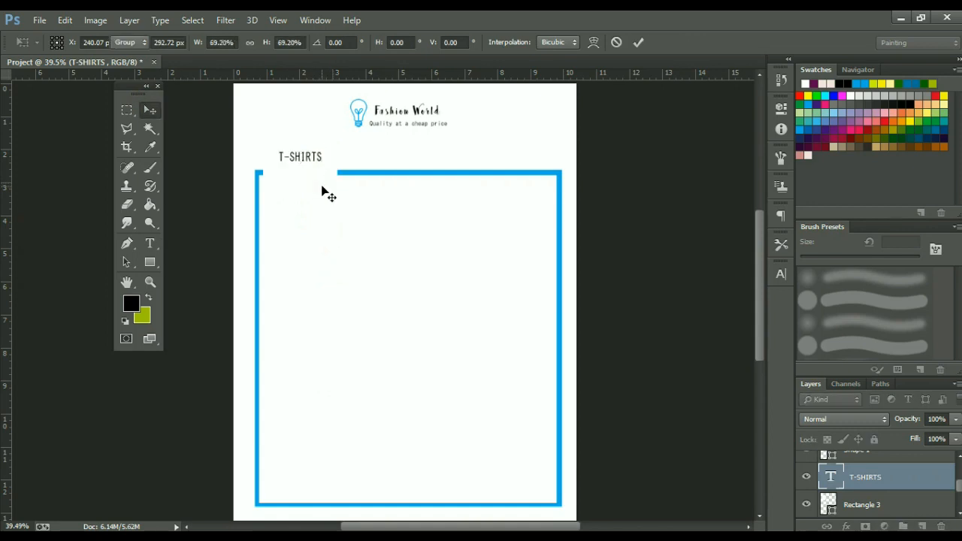
{"action": "key", "text": "shift+Up"}
{"action": "key", "text": "Left"}
{"action": "key", "text": "Left"}
{"action": "key", "text": "Left"}
{"action": "key", "text": "Left"}
{"action": "key", "text": "Left"}
{"action": "key", "text": "Left"}
{"action": "key", "text": "Left"}
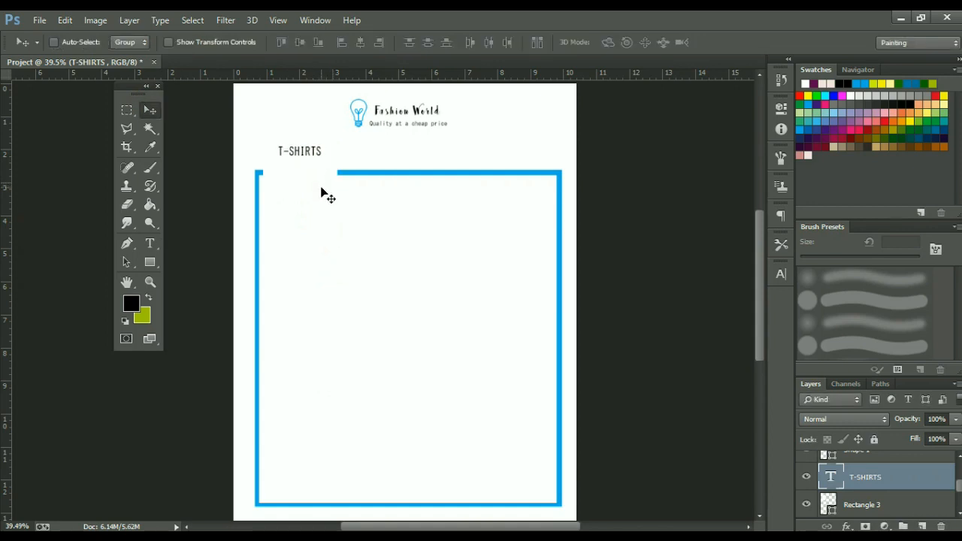
- Nudge the "T-SHIRTS" text down and slightly to the left so it sits close above the frame's gap
{"action": "key", "text": "shift+Down"}
{"action": "key", "text": "Left"}
{"action": "key", "text": "Left"}
{"action": "key", "text": "Left"}
{"action": "key", "text": "Left"}
{"action": "key", "text": "Left"}
{"action": "key", "text": "Down"}
{"action": "key", "text": "Down"}
{"action": "key", "text": "Down"}
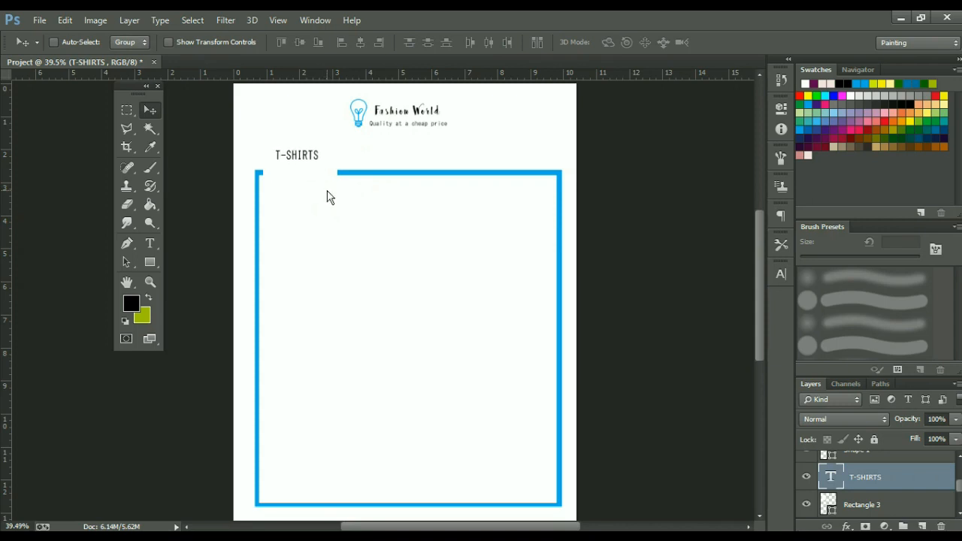
{"action": "key", "text": "Down"}
{"action": "key", "text": "Down"}
{"action": "key", "text": "Down"}
{"action": "key", "text": "Down"}
{"action": "key", "text": "shift+Down"}
{"action": "key", "text": "shift+Down"}
{"action": "key", "text": "Left"}
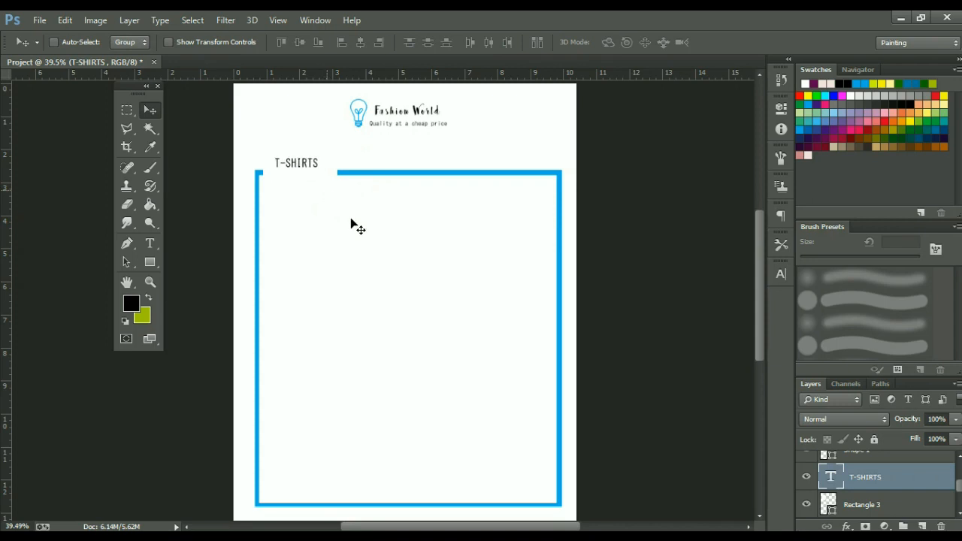
- Add the text "BAGS" in MS Gothic at 12.57 pt and move it below "T-SHIRTS"
{"action": "key", "text": "t"}
{"action": "left_click", "coordinate": [350, 329]}
{"action": "type", "text": "BAG"}
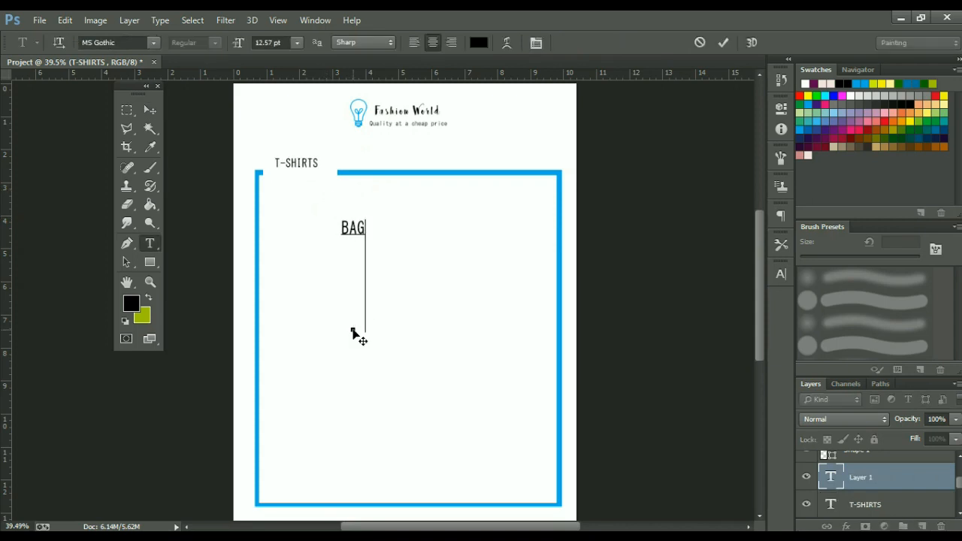
{"action": "type", "text": "S"}
{"action": "left_click", "coordinate": [149, 111]}
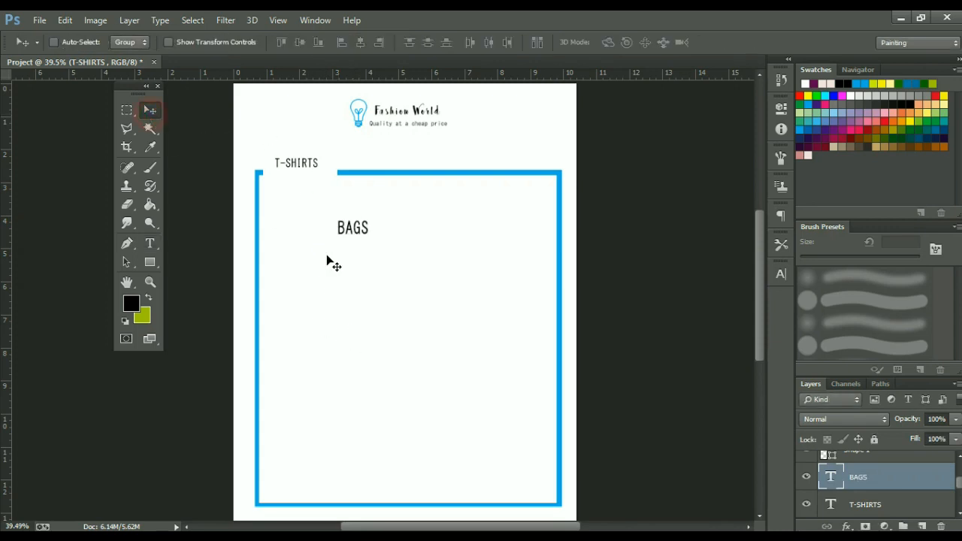
{"action": "left_click_drag", "start_coordinate": [359, 233], "coordinate": [313, 198]}
- Scale the "BAGS" text to 75.98% and nudge it up and slightly left, close beneath "T-SHIRTS"
{"action": "scroll", "coordinate": [287, 194], "scroll_direction": "up", "scroll_amount": 3}
{"action": "key", "text": "ctrl+t"}
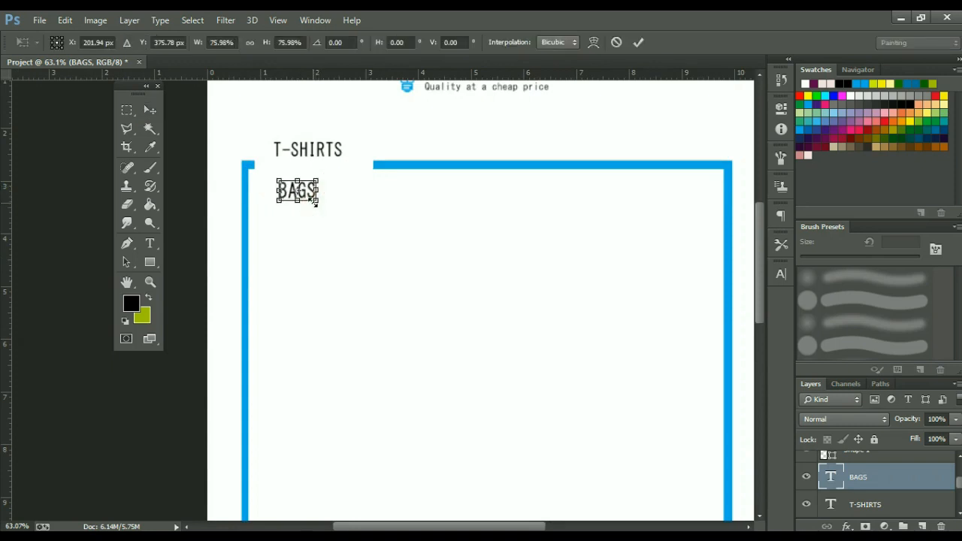
{"action": "key", "text": "Return"}
{"action": "key", "text": "Up"}
{"action": "key", "text": "Up"}
{"action": "key", "text": "Up"}
{"action": "key", "text": "Up"}
{"action": "key", "text": "Up"}
{"action": "key", "text": "Up"}
{"action": "key", "text": "Up"}
{"action": "key", "text": "Up"}
{"action": "key", "text": "Up"}
{"action": "key", "text": "Up"}
{"action": "key", "text": "Up"}
{"action": "key", "text": "Up"}
{"action": "key", "text": "Up"}
{"action": "key", "text": "Up"}
{"action": "key", "text": "Up"}
{"action": "key", "text": "Up"}
{"action": "key", "text": "Up"}
{"action": "key", "text": "Up"}
{"action": "key", "text": "Up"}
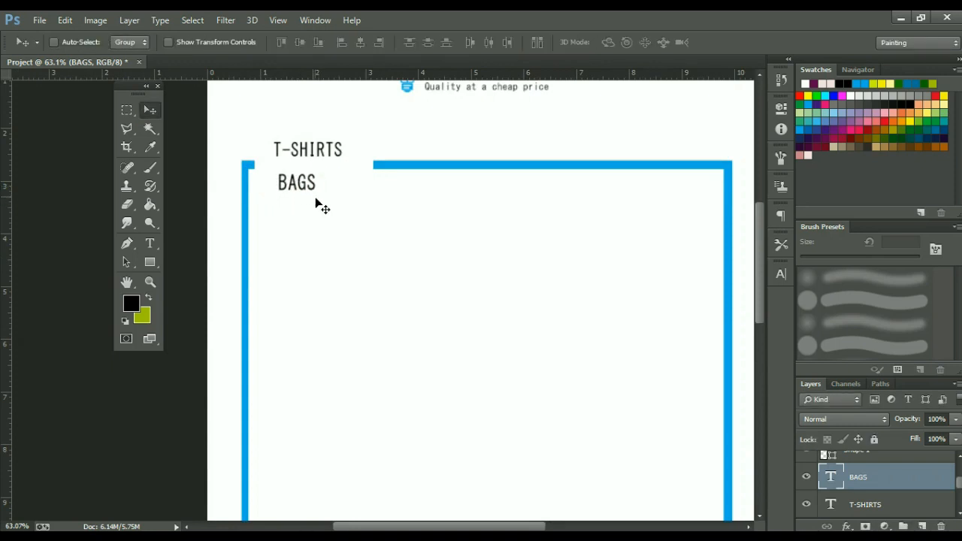
{"action": "key", "text": "Left"}
{"action": "key", "text": "Left"}
{"action": "key", "text": "Up"}
{"action": "key", "text": "Left"}
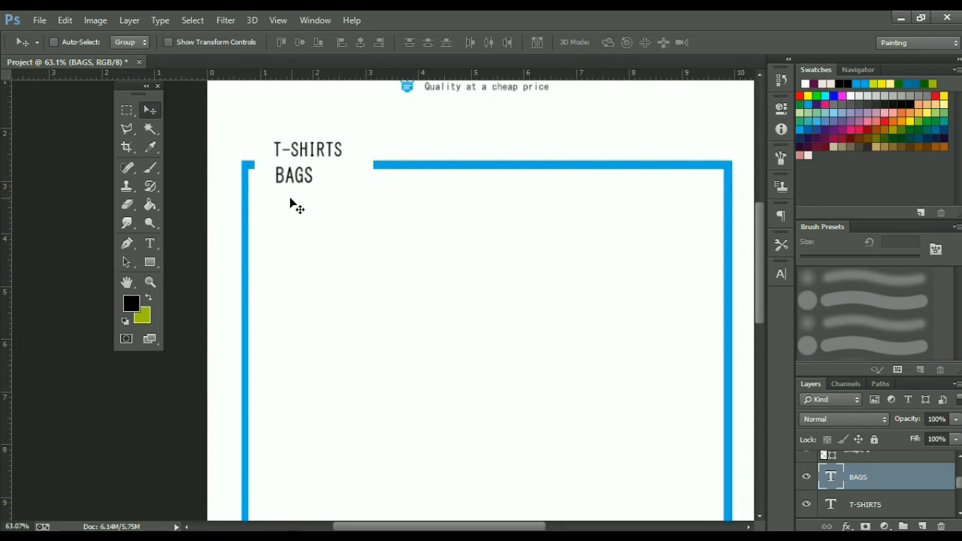
- Scale the "BAGS" text down further to 87.19% and shift it slightly left under "T-SHIRTS"
{"action": "scroll", "coordinate": [293, 205], "scroll_direction": "left", "scroll_amount": 2}
{"action": "key", "text": "ctrl+t"}
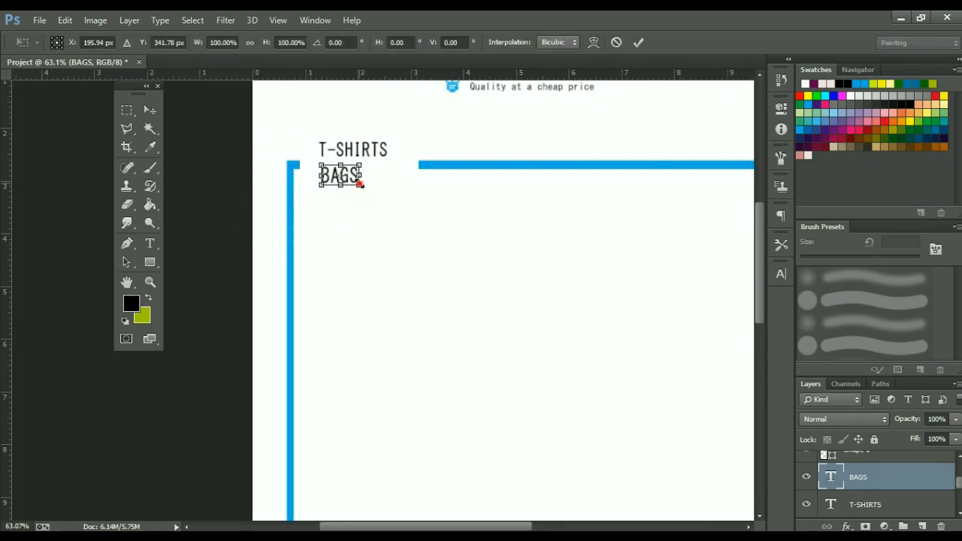
{"action": "left_click_drag", "start_coordinate": [361, 183], "coordinate": [359, 185]}
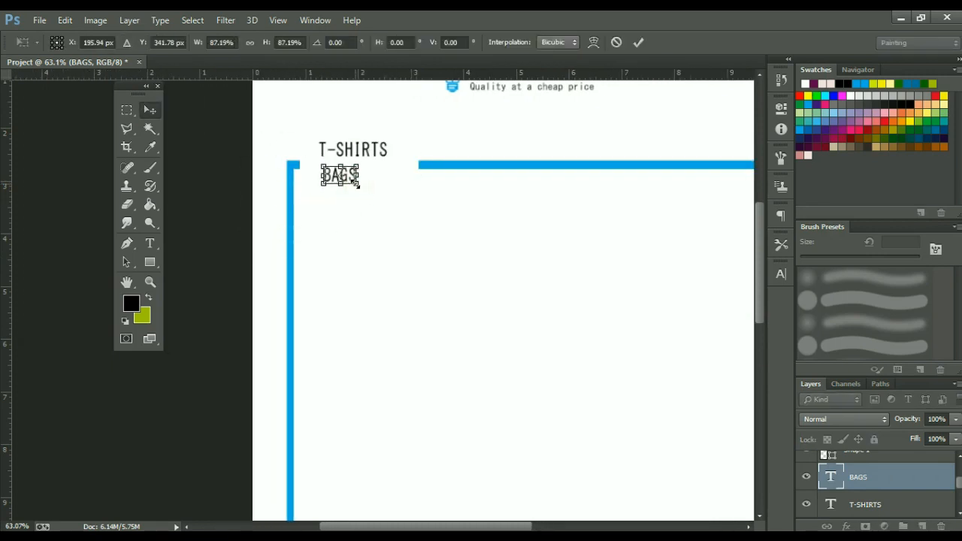
{"action": "key", "text": "Return"}
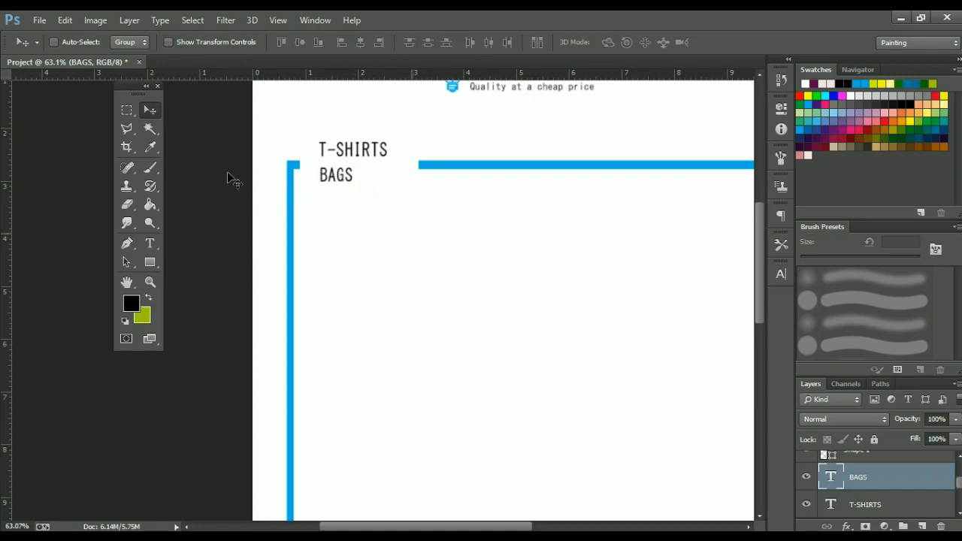
- Place a vertical guide just beside the left edge of the "T-SHIRTS" text
{"action": "scroll", "coordinate": [3, 244], "scroll_direction": "up", "scroll_amount": 1}
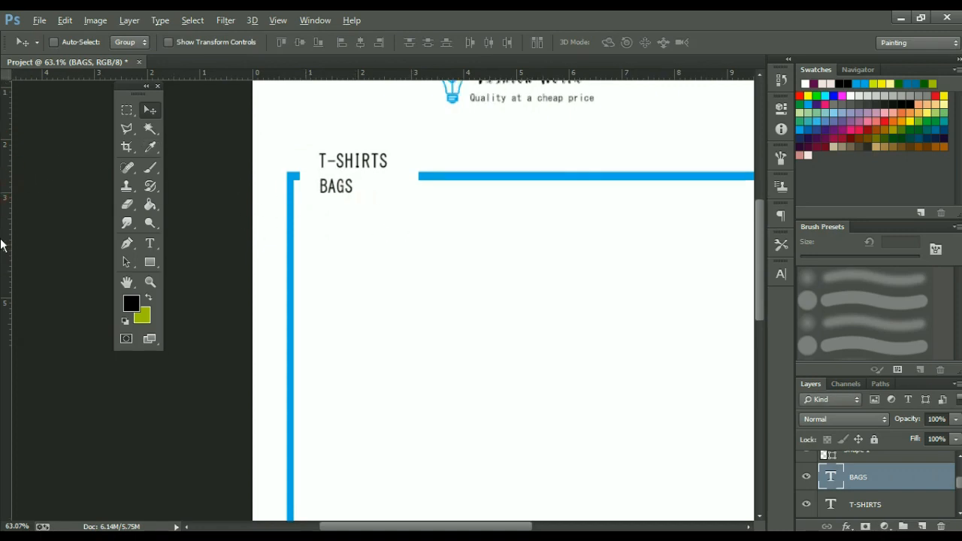
{"action": "scroll", "coordinate": [2, 245], "scroll_direction": "up", "scroll_amount": 2}
{"action": "scroll", "coordinate": [403, 219], "scroll_direction": "up", "scroll_amount": 9}
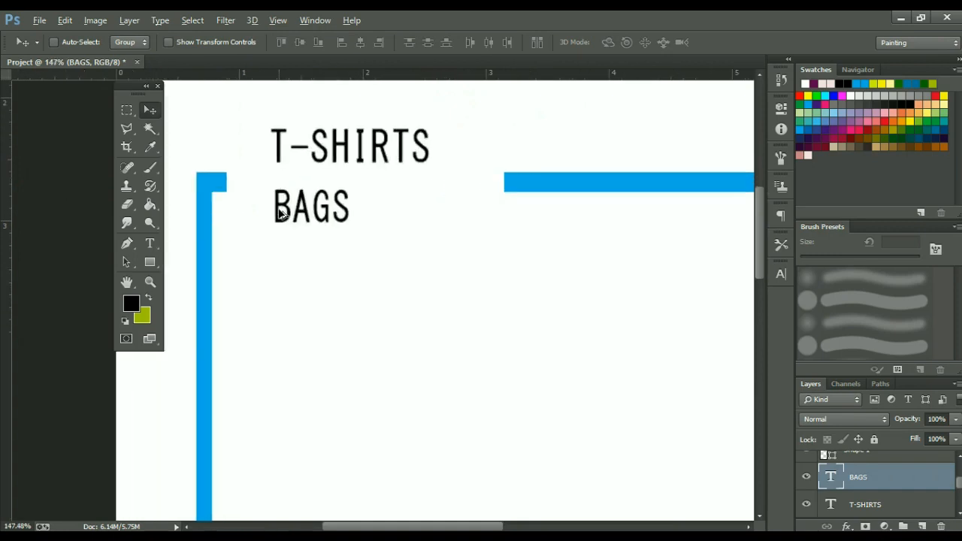
{"action": "scroll", "coordinate": [280, 215], "scroll_direction": "up", "scroll_amount": 1}
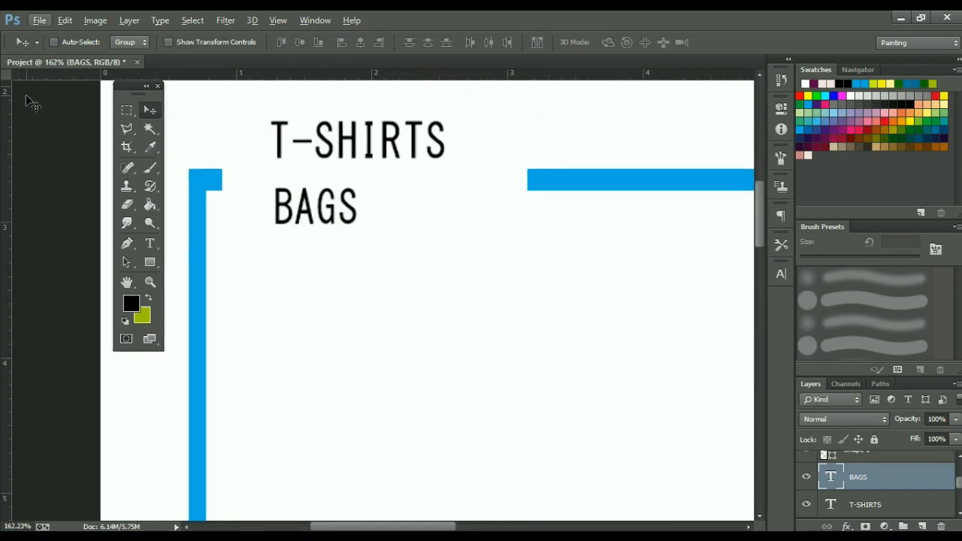
{"action": "key", "text": "ctrl+r"}
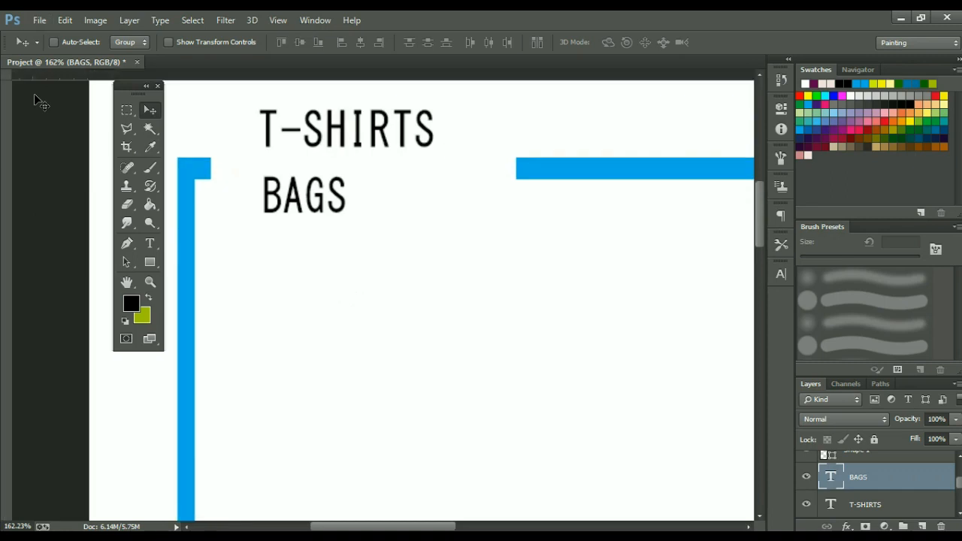
{"action": "key", "text": "ctrl+r"}
{"action": "left_click_drag", "start_coordinate": [10, 123], "coordinate": [269, 131]}
{"action": "scroll", "coordinate": [274, 128], "scroll_direction": "up", "scroll_amount": 4}
{"action": "scroll", "coordinate": [274, 127], "scroll_direction": "up", "scroll_amount": 4}
{"action": "left_click", "coordinate": [273, 126]}
{"action": "left_click_drag", "start_coordinate": [271, 132], "coordinate": [268, 130]}
{"action": "scroll", "coordinate": [299, 230], "scroll_direction": "up", "scroll_amount": 2}
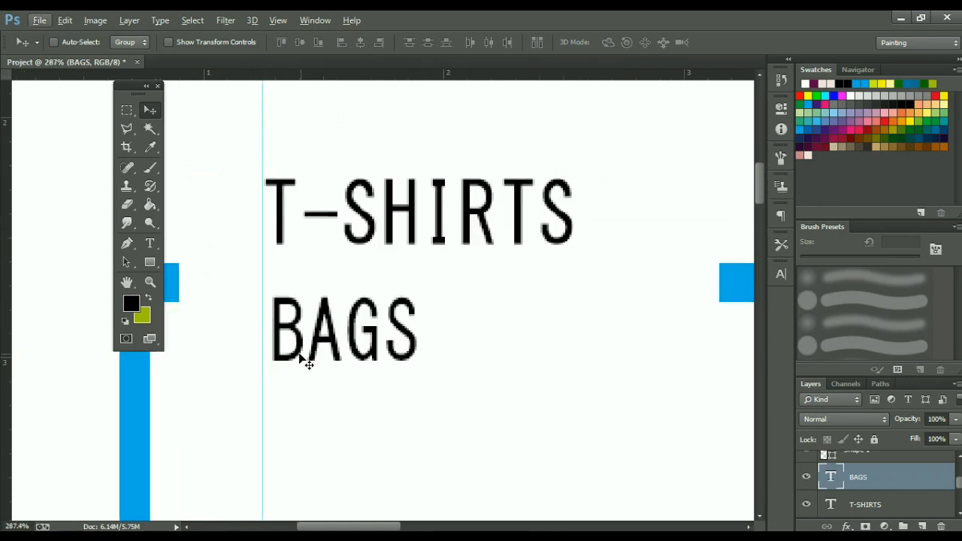
- Nudge the "BAGS" and "T-SHIRTS" texts left until their first letters align with the vertical guide
{"action": "key", "text": "Left"}
{"action": "key", "text": "Left"}
{"action": "key", "text": "Left"}
{"action": "key", "text": "Left"}
{"action": "key", "text": "Left"}
{"action": "key", "text": "Left"}
{"action": "key", "text": "Left"}
{"action": "key", "text": "Left"}
{"action": "key", "text": "Left"}
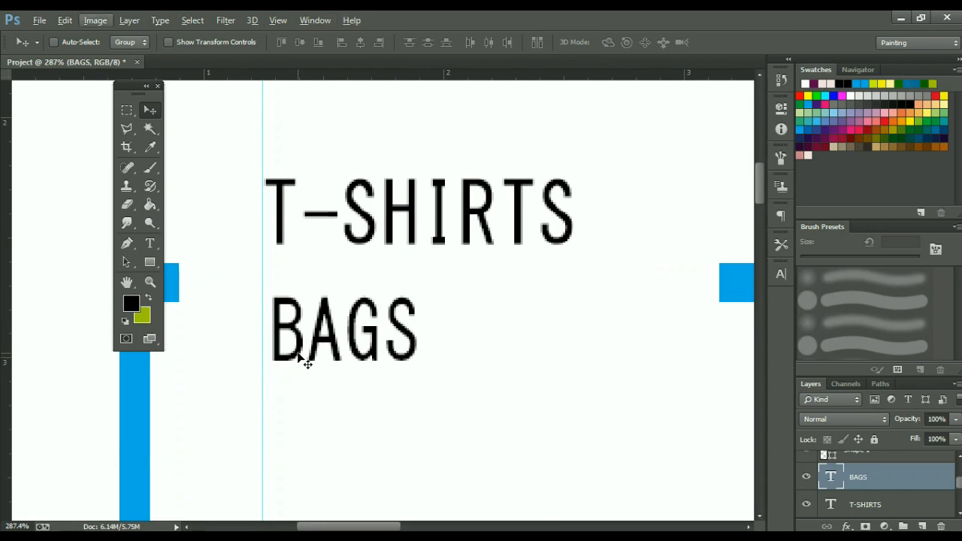
{"action": "left_click", "coordinate": [298, 354]}
{"action": "key", "text": "Left"}
{"action": "key", "text": "Left"}
{"action": "key", "text": "Left"}
{"action": "key", "text": "Left"}
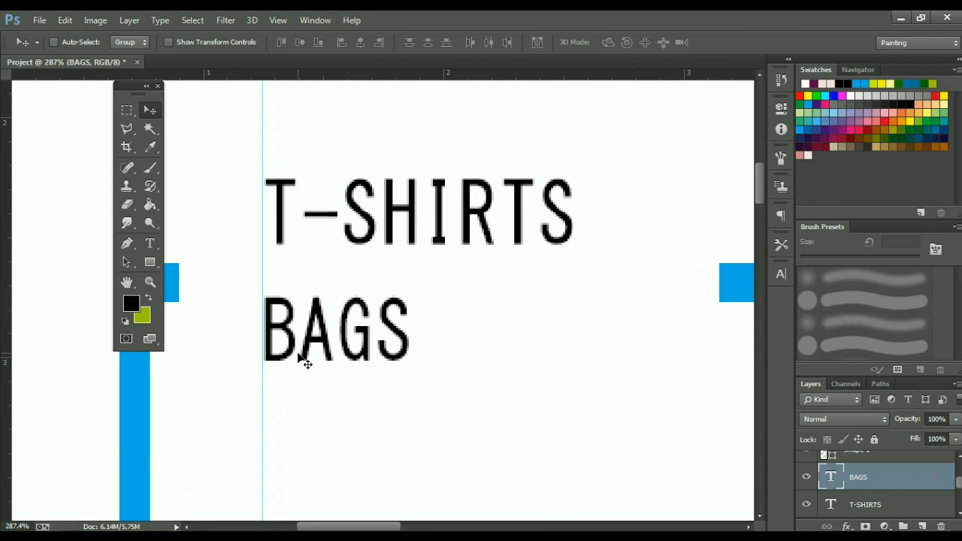
{"action": "left_click", "coordinate": [878, 505]}
{"action": "key", "text": "Left"}
{"action": "key", "text": "Left"}
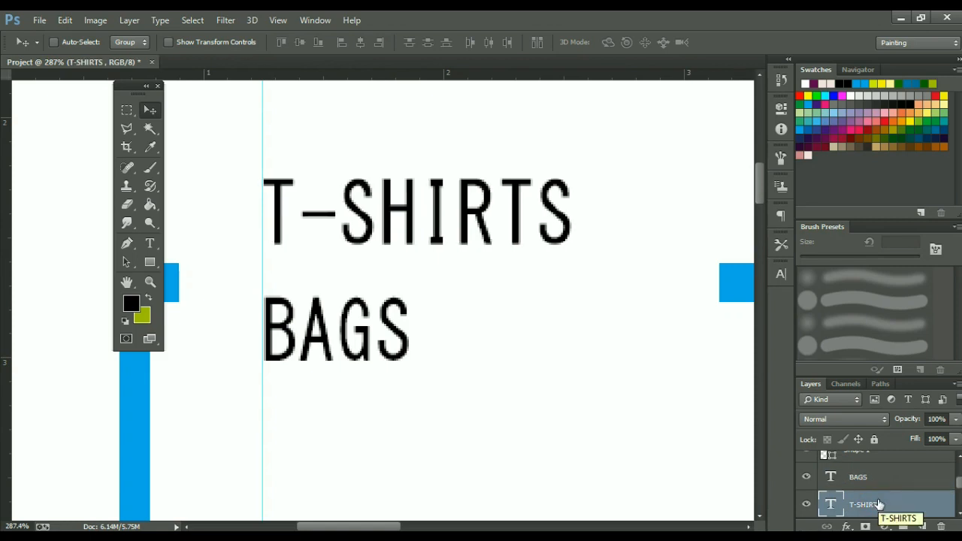
{"action": "key", "text": "Right"}
- Add the text "SHOES" in MS Gothic at 12.57 pt and move it below "BAGS" inside the frame
{"action": "scroll", "coordinate": [329, 278], "scroll_direction": "down", "scroll_amount": 7}
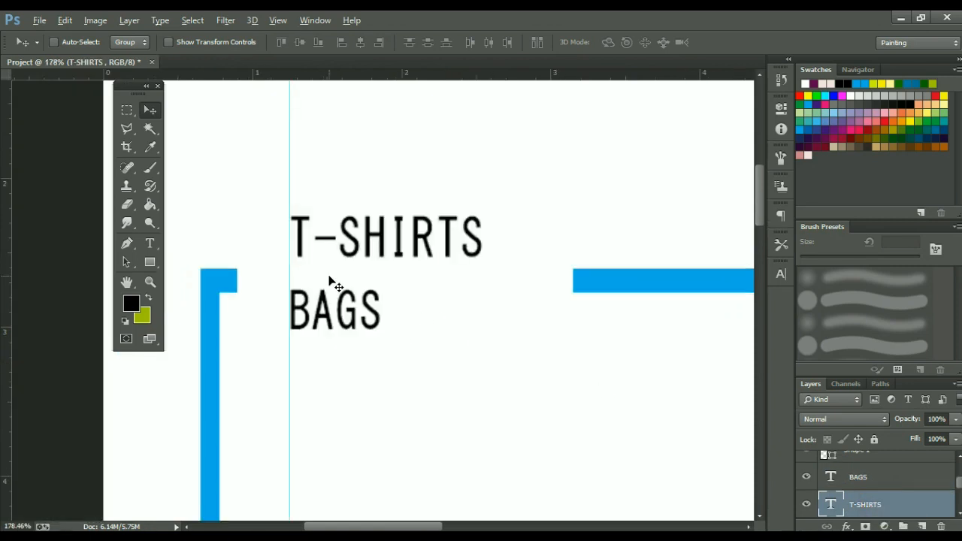
{"action": "key", "text": "t"}
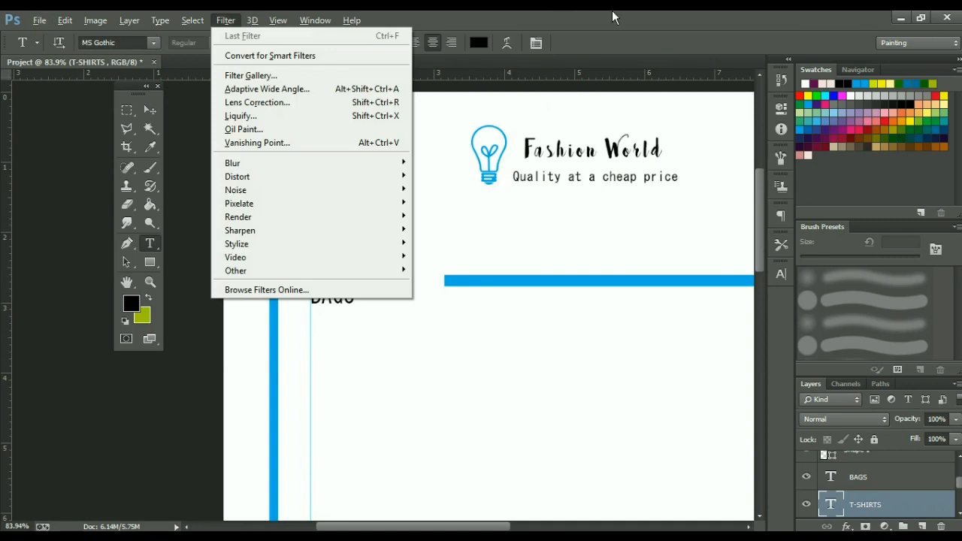
{"action": "left_click", "coordinate": [613, 15]}
{"action": "left_click", "coordinate": [346, 363]}
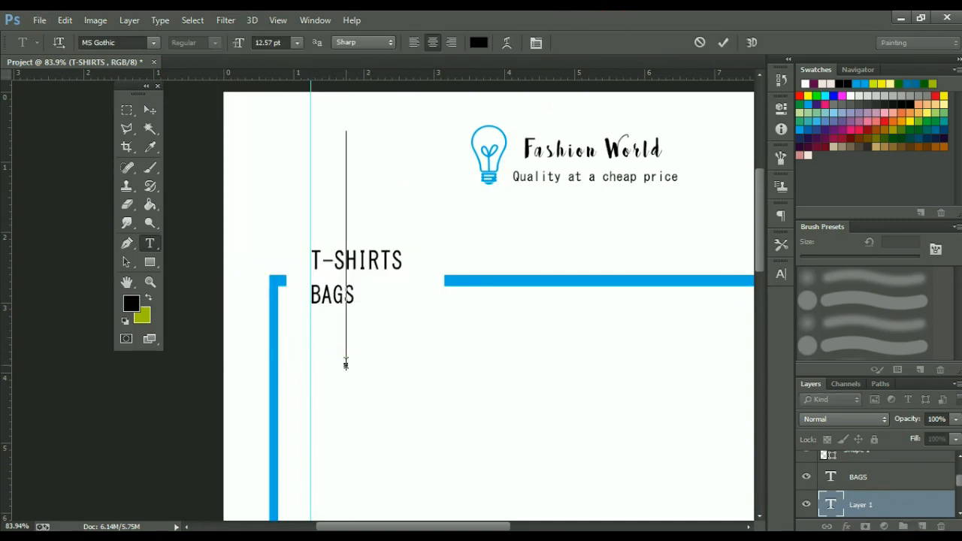
{"action": "type", "text": "SHOES"}
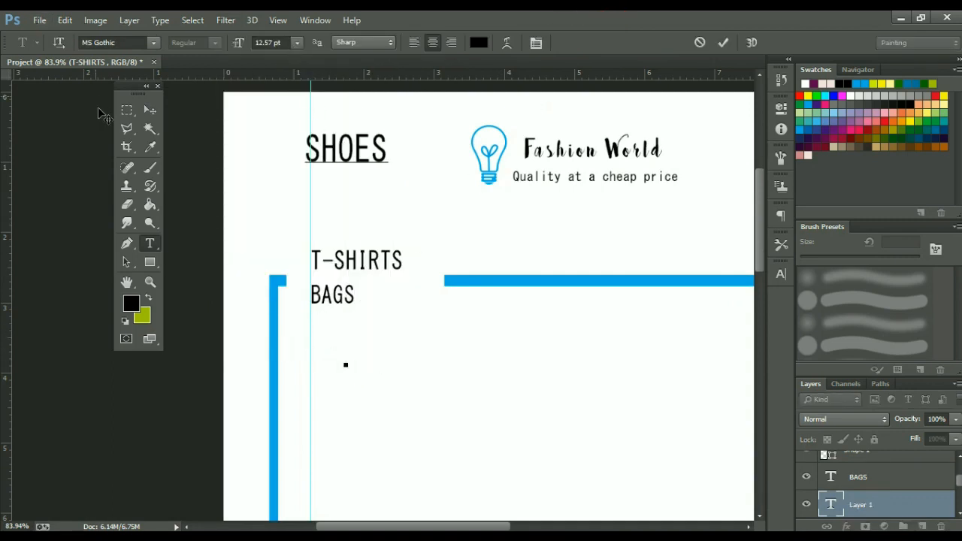
{"action": "left_click", "coordinate": [149, 110]}
{"action": "left_click_drag", "start_coordinate": [383, 167], "coordinate": [399, 420]}
- Scale down the "SHOES" text and place it directly beneath "BAGS" against the guide
{"action": "key", "text": "ctrl+t"}
{"action": "left_click_drag", "start_coordinate": [392, 366], "coordinate": [332, 309]}
{"action": "scroll", "coordinate": [373, 358], "scroll_direction": "up", "scroll_amount": 2}
{"action": "key", "text": "Return"}
- Enlarge the "SHOES" text to 109.55%, realign it with the guide and nudge it down to widen the line spacing
{"action": "scroll", "coordinate": [327, 313], "scroll_direction": "up", "scroll_amount": 5}
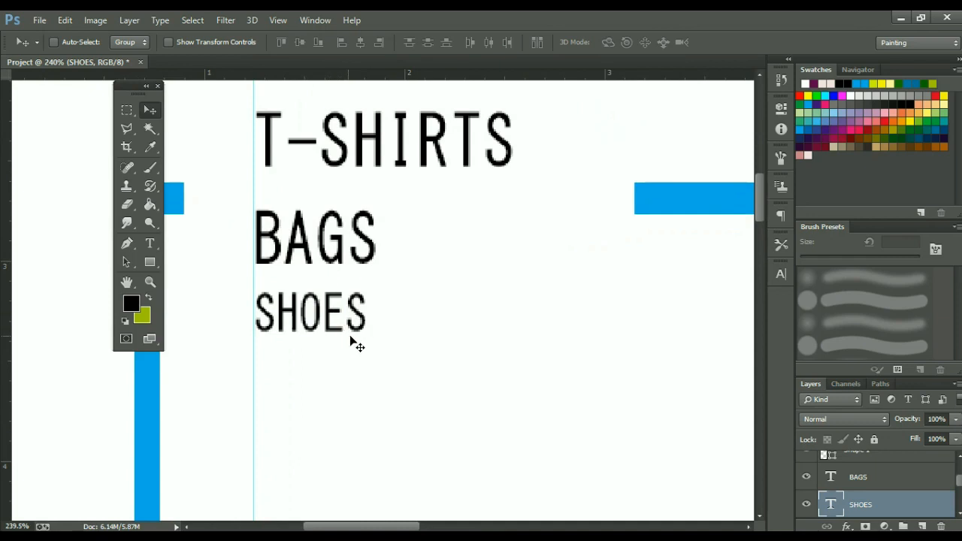
{"action": "key", "text": "ctrl+t"}
{"action": "left_click_drag", "start_coordinate": [367, 338], "coordinate": [368, 342]}
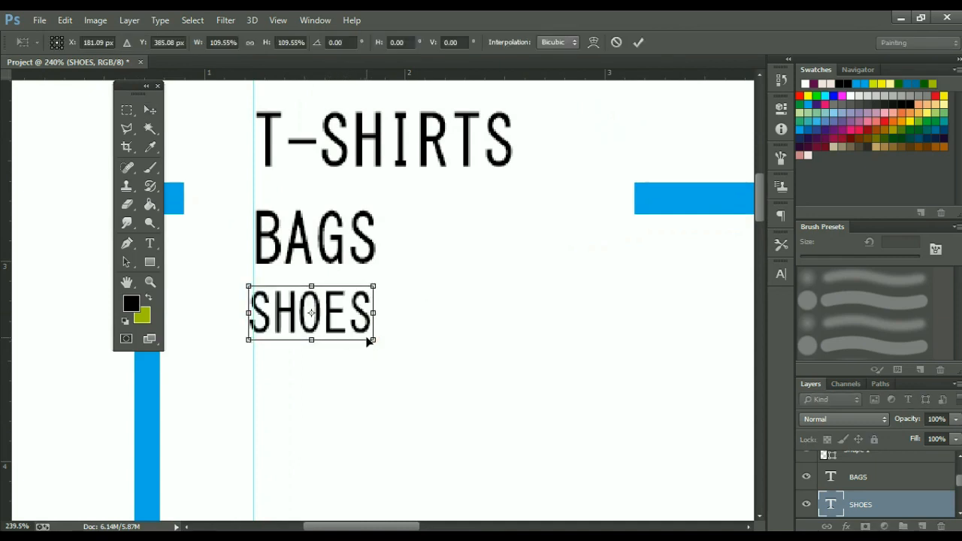
{"action": "key", "text": "Return"}
{"action": "key", "text": "Right"}
{"action": "key", "text": "Right"}
{"action": "key", "text": "Right"}
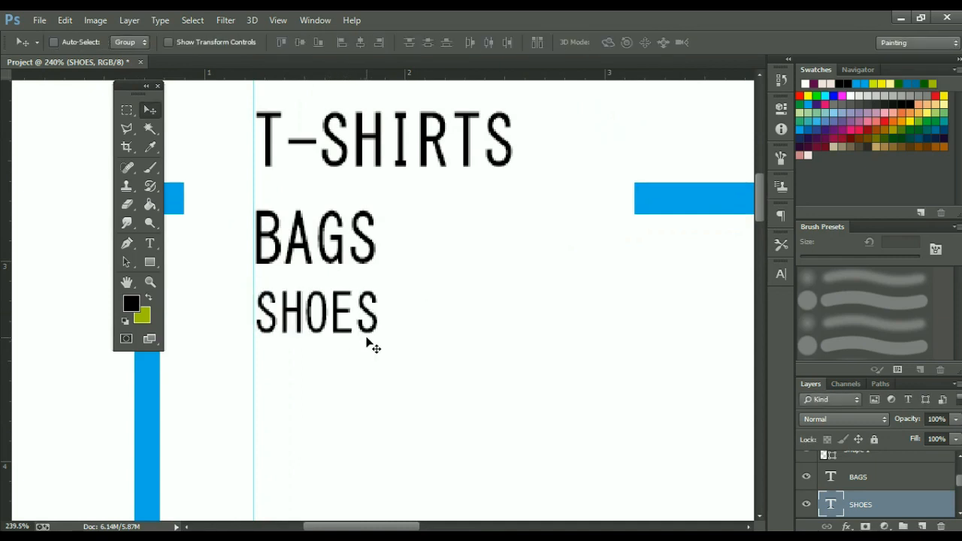
{"action": "key", "text": "Left"}
{"action": "key", "text": "Down"}
{"action": "key", "text": "Down"}
{"action": "key", "text": "Down"}
{"action": "key", "text": "Down"}
{"action": "key", "text": "Down"}
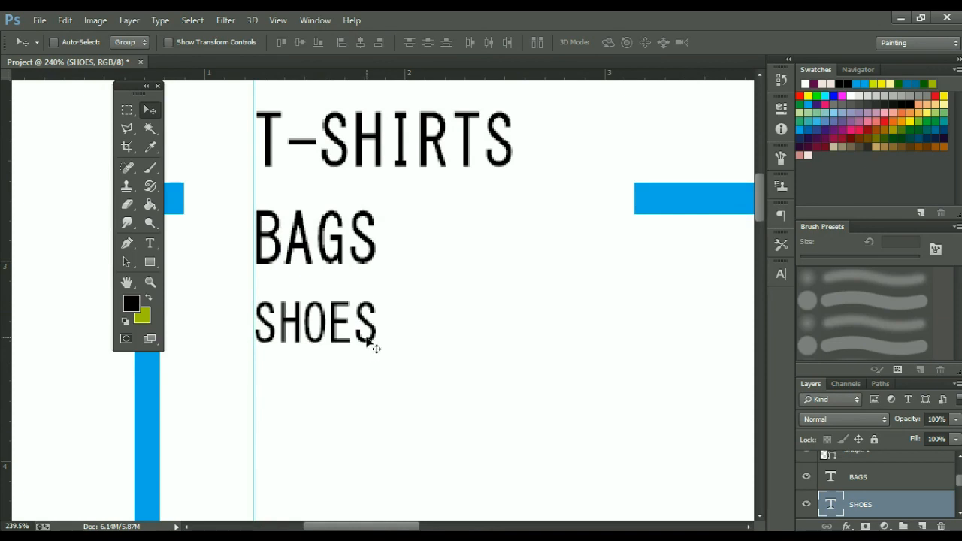
{"action": "key", "text": "Down"}
{"action": "key", "text": "Left"}
- Add the text "ACCESSORIES" in MS Gothic at 12.57 pt and move it below "SHOES"
{"action": "scroll", "coordinate": [235, 316], "scroll_direction": "down", "scroll_amount": 6}
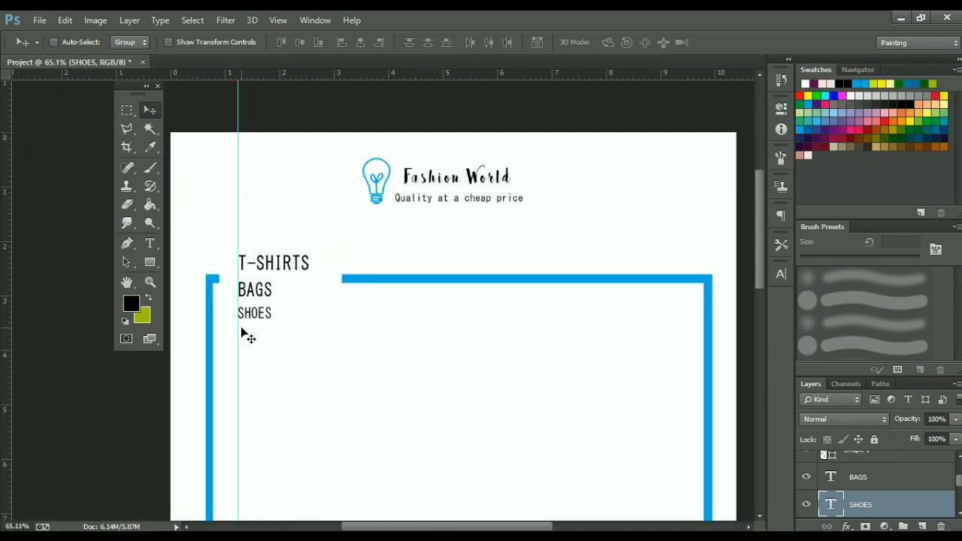
{"action": "key", "text": "t"}
{"action": "left_click", "coordinate": [291, 358]}
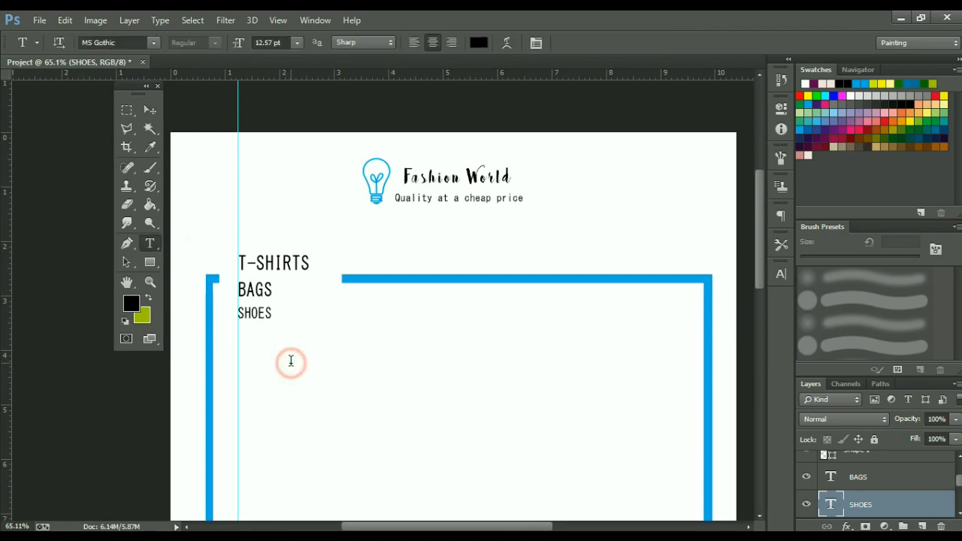
{"action": "type", "text": "ACCESSO"}
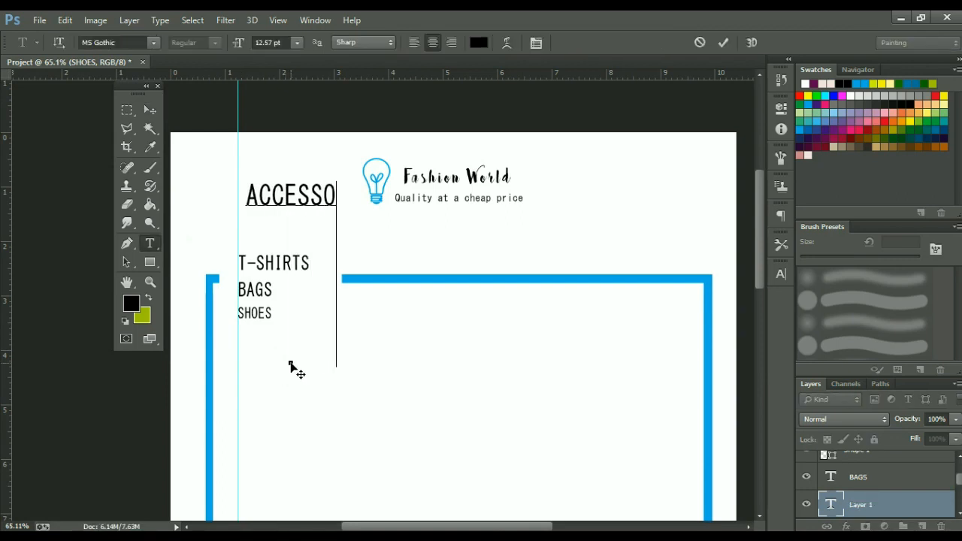
{"action": "type", "text": "RIED"}
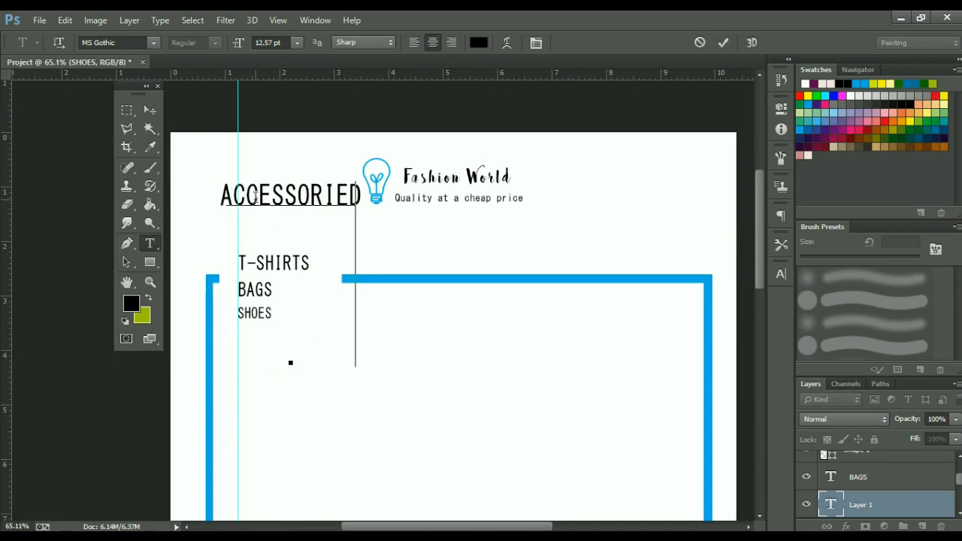
{"action": "key", "text": "BackSpace"}
{"action": "type", "text": "S"}
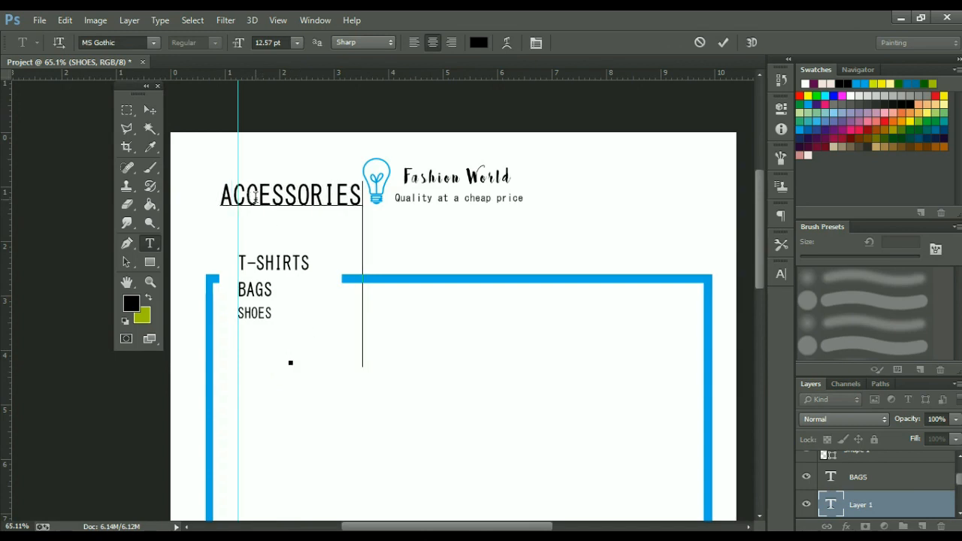
{"action": "left_click", "coordinate": [149, 110]}
{"action": "left_click_drag", "start_coordinate": [315, 205], "coordinate": [337, 356]}
- Scale the "ACCESSORIES" text to 44.64%, align it with the guide beneath "SHOES" and nudge it slightly up
{"action": "key", "text": "ctrl+t"}
{"action": "scroll", "coordinate": [319, 354], "scroll_direction": "up", "scroll_amount": 3}
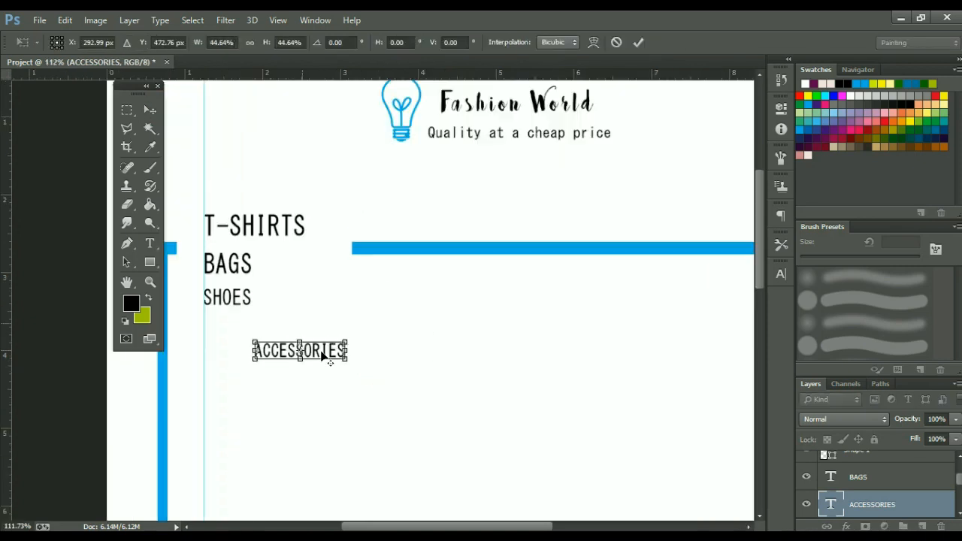
{"action": "left_click_drag", "start_coordinate": [446, 305], "coordinate": [365, 258]}
{"action": "key", "text": "Return"}
{"action": "scroll", "coordinate": [367, 260], "scroll_direction": "down", "scroll_amount": 3}
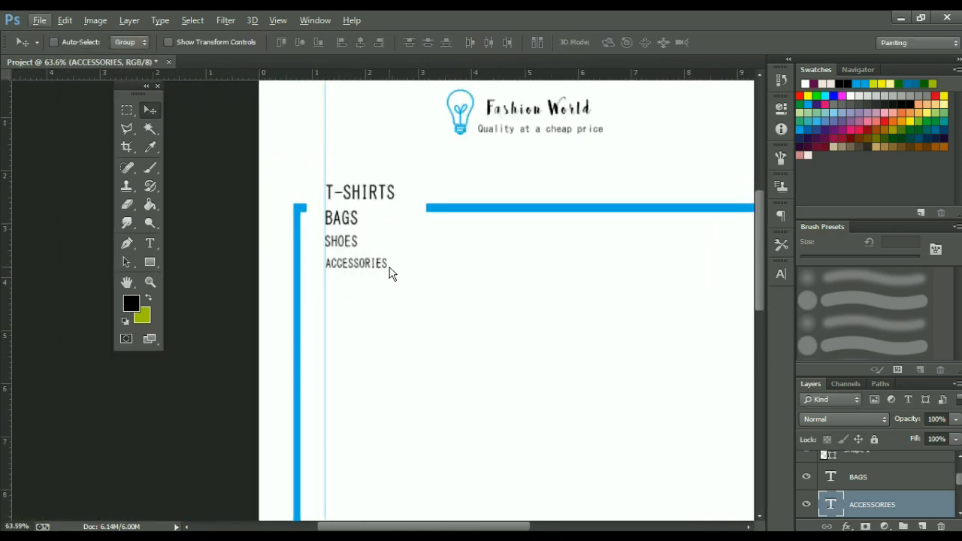
{"action": "key", "text": "Up"}
{"action": "key", "text": "Up"}
{"action": "key", "text": "Up"}
{"action": "key", "text": "Up"}
{"action": "key", "text": "Up"}
- Scale the "T-SHIRTS" text to 85.95% and nudge it left to the vertical guide
{"action": "scroll", "coordinate": [554, 225], "scroll_direction": "up", "scroll_amount": 1}
{"action": "scroll", "coordinate": [882, 496], "scroll_direction": "down", "scroll_amount": 1}
{"action": "left_click", "coordinate": [882, 503]}
{"action": "key", "text": "ctrl+t"}
{"action": "left_click_drag", "start_coordinate": [397, 192], "coordinate": [391, 198]}
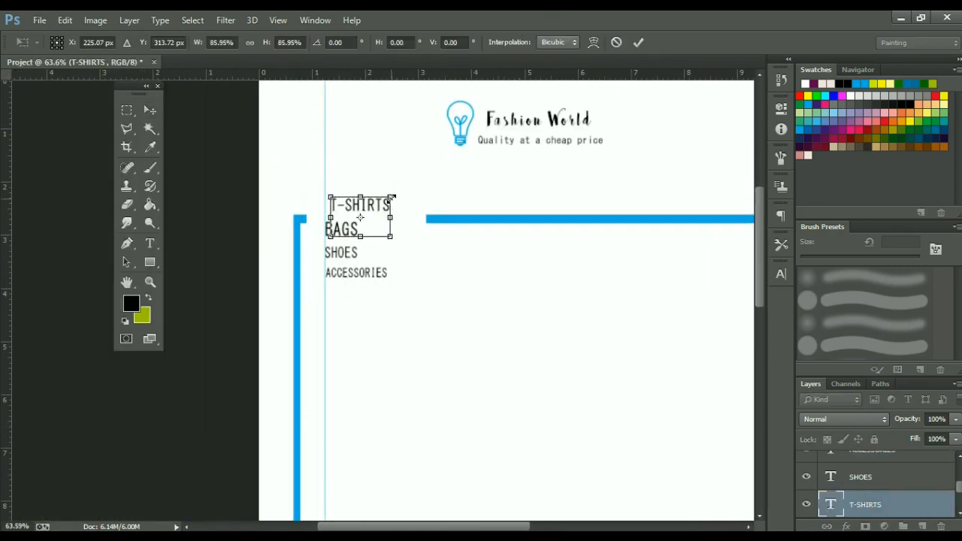
{"action": "key", "text": "Return"}
{"action": "key", "text": "shift+Left"}
- Scale the "BAGS" text to 80.02% and nudge it left to align with the vertical guide
{"action": "scroll", "coordinate": [347, 211], "scroll_direction": "up", "scroll_amount": 3}
{"action": "scroll", "coordinate": [874, 481], "scroll_direction": "up", "scroll_amount": 2}
{"action": "left_click", "coordinate": [874, 478]}
{"action": "key", "text": "ctrl+t"}
{"action": "left_click_drag", "start_coordinate": [382, 286], "coordinate": [373, 283]}
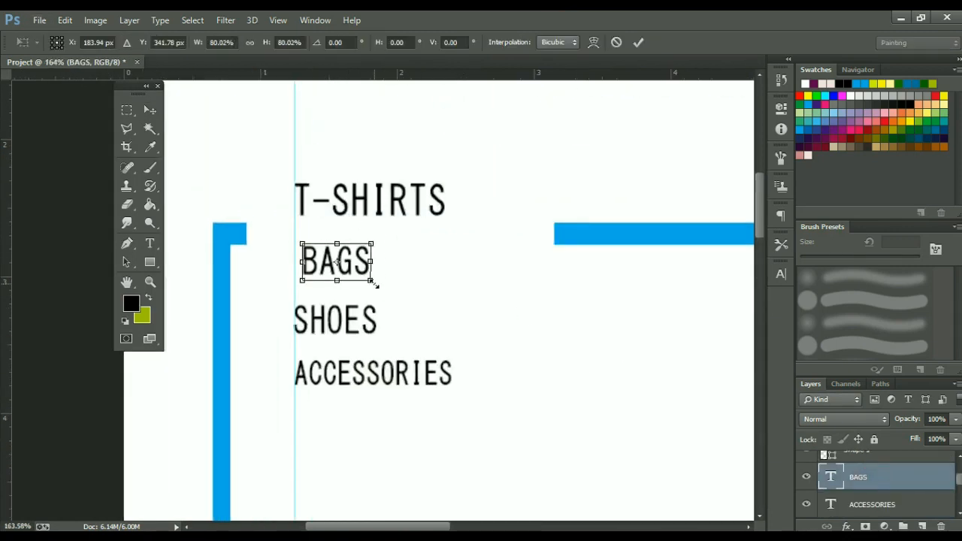
{"action": "key", "text": "Return"}
{"action": "key", "text": "shift+Left"}
{"action": "key", "text": "Right"}
{"action": "scroll", "coordinate": [348, 276], "scroll_direction": "down", "scroll_amount": 5}
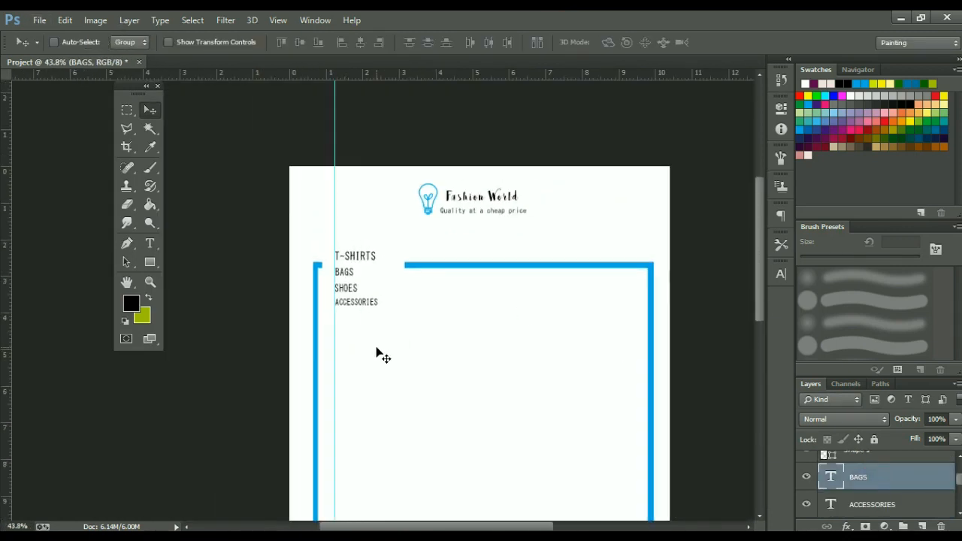
{"action": "scroll", "coordinate": [377, 350], "scroll_direction": "down", "scroll_amount": 1}
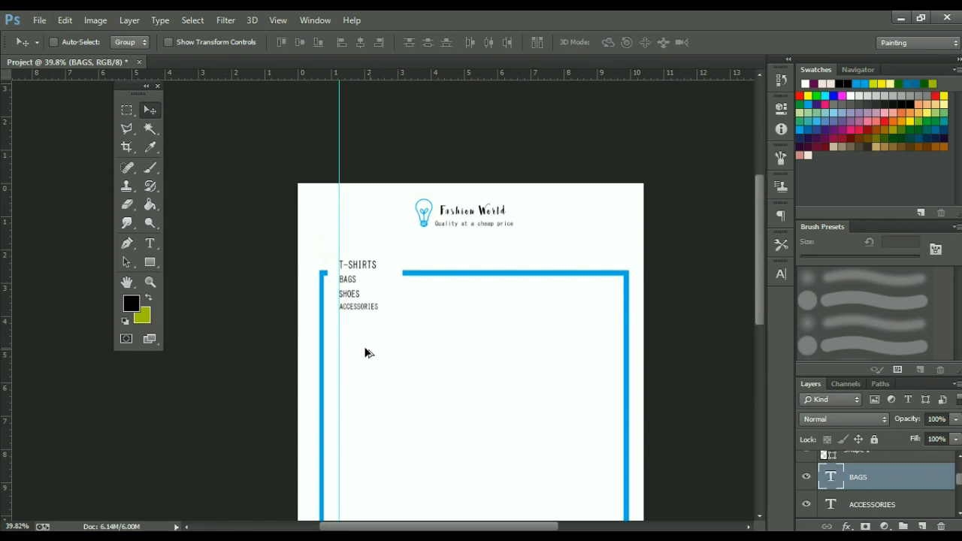
- Draw a blue-filled rectangle about 230 × 47 px below "ACCESSORIES", extending inward from the frame's left bar
{"action": "scroll", "coordinate": [365, 350], "scroll_direction": "up", "scroll_amount": 5}
{"action": "left_click", "coordinate": [148, 263]}
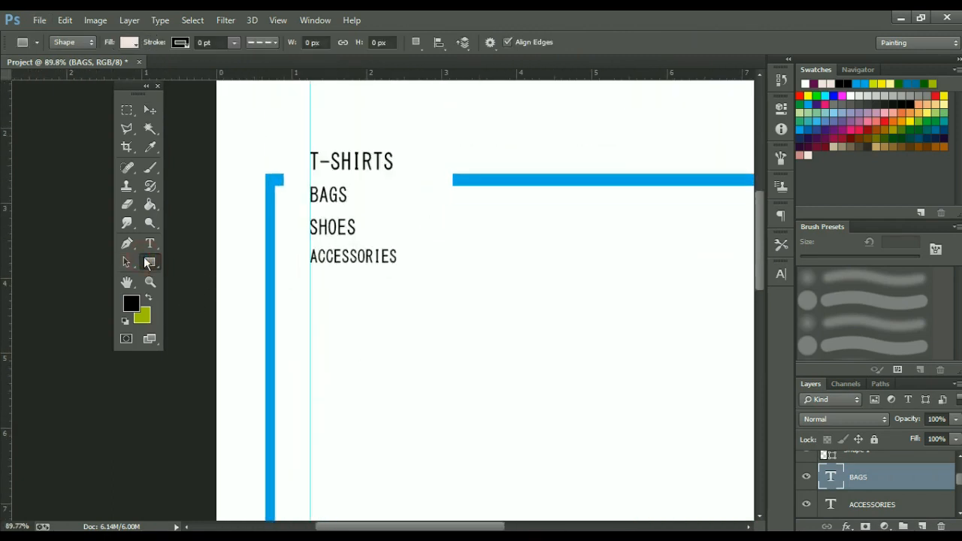
{"action": "left_click", "coordinate": [128, 44]}
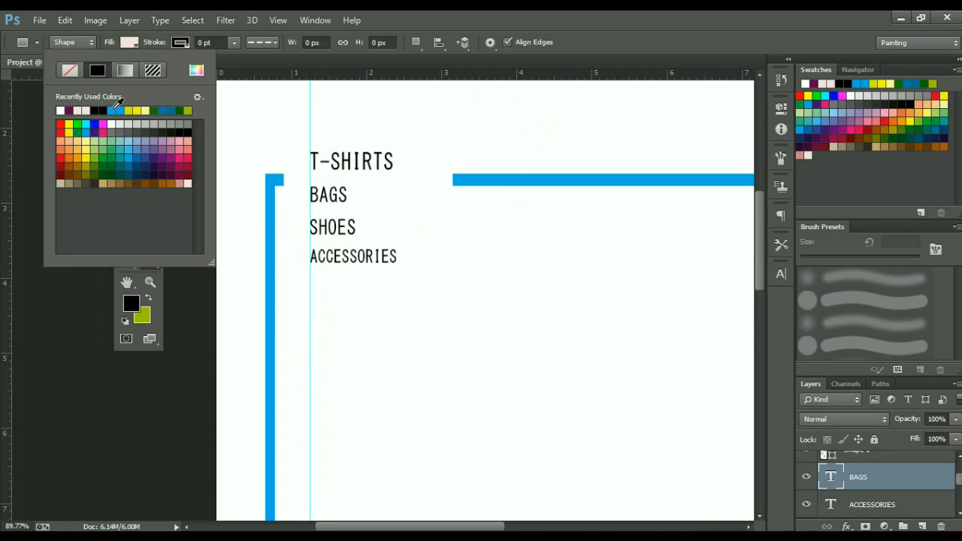
{"action": "left_click", "coordinate": [112, 110]}
{"action": "left_click", "coordinate": [502, 18]}
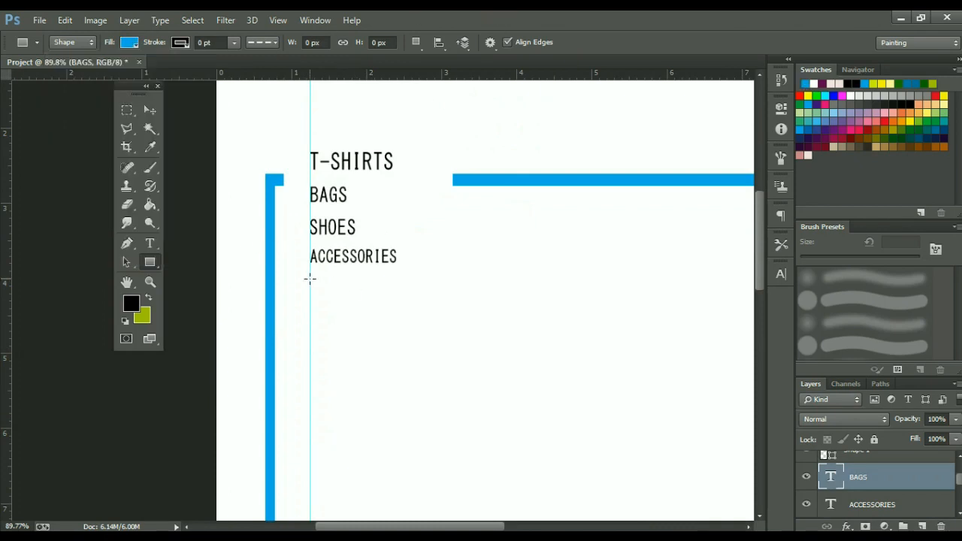
{"action": "scroll", "coordinate": [310, 279], "scroll_direction": "down", "scroll_amount": 2}
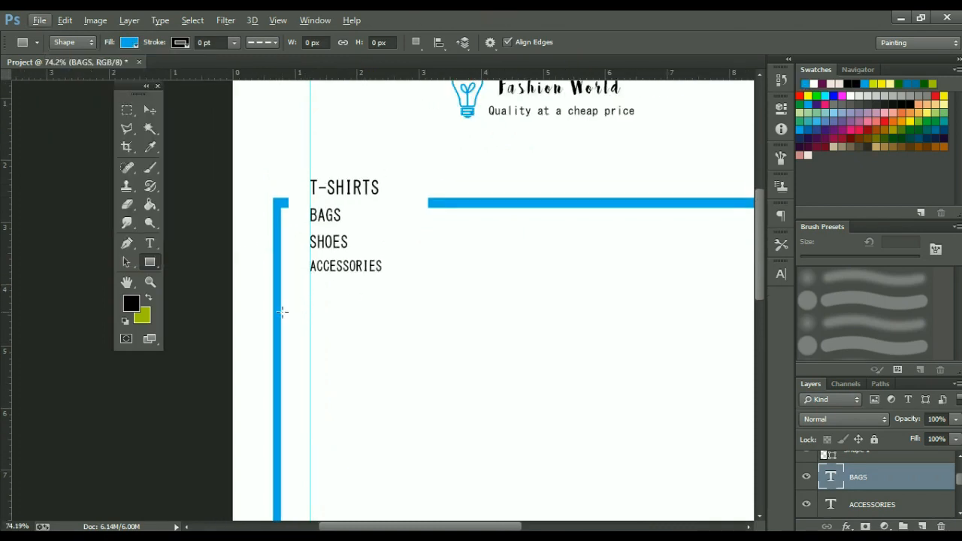
{"action": "left_click_drag", "start_coordinate": [281, 297], "coordinate": [402, 319]}
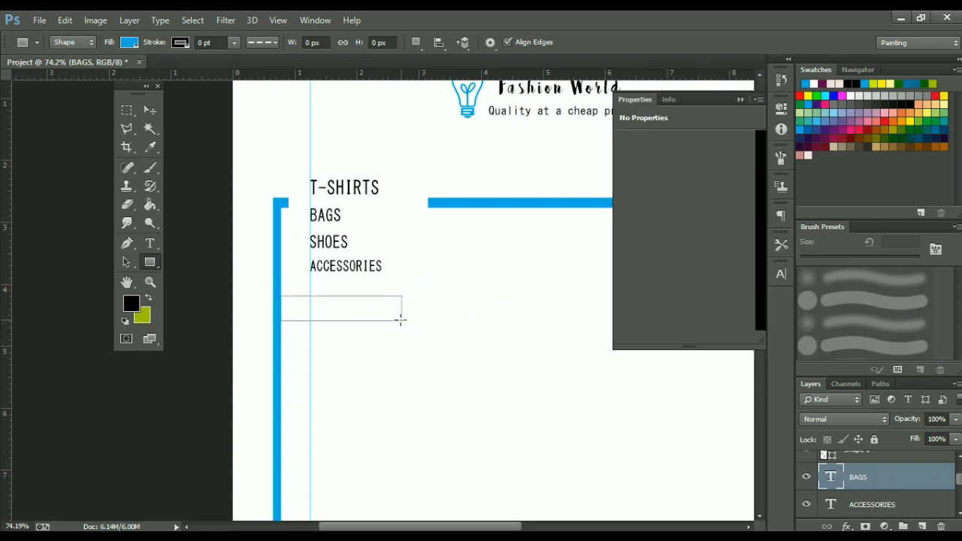
{"action": "left_click", "coordinate": [781, 110]}
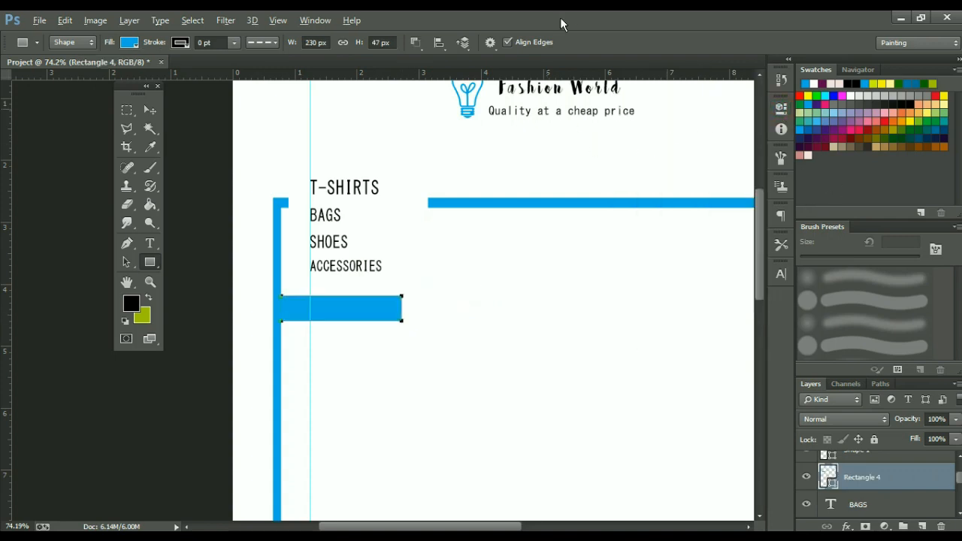
- Add the text "BEST PRICES" in MS Gothic at 12.57 pt over the blue rectangle, with a single space between the words
{"action": "left_click", "coordinate": [150, 111]}
{"action": "scroll", "coordinate": [316, 384], "scroll_direction": "down", "scroll_amount": 8}
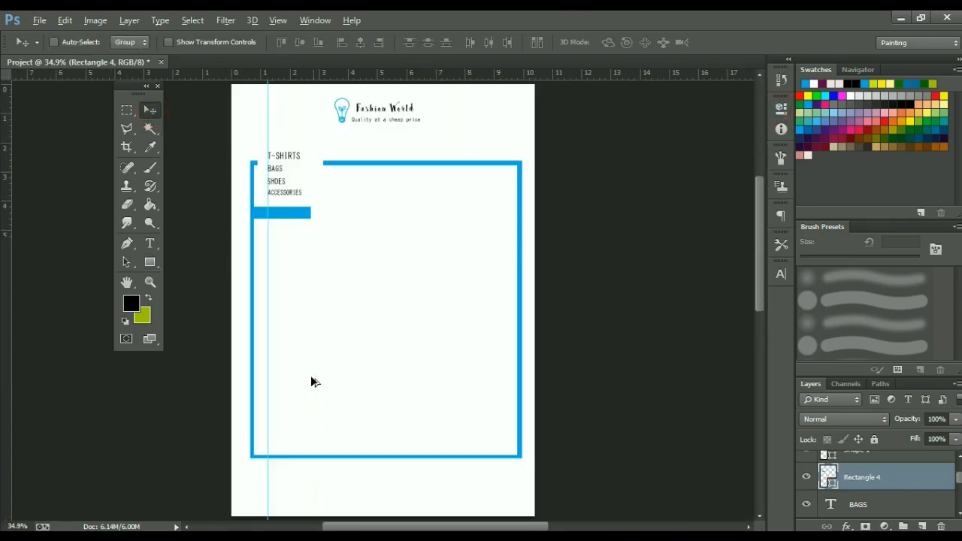
{"action": "scroll", "coordinate": [311, 378], "scroll_direction": "up", "scroll_amount": 6}
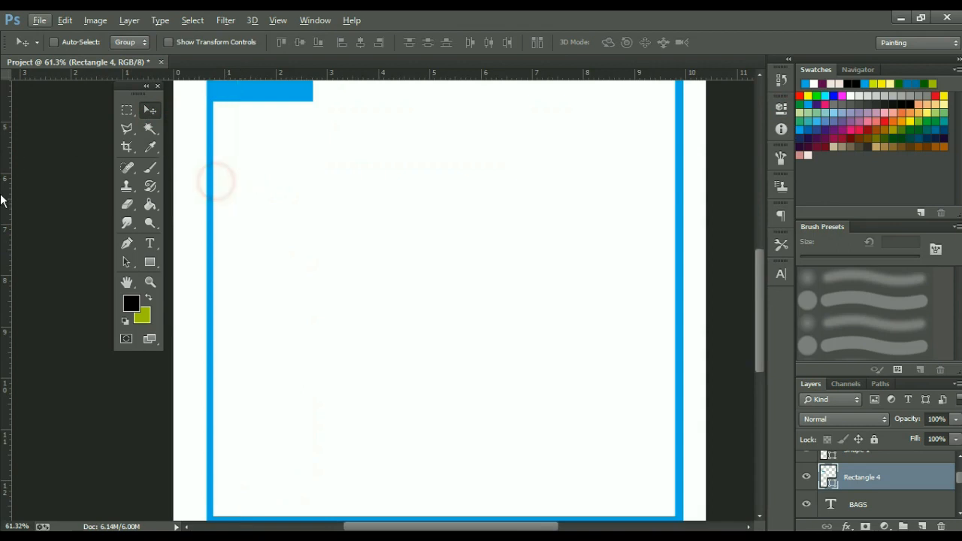
{"action": "scroll", "coordinate": [279, 86], "scroll_direction": "up", "scroll_amount": 3}
{"action": "scroll", "coordinate": [331, 259], "scroll_direction": "up", "scroll_amount": 2}
{"action": "scroll", "coordinate": [282, 161], "scroll_direction": "up", "scroll_amount": 3}
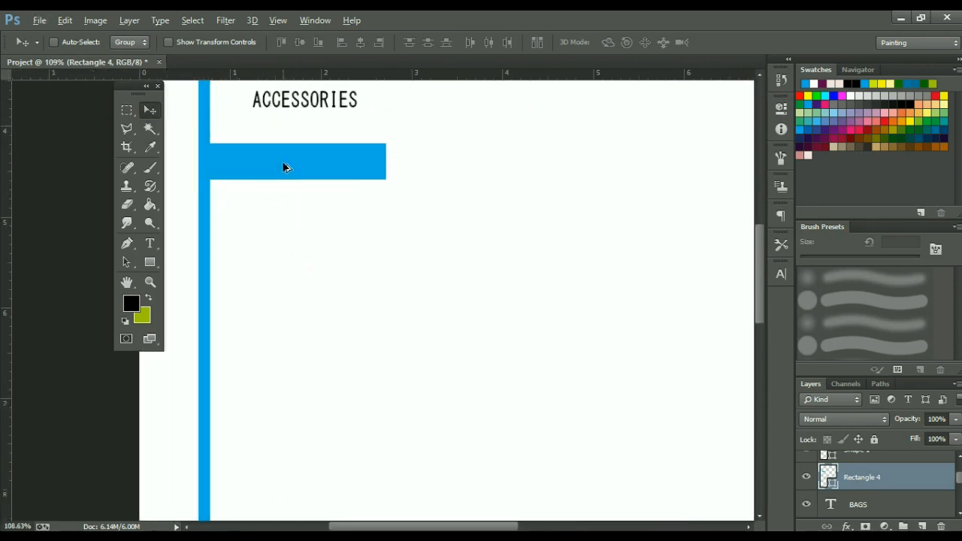
{"action": "key", "text": "t"}
{"action": "left_click", "coordinate": [226, 20]}
{"action": "left_click", "coordinate": [445, 14]}
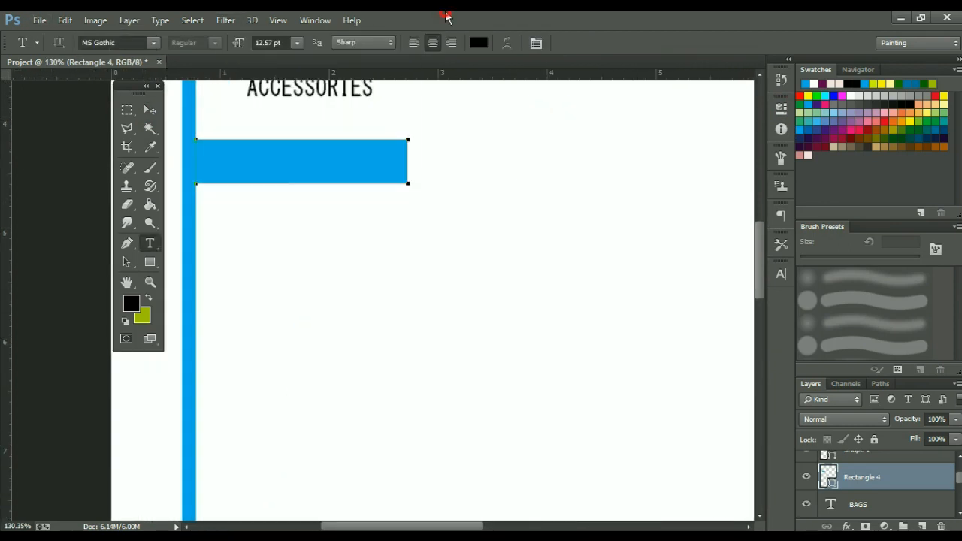
{"action": "left_click", "coordinate": [273, 284]}
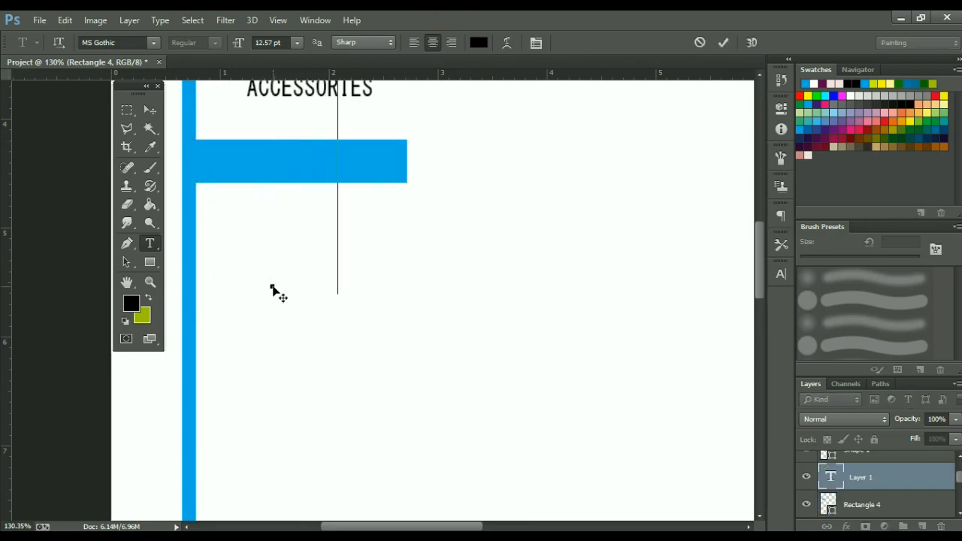
{"action": "scroll", "coordinate": [273, 287], "scroll_direction": "down", "scroll_amount": 3}
{"action": "left_click_drag", "start_coordinate": [420, 197], "coordinate": [435, 361]}
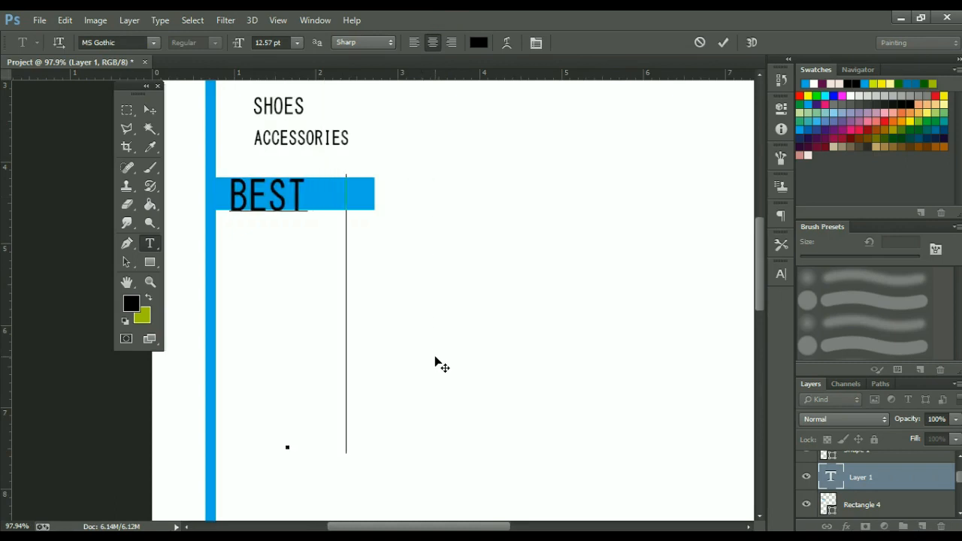
{"action": "type", "text": "PRICES"}
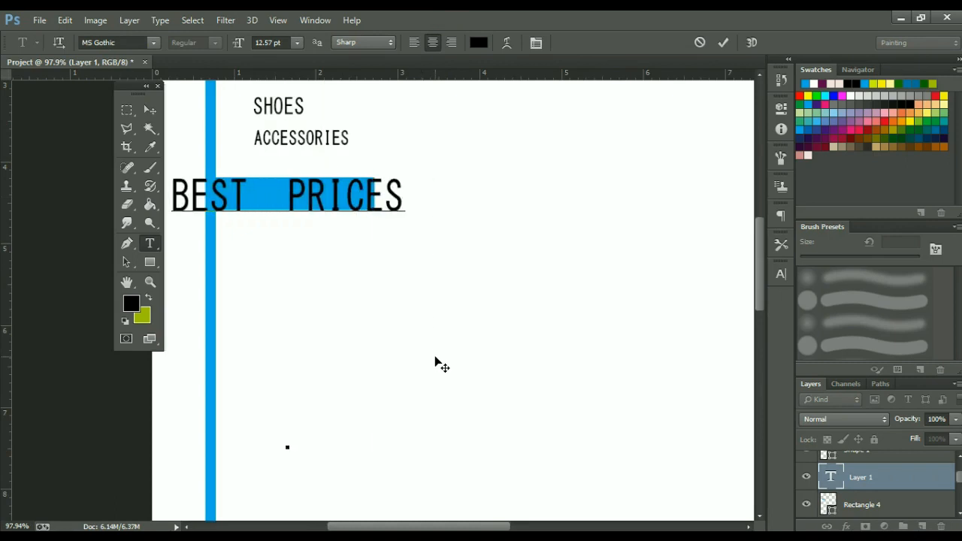
{"action": "left_click", "coordinate": [282, 197]}
{"action": "key", "text": "BackSpace"}
{"action": "key", "text": "BackSpace"}
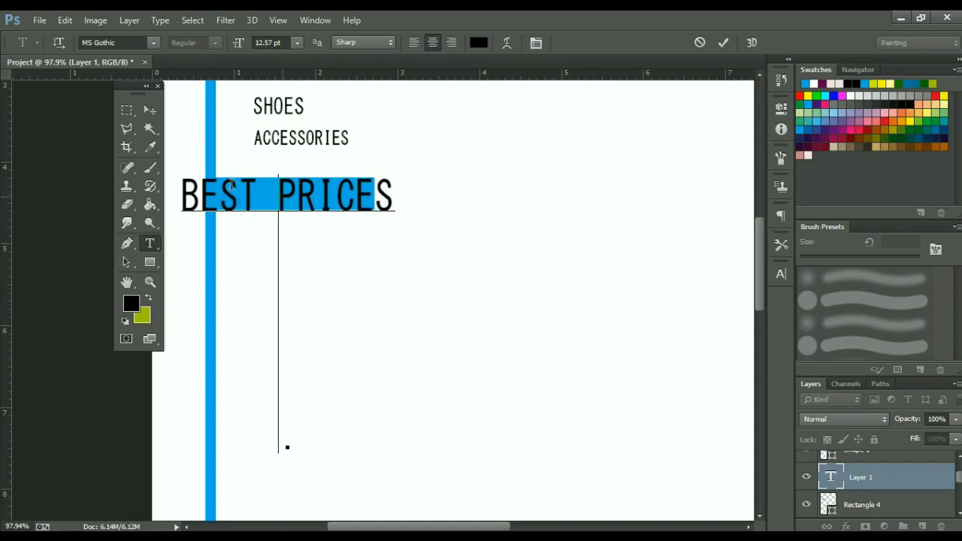
{"action": "left_click", "coordinate": [150, 112]}
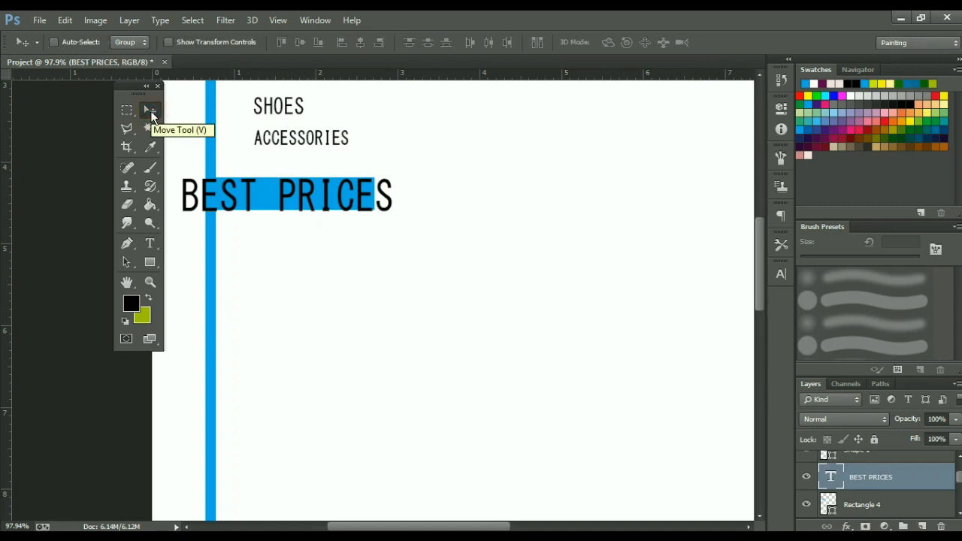
{"action": "scroll", "coordinate": [250, 188], "scroll_direction": "down", "scroll_amount": 1}
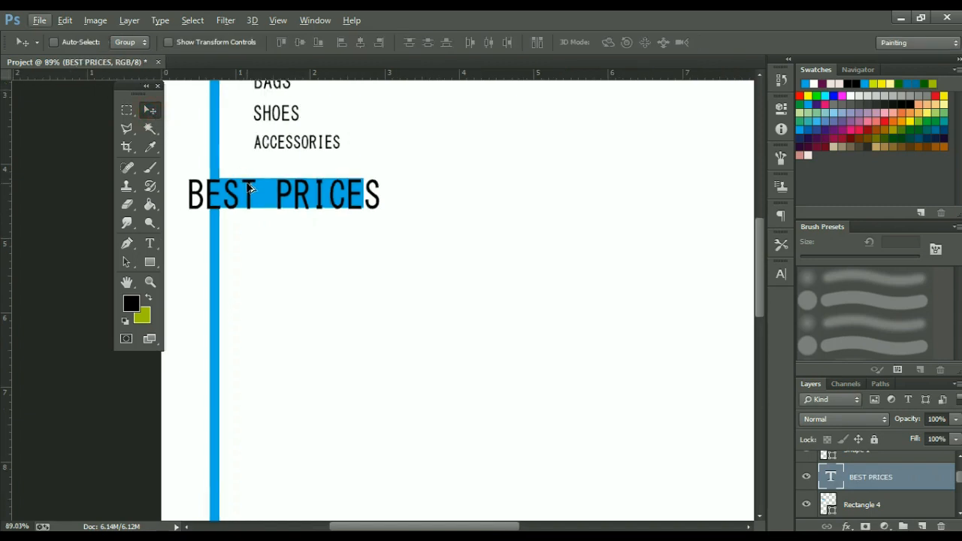
- Change the font of the "BEST PRICES" text to Vani Regular
{"action": "left_click", "coordinate": [225, 20]}
{"action": "left_click", "coordinate": [435, 16]}
{"action": "left_click", "coordinate": [148, 241]}
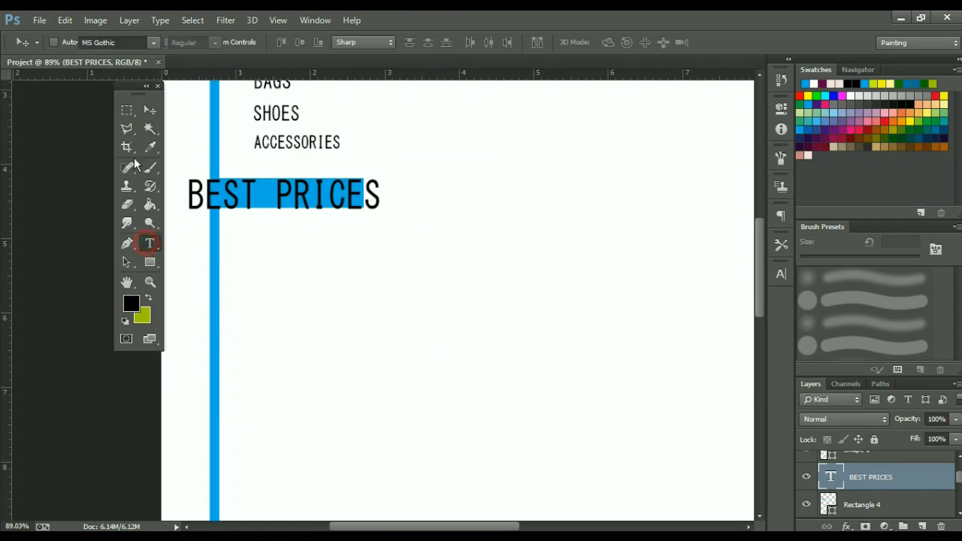
{"action": "left_click", "coordinate": [152, 43]}
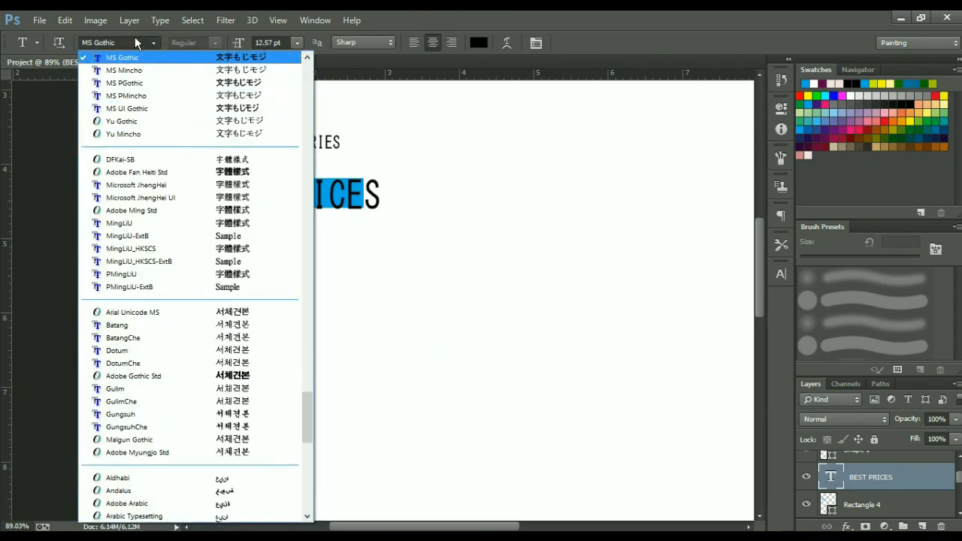
{"action": "left_click", "coordinate": [134, 41]}
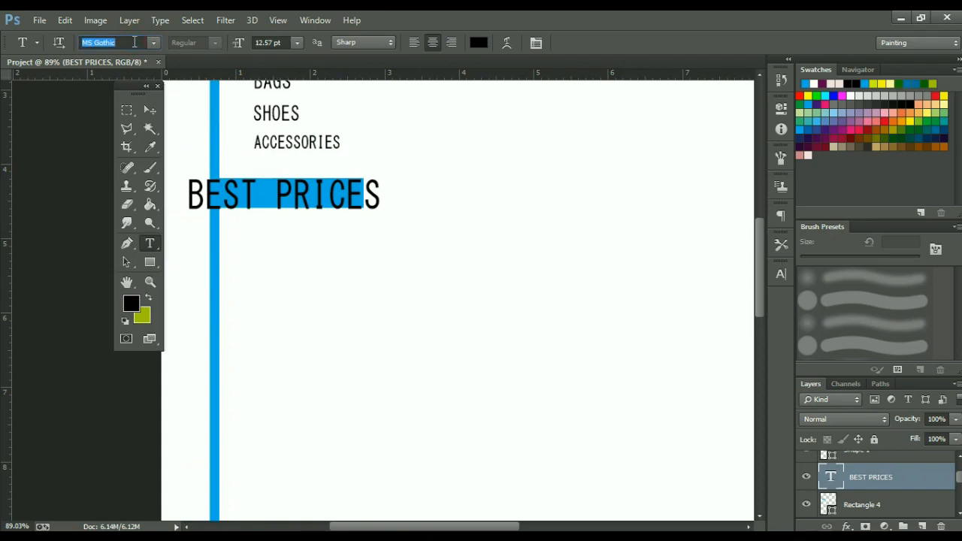
{"action": "type", "text": "Vani"}
{"action": "key", "text": "Return"}
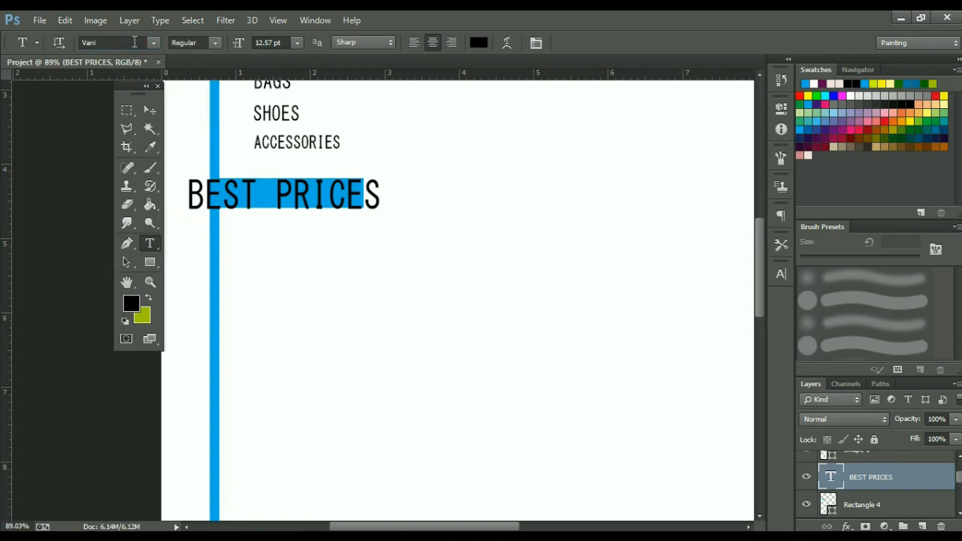
- Scale the "BEST PRICES" text to 57.78% and nudge it up until it sits vertically centred in the blue rectangle
{"action": "left_click", "coordinate": [149, 110]}
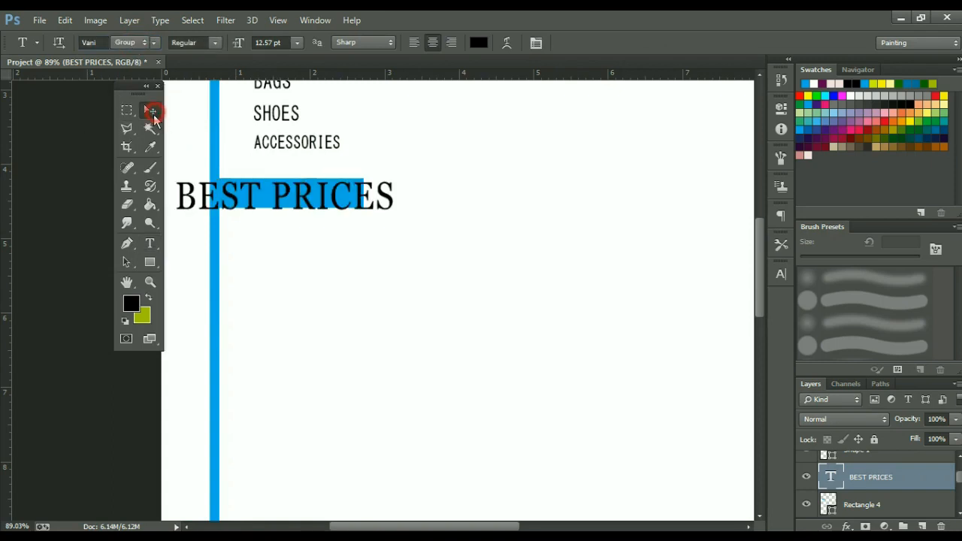
{"action": "key", "text": "ctrl+t"}
{"action": "left_click_drag", "start_coordinate": [396, 237], "coordinate": [342, 208]}
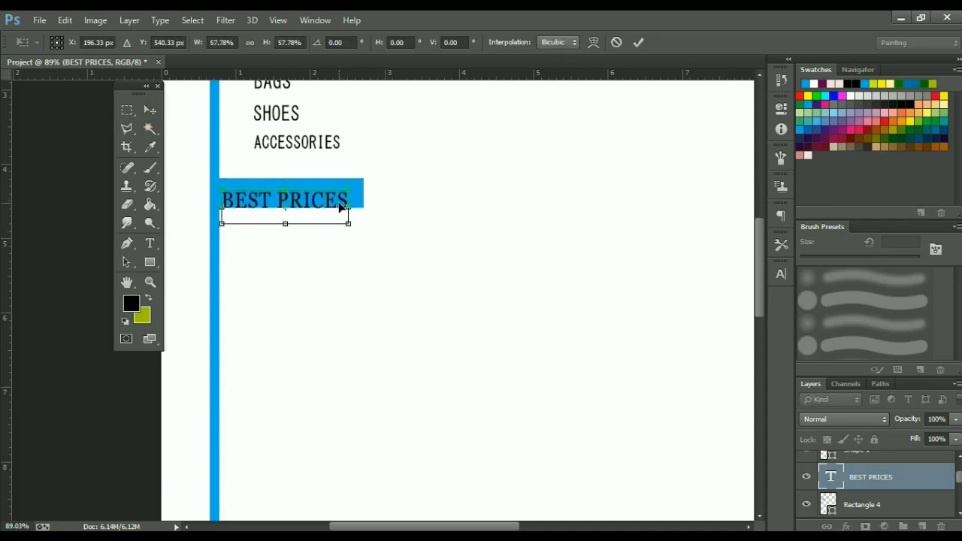
{"action": "key", "text": "Return"}
{"action": "key", "text": "Up"}
{"action": "key", "text": "Up"}
{"action": "key", "text": "Up"}
{"action": "key", "text": "Up"}
{"action": "key", "text": "Up"}
{"action": "key", "text": "Up"}
{"action": "key", "text": "Up"}
{"action": "key", "text": "Up"}
{"action": "key", "text": "Up"}
{"action": "key", "text": "Up"}
{"action": "key", "text": "Up"}
{"action": "key", "text": "Up"}
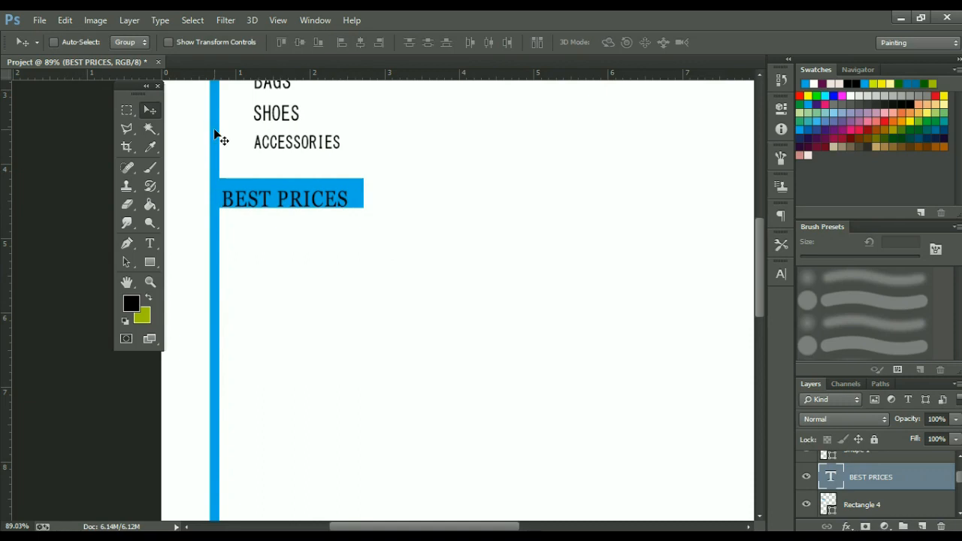
{"action": "key", "text": "Down"}
{"action": "key", "text": "Down"}
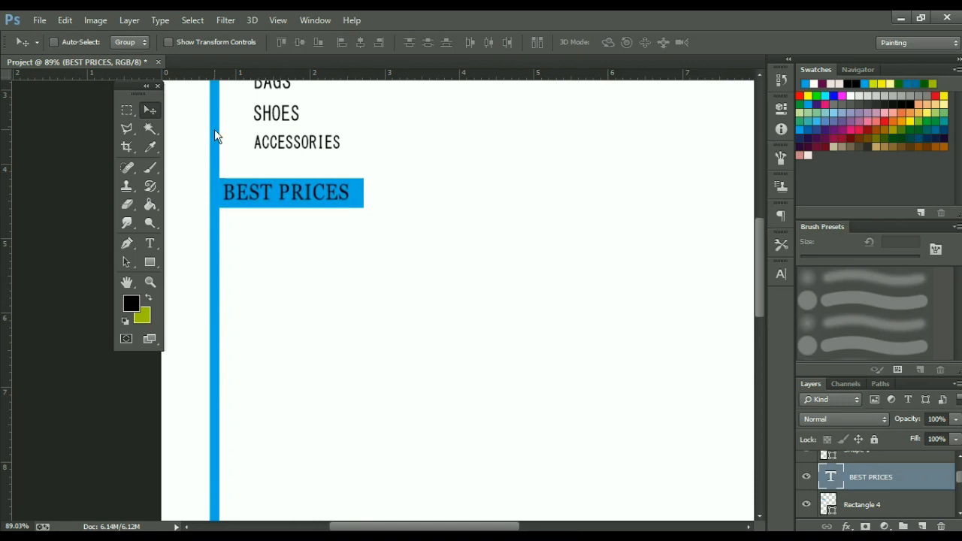
- Recolour the "BEST PRICES" text to white (ffffff) and nudge it slightly right inside the blue rectangle
{"action": "scroll", "coordinate": [267, 184], "scroll_direction": "down", "scroll_amount": 6}
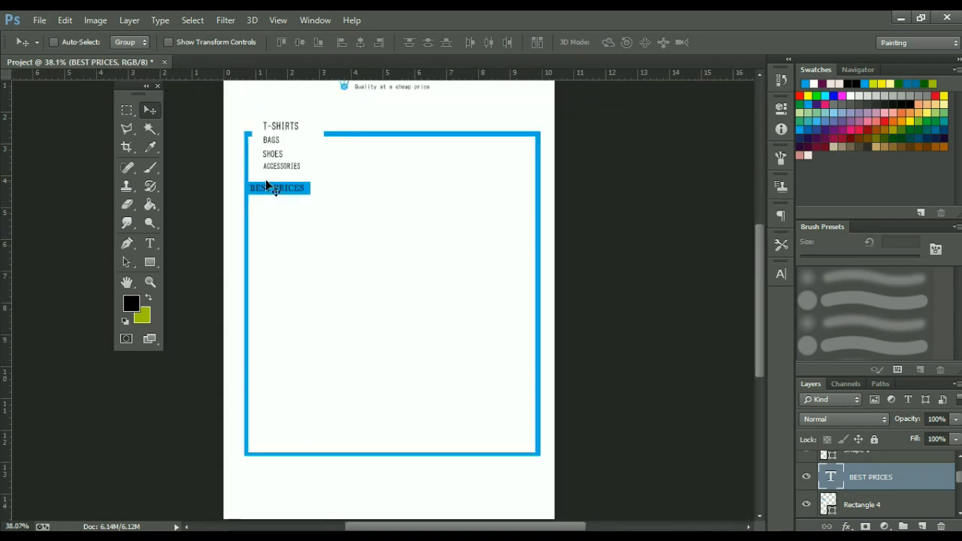
{"action": "key", "text": "t"}
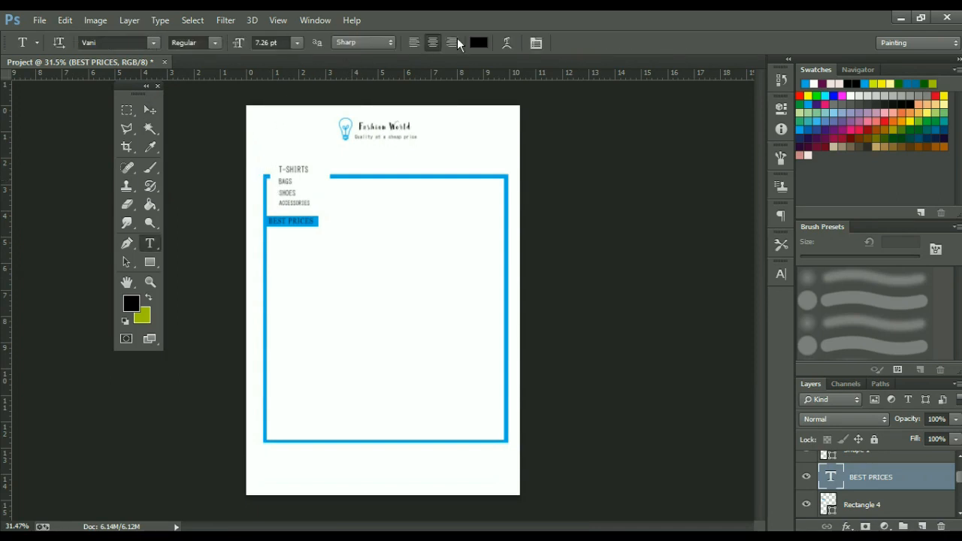
{"action": "left_click", "coordinate": [481, 43]}
{"action": "left_click_drag", "start_coordinate": [544, 257], "coordinate": [449, 95]}
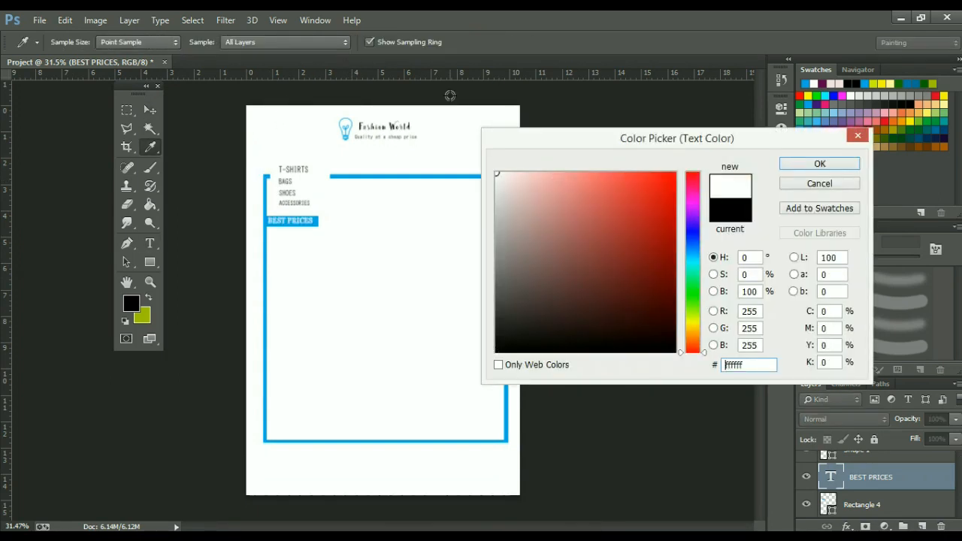
{"action": "left_click", "coordinate": [789, 162]}
{"action": "left_click", "coordinate": [150, 110]}
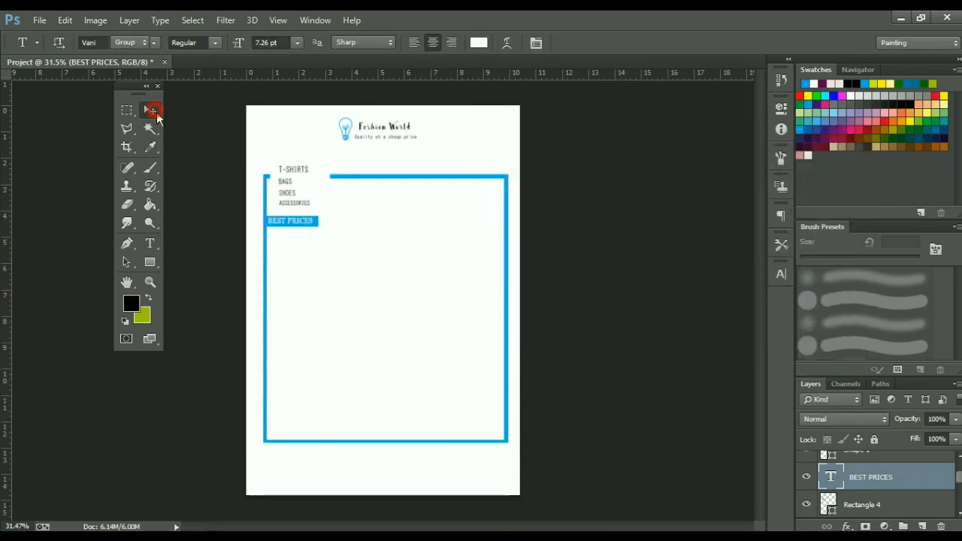
{"action": "scroll", "coordinate": [255, 200], "scroll_direction": "up", "scroll_amount": 3}
{"action": "key", "text": "Right"}
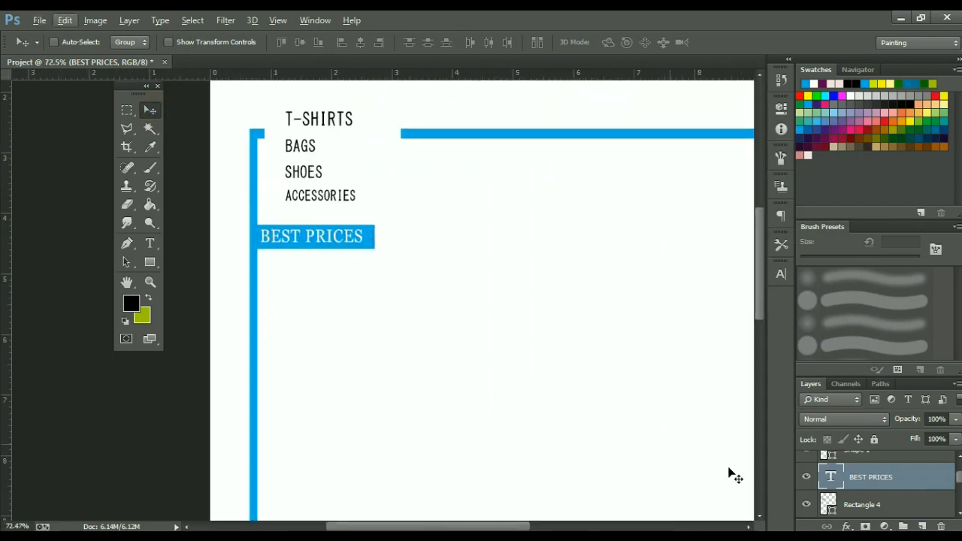
- Move the "BEST PRICES" text and its blue rectangle down together to widen the gap below "ACCESSORIES"
{"action": "left_click", "coordinate": [881, 505], "text": "shift"}
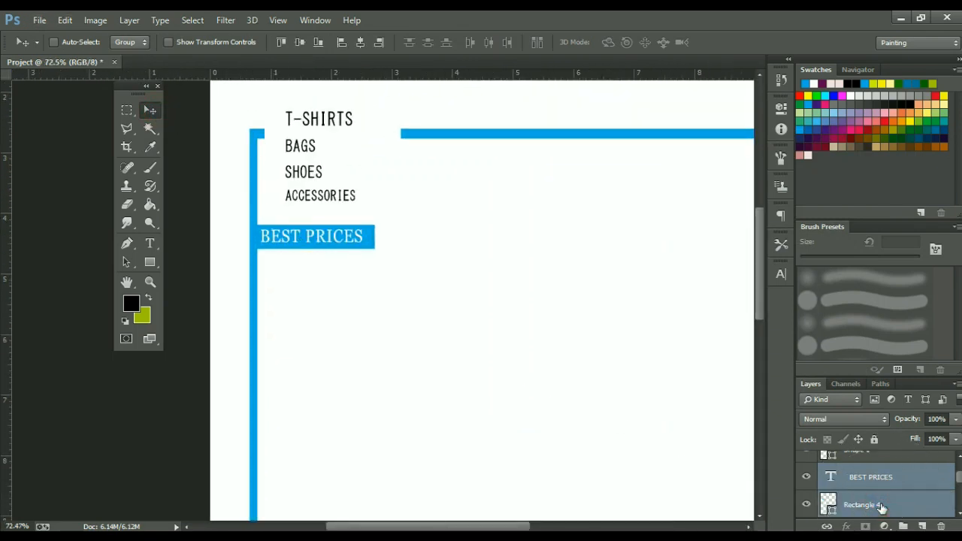
{"action": "key", "text": "Down"}
{"action": "key", "text": "Down"}
{"action": "key", "text": "Down"}
{"action": "key", "text": "Down"}
{"action": "key", "text": "Down"}
{"action": "key", "text": "Down"}
{"action": "key", "text": "Down"}
{"action": "key", "text": "Down"}
{"action": "key", "text": "Down"}
{"action": "key", "text": "Down"}
{"action": "key", "text": "Down"}
{"action": "key", "text": "Down"}
{"action": "key", "text": "Down"}
{"action": "key", "text": "Down"}
{"action": "key", "text": "Down"}
{"action": "key", "text": "Down"}
{"action": "key", "text": "Down"}
{"action": "key", "text": "Down"}
{"action": "key", "text": "Down"}
{"action": "key", "text": "Down"}
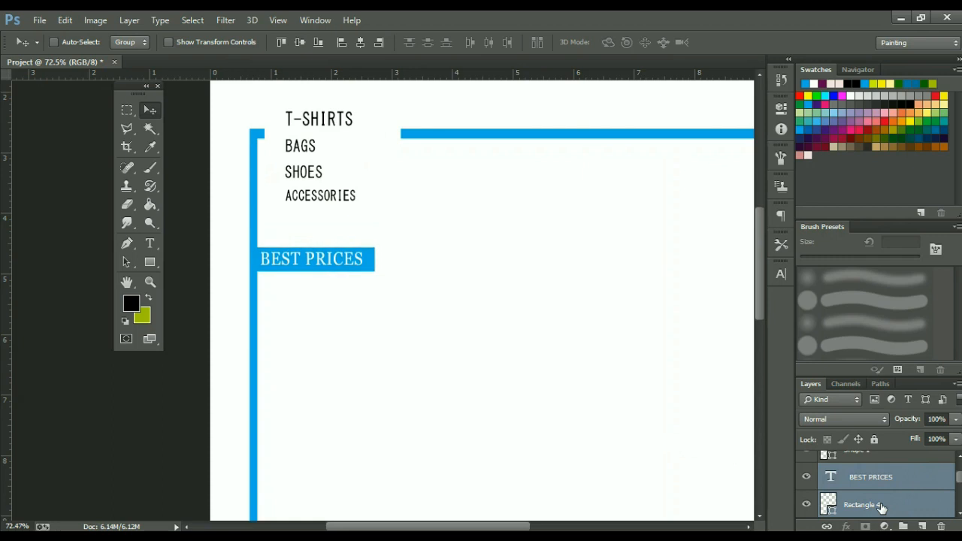
{"action": "key", "text": "Down"}
{"action": "key", "text": "Down"}
{"action": "key", "text": "Down"}
{"action": "key", "text": "Down"}
{"action": "key", "text": "Down"}
{"action": "key", "text": "Down"}
{"action": "key", "text": "Down"}
{"action": "key", "text": "Down"}
{"action": "key", "text": "Down"}
{"action": "key", "text": "Down"}
{"action": "key", "text": "Down"}
{"action": "key", "text": "Down"}
{"action": "key", "text": "Down"}
{"action": "key", "text": "Down"}
{"action": "key", "text": "Down"}
{"action": "key", "text": "Down"}
{"action": "key", "text": "Down"}
{"action": "key", "text": "Down"}
- Move the four category labels down together until "T-SHIRTS" sits level with the blue frame's top edge
{"action": "scroll", "coordinate": [882, 506], "scroll_direction": "up", "scroll_amount": 2}
{"action": "left_click", "coordinate": [883, 506]}
{"action": "left_click", "coordinate": [806, 504]}
{"action": "left_click", "coordinate": [806, 504]}
{"action": "scroll", "coordinate": [807, 488], "scroll_direction": "down", "scroll_amount": 3}
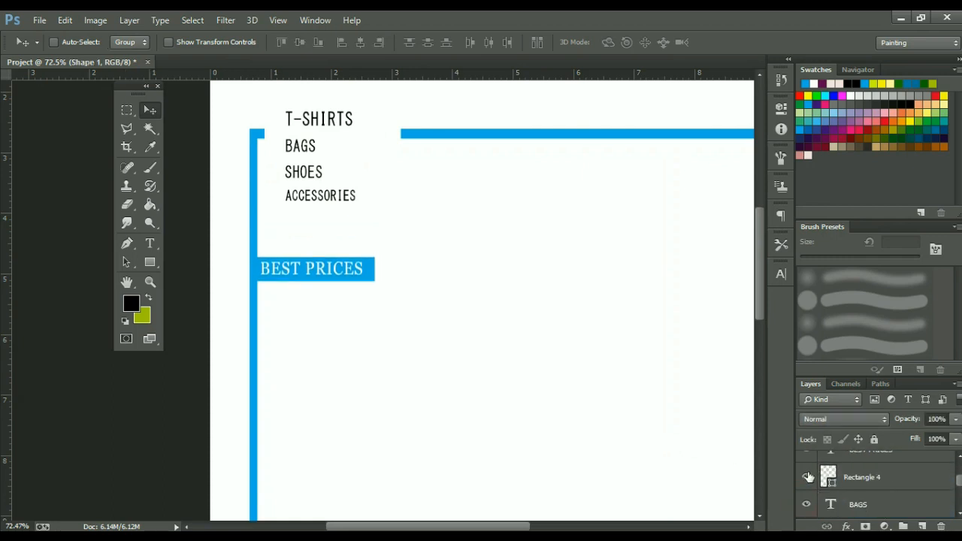
{"action": "double_click", "coordinate": [808, 478]}
{"action": "scroll", "coordinate": [808, 479], "scroll_direction": "down", "scroll_amount": 4}
{"action": "double_click", "coordinate": [808, 479]}
{"action": "left_click", "coordinate": [887, 479]}
{"action": "scroll", "coordinate": [895, 479], "scroll_direction": "up", "scroll_amount": 4}
{"action": "left_click", "coordinate": [895, 479], "text": "shift"}
{"action": "key", "text": "shift+Down"}
{"action": "key", "text": "shift+Down"}
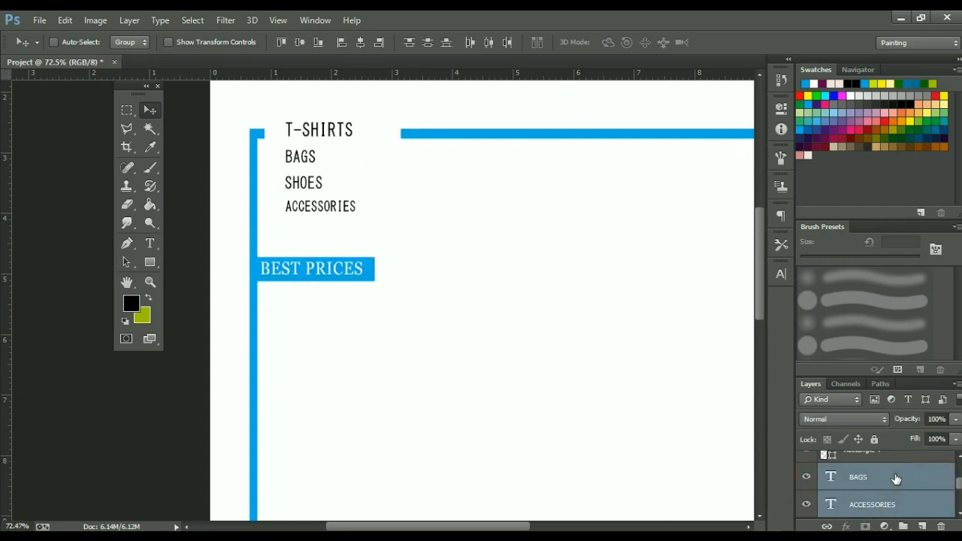
{"action": "key", "text": "shift+Down"}
{"action": "key", "text": "shift+Down"}
{"action": "key", "text": "Up"}
{"action": "key", "text": "Up"}
{"action": "key", "text": "Up"}
{"action": "key", "text": "Up"}
{"action": "key", "text": "Up"}
- Shorten the blue frame by raising its bottom edge, leaving a white area at the foot of the page
{"action": "scroll", "coordinate": [325, 347], "scroll_direction": "down", "scroll_amount": 9}
{"action": "scroll", "coordinate": [894, 505], "scroll_direction": "down", "scroll_amount": 3}
{"action": "left_click", "coordinate": [880, 477]}
{"action": "left_click", "coordinate": [808, 476]}
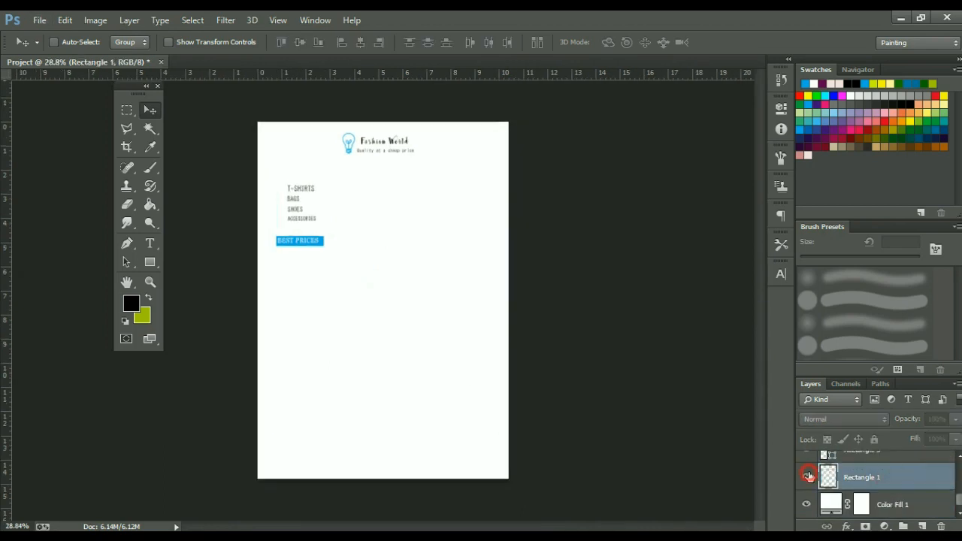
{"action": "left_click", "coordinate": [808, 476]}
{"action": "key", "text": "ctrl+t"}
{"action": "left_click_drag", "start_coordinate": [384, 441], "coordinate": [380, 381]}
{"action": "key", "text": "Return"}
- Draw a thin horizontal blue rectangle about 553 × 8 px below the frame's top edge, ending at its right side
{"action": "scroll", "coordinate": [303, 279], "scroll_direction": "down", "scroll_amount": 5}
{"action": "scroll", "coordinate": [299, 264], "scroll_direction": "up", "scroll_amount": 7}
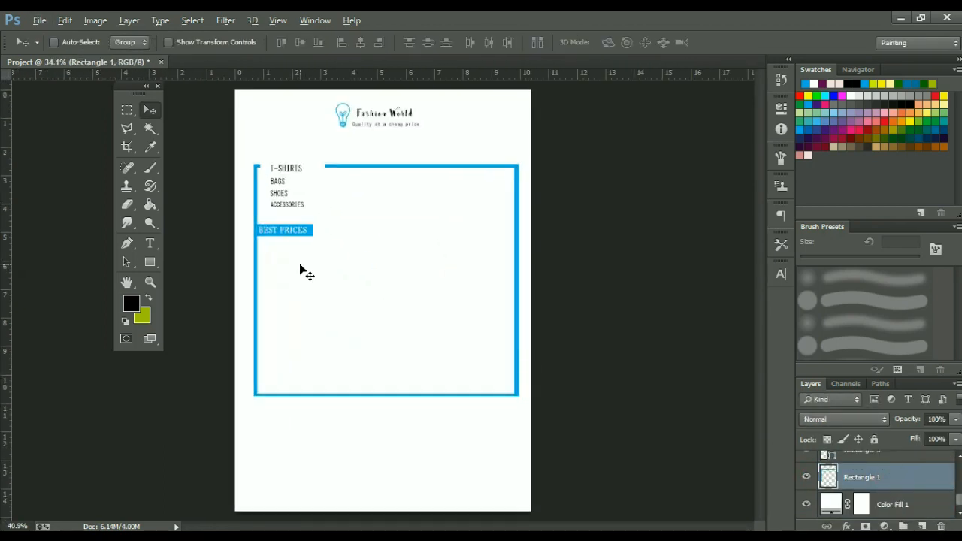
{"action": "scroll", "coordinate": [299, 266], "scroll_direction": "up", "scroll_amount": 1}
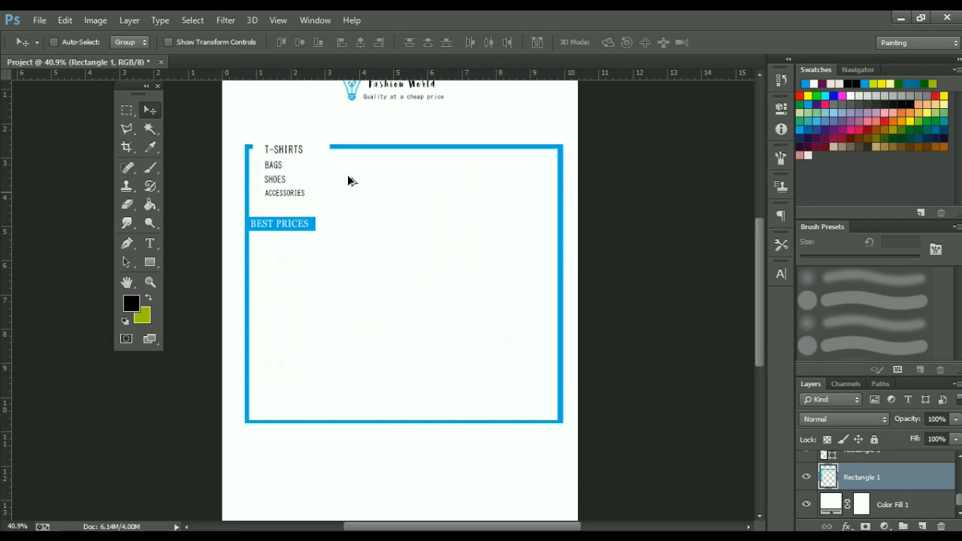
{"action": "scroll", "coordinate": [353, 172], "scroll_direction": "down", "scroll_amount": 1}
{"action": "scroll", "coordinate": [418, 130], "scroll_direction": "up", "scroll_amount": 4}
{"action": "scroll", "coordinate": [402, 173], "scroll_direction": "up", "scroll_amount": 2}
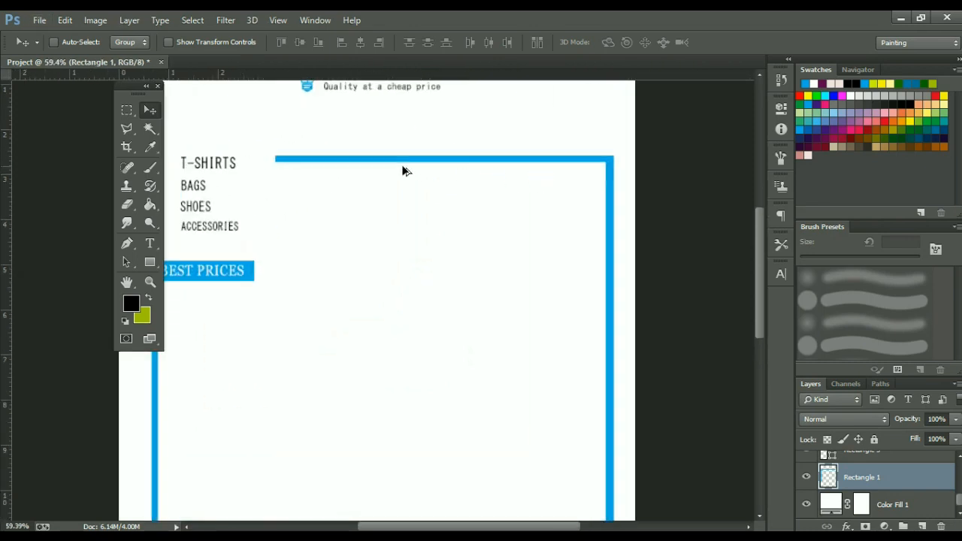
{"action": "scroll", "coordinate": [402, 175], "scroll_direction": "down", "scroll_amount": 1}
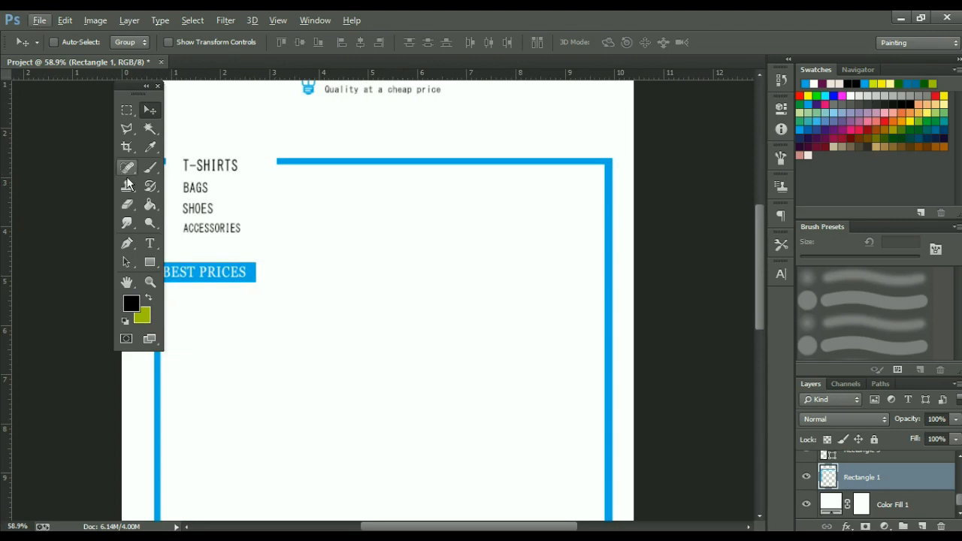
{"action": "left_click", "coordinate": [150, 262]}
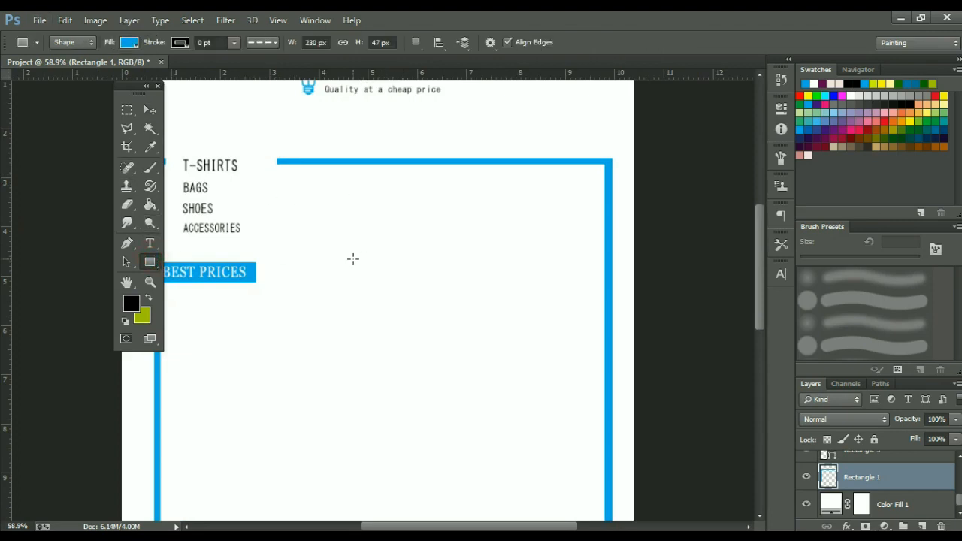
{"action": "left_click_drag", "start_coordinate": [376, 234], "coordinate": [606, 234]}
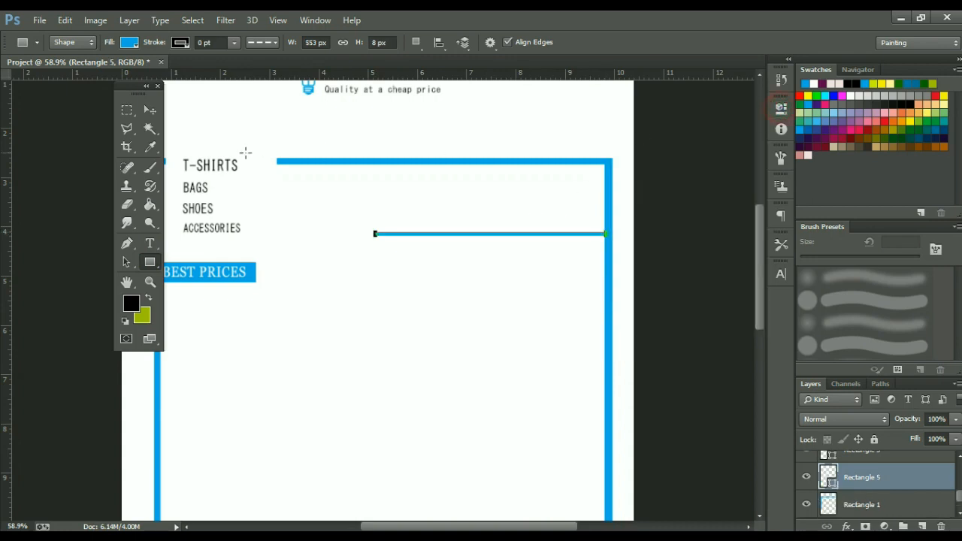
- Start a new text line just above the left end of the thin blue line
{"action": "left_click", "coordinate": [153, 110]}
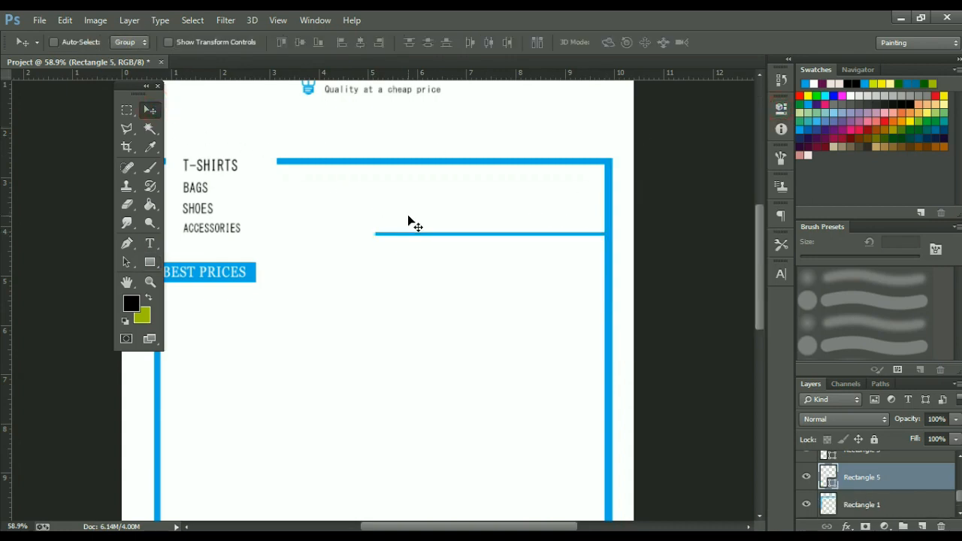
{"action": "key", "text": "t"}
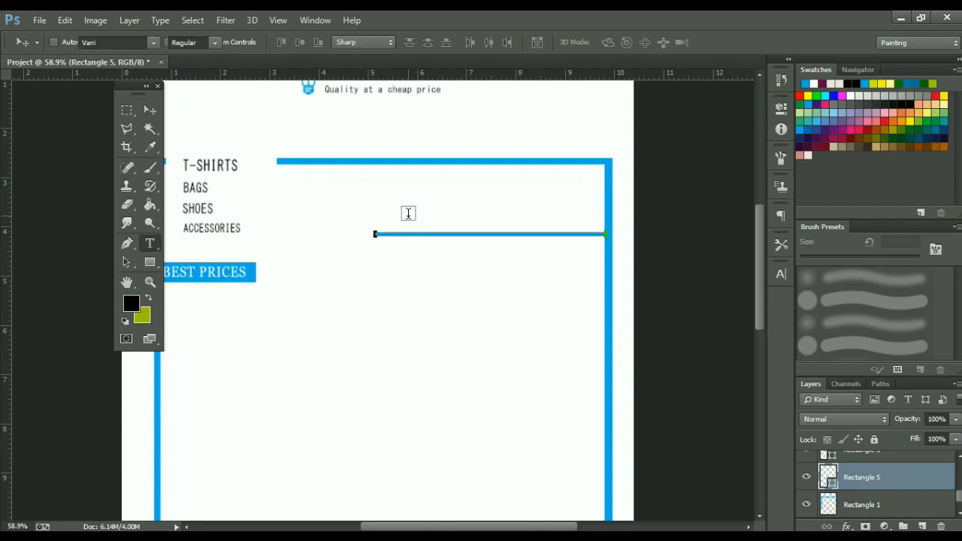
{"action": "left_click", "coordinate": [380, 201]}
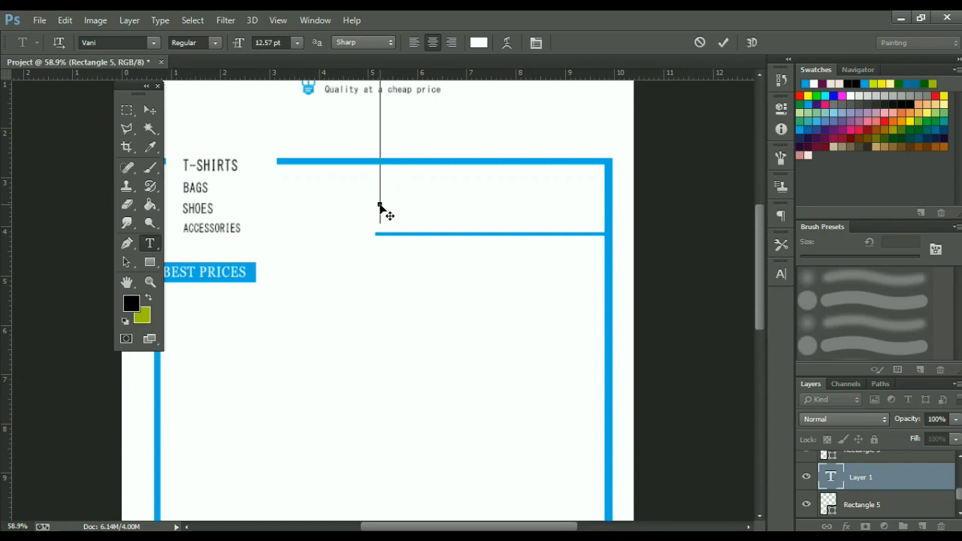
{"action": "key", "text": "ctrl+v"}
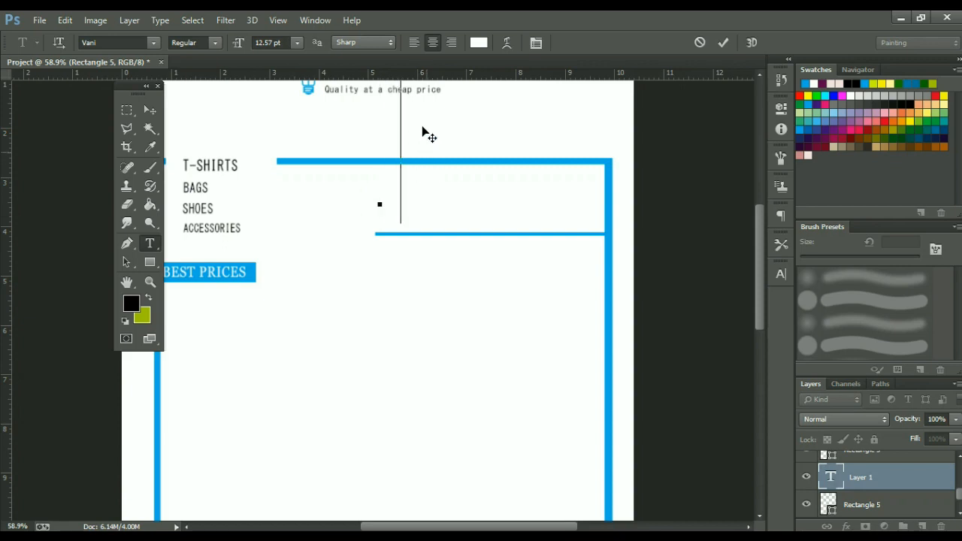
{"action": "left_click_drag", "start_coordinate": [422, 127], "coordinate": [429, 296]}
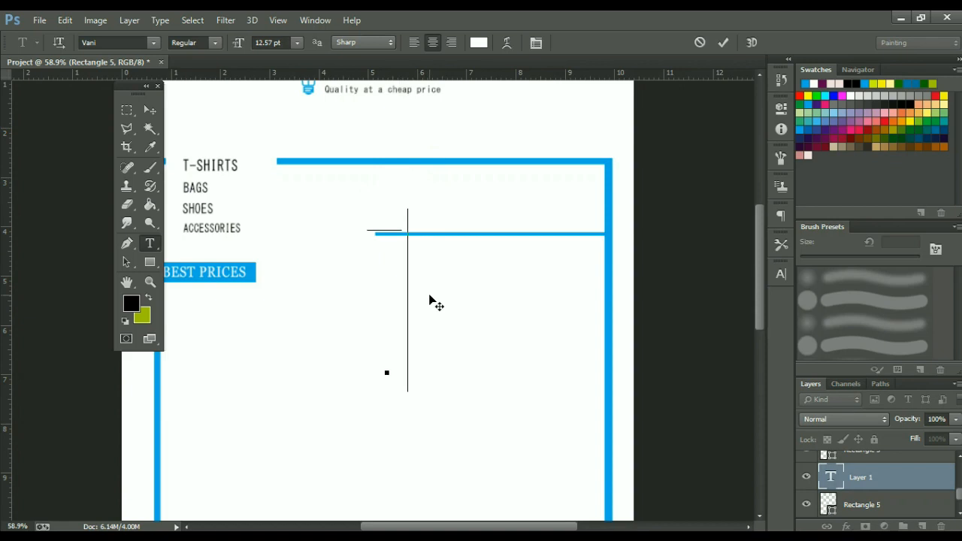
{"action": "left_click", "coordinate": [479, 42]}
{"action": "left_click_drag", "start_coordinate": [496, 174], "coordinate": [458, 443]}
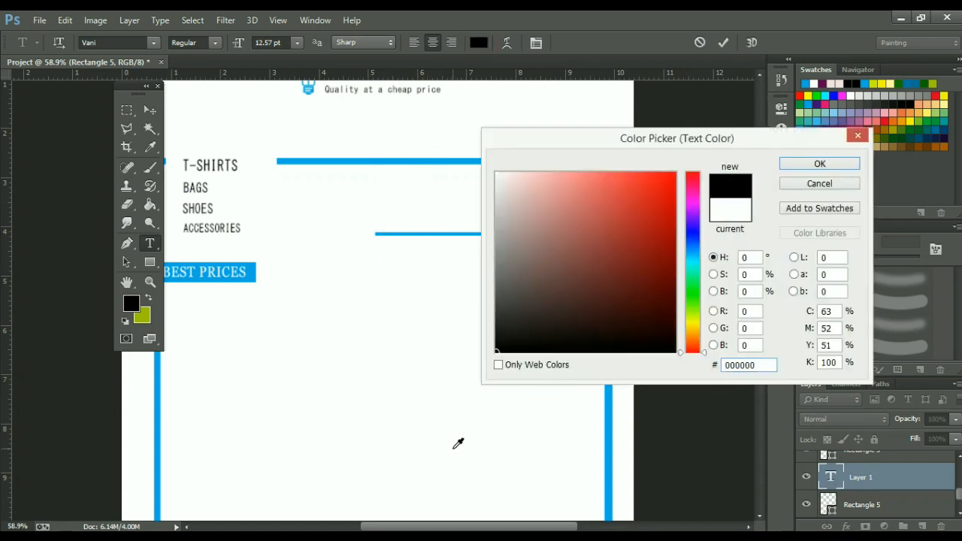
{"action": "key", "text": "Escape"}
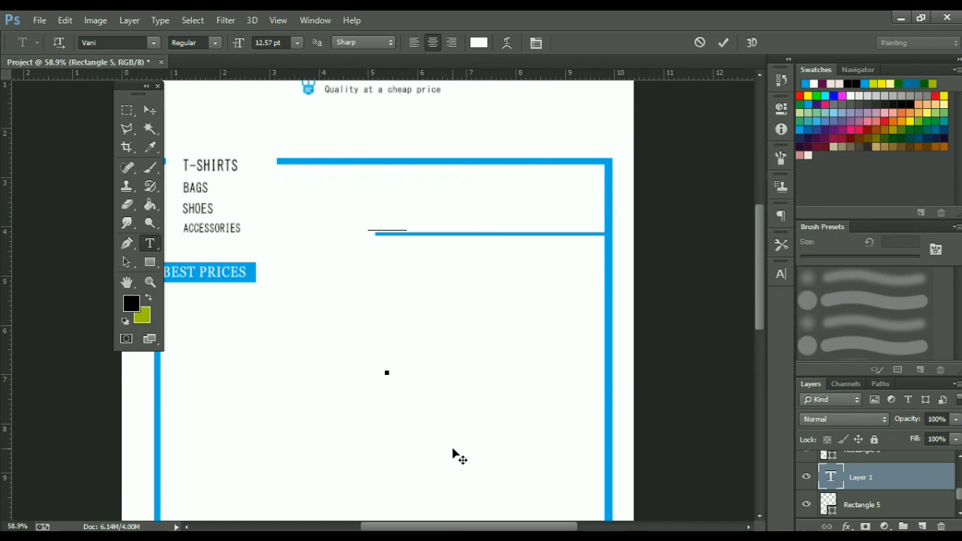
- Clear the stray characters from the new text line and set its text colour to black (000000)
{"action": "key", "text": "BackSpace"}
{"action": "key", "text": "BackSpace"}
{"action": "key", "text": "BackSpace"}
{"action": "left_click", "coordinate": [478, 42]}
{"action": "mouse_move", "coordinate": [525, 248]}
{"action": "left_mouse_down"}
{"action": "mouse_move", "coordinate": [516, 315]}
{"action": "mouse_move", "coordinate": [489, 365]}
{"action": "left_mouse_up"}
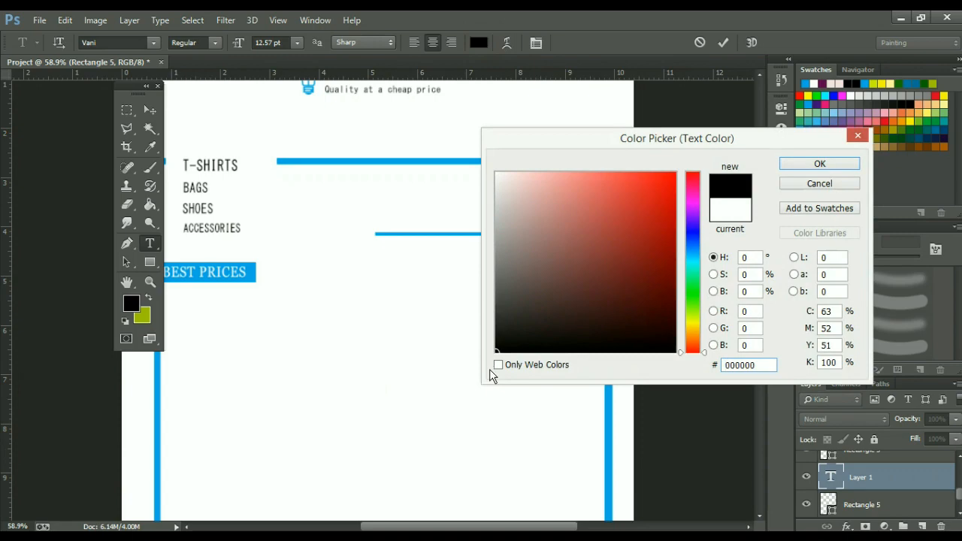
{"action": "key", "text": "Return"}
- Enter "Dress in Style" as the heading text
{"action": "type", "text": "Dres"}
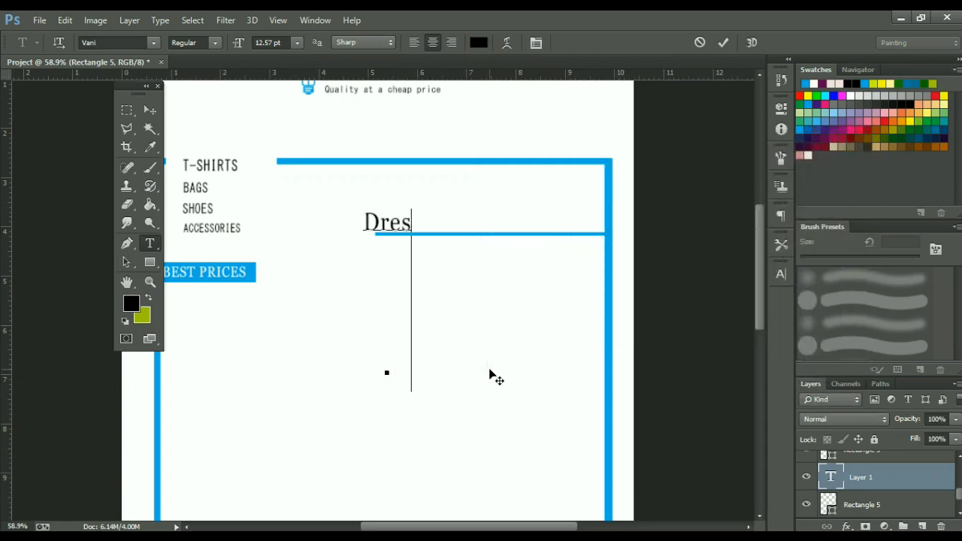
{"action": "type", "text": " in "}
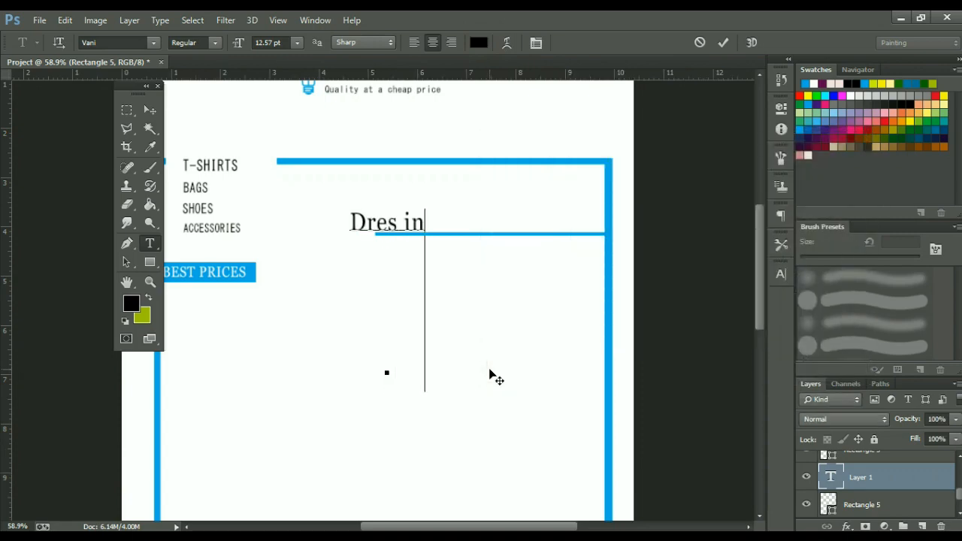
{"action": "type", "text": "Sty"}
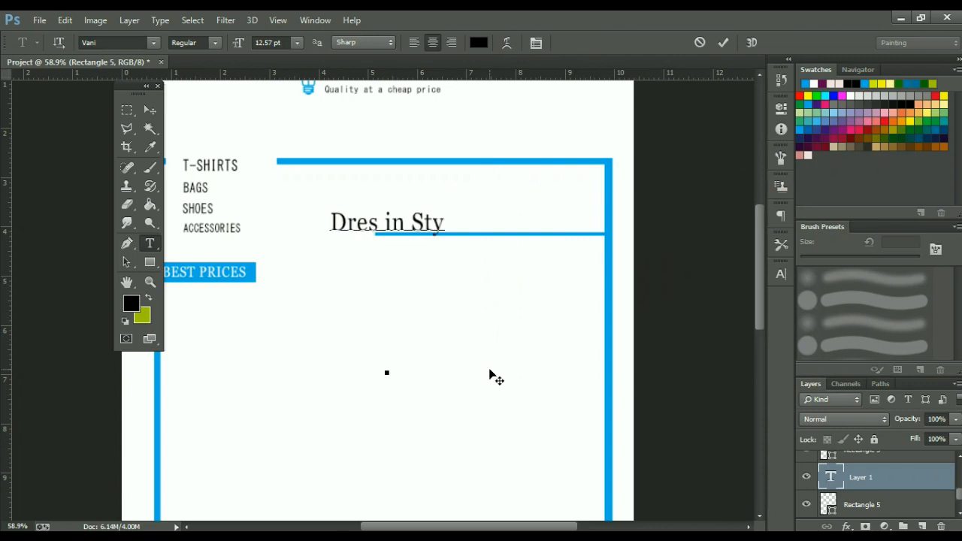
{"action": "type", "text": "le"}
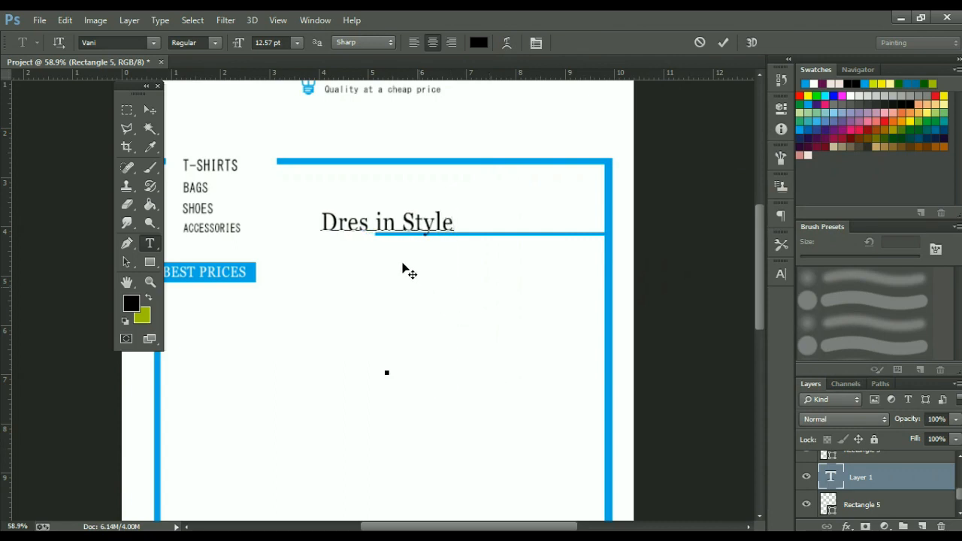
{"action": "left_click", "coordinate": [369, 221]}
{"action": "type", "text": "s"}
{"action": "left_click", "coordinate": [149, 110]}
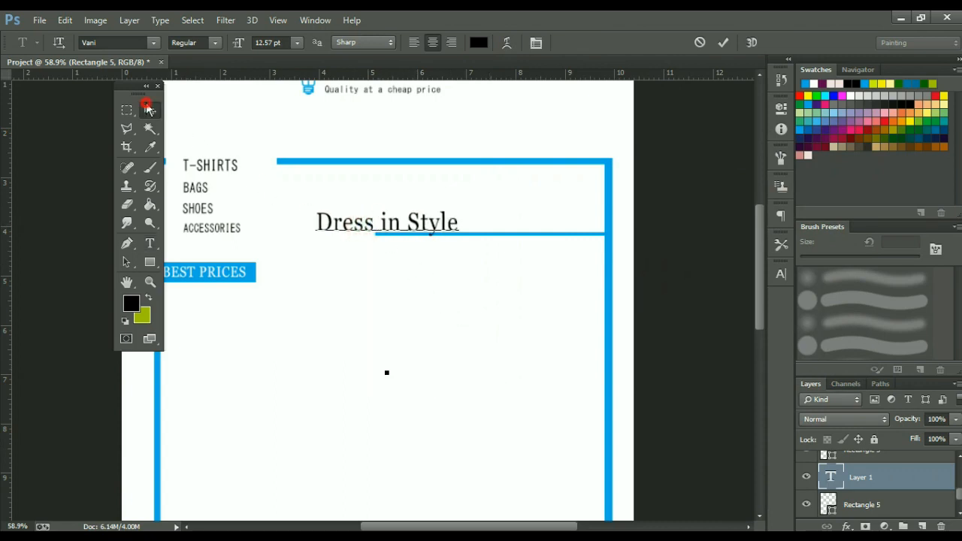
- Move the "Dress in Style" heading onto the thin blue line and scale it to 144.09%
{"action": "left_click_drag", "start_coordinate": [357, 221], "coordinate": [453, 223]}
{"action": "key", "text": "ctrl+t"}
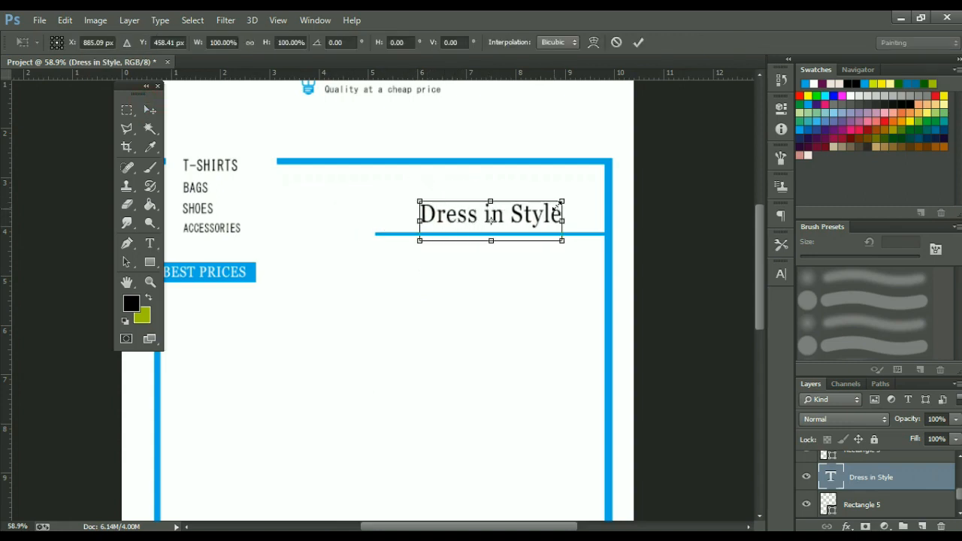
{"action": "left_click_drag", "start_coordinate": [560, 200], "coordinate": [595, 189]}
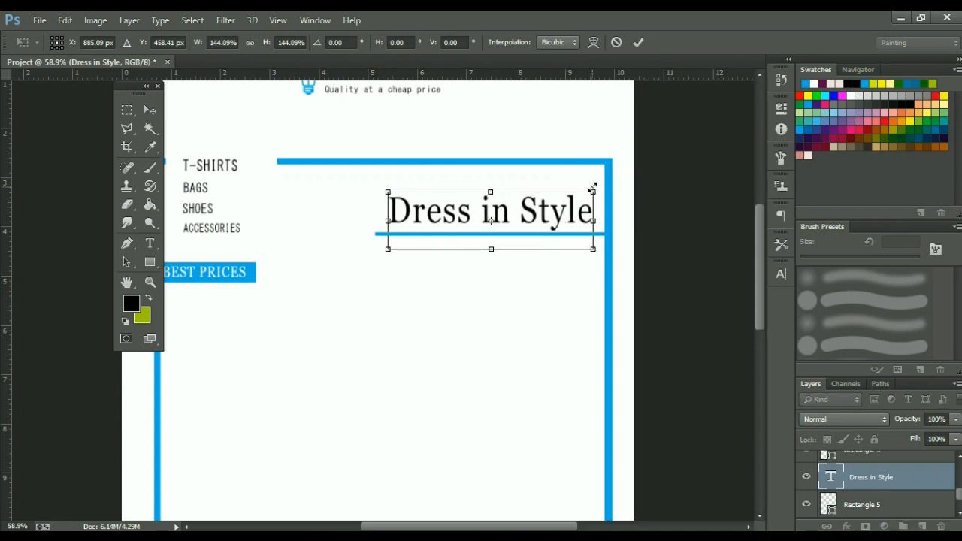
{"action": "key", "text": "Return"}
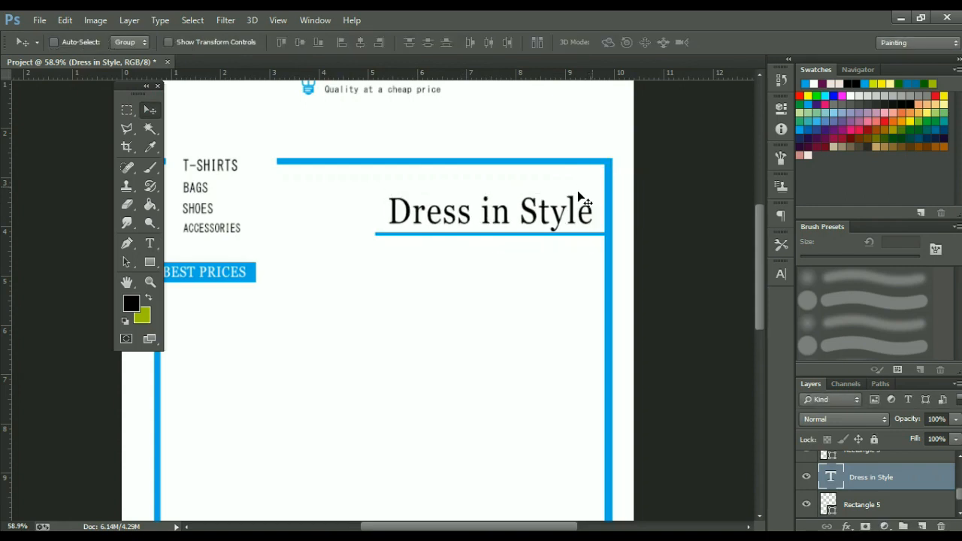
- Bring the knitwear photo and the photo of the man in a white T-shirt into the page from image files
{"action": "scroll", "coordinate": [456, 208], "scroll_direction": "down", "scroll_amount": 3}
{"action": "scroll", "coordinate": [397, 257], "scroll_direction": "up", "scroll_amount": 2}
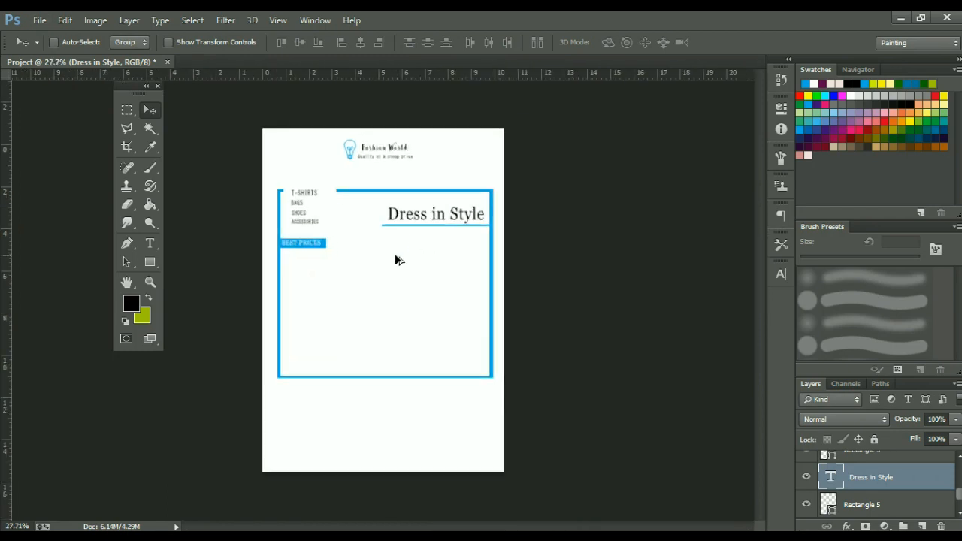
{"action": "scroll", "coordinate": [395, 257], "scroll_direction": "up", "scroll_amount": 1}
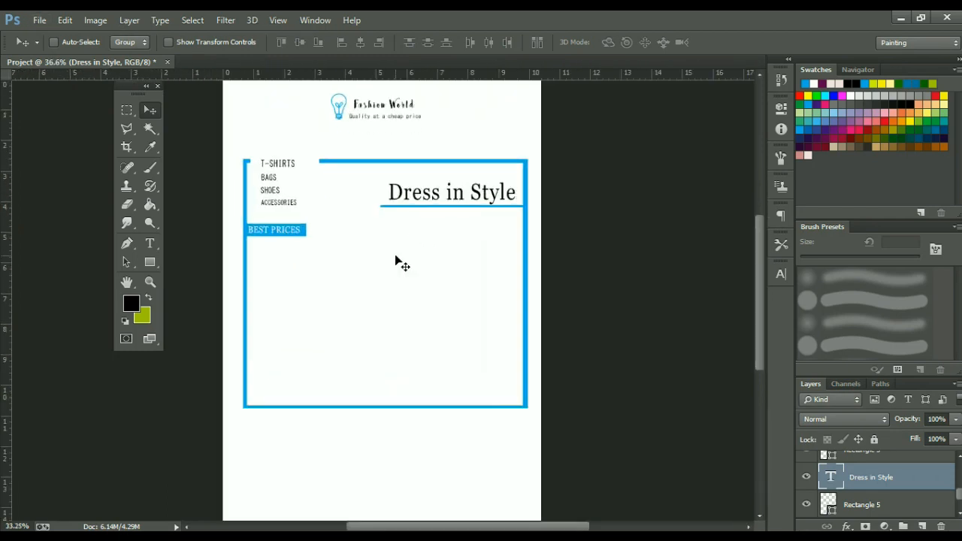
{"action": "scroll", "coordinate": [395, 257], "scroll_direction": "down", "scroll_amount": 1}
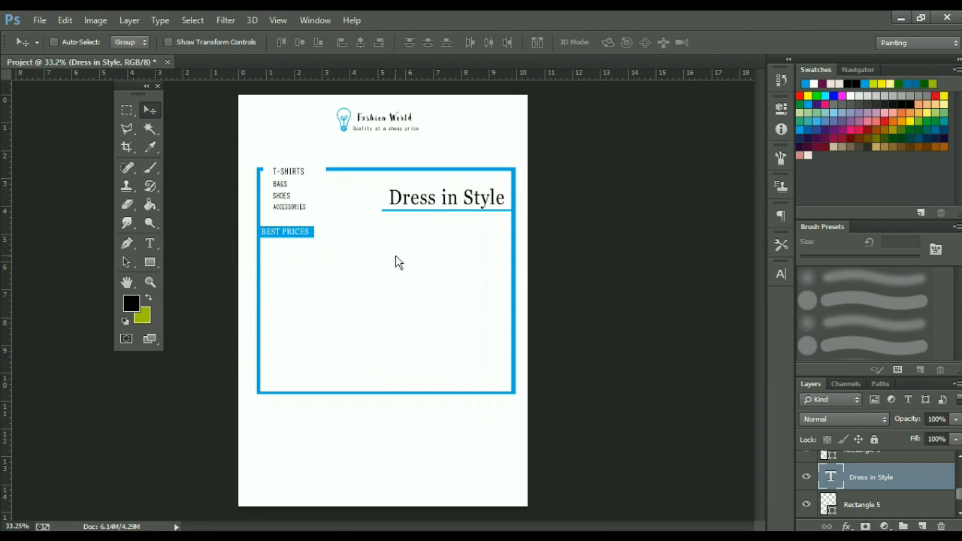
{"action": "key", "text": "ctrl+o"}
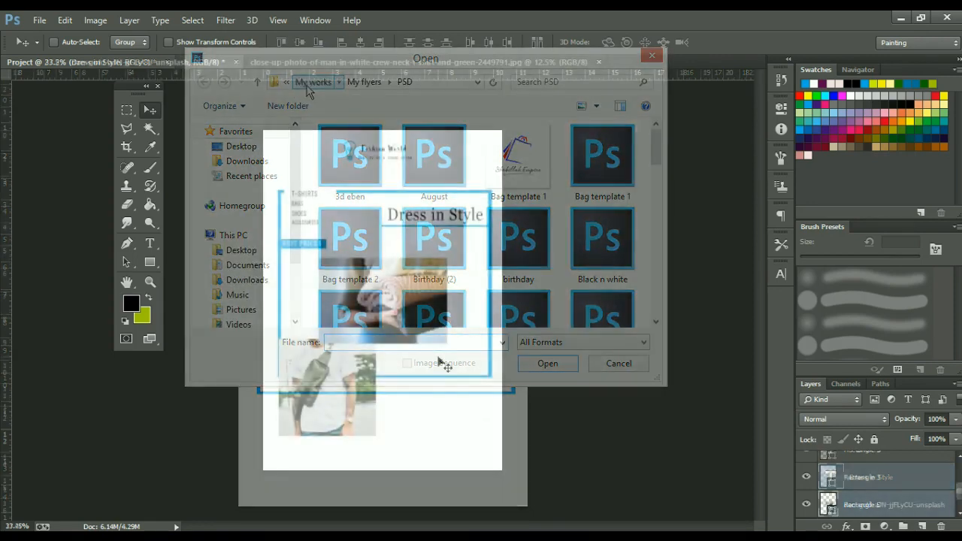
- Move the knitwear photo up against the thin blue line, aligned with the frame's right edge
{"action": "scroll", "coordinate": [445, 366], "scroll_direction": "up", "scroll_amount": 4}
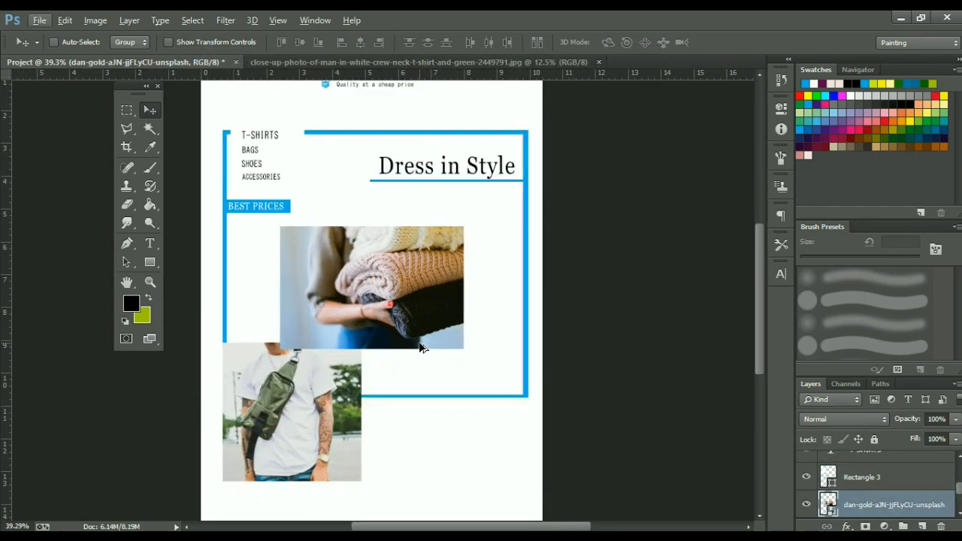
{"action": "left_click_drag", "start_coordinate": [390, 307], "coordinate": [467, 256]}
{"action": "key", "text": "Up"}
{"action": "key", "text": "Up"}
{"action": "key", "text": "Up"}
{"action": "key", "text": "Up"}
{"action": "key", "text": "Up"}
{"action": "key", "text": "Up"}
{"action": "key", "text": "Up"}
{"action": "key", "text": "Up"}
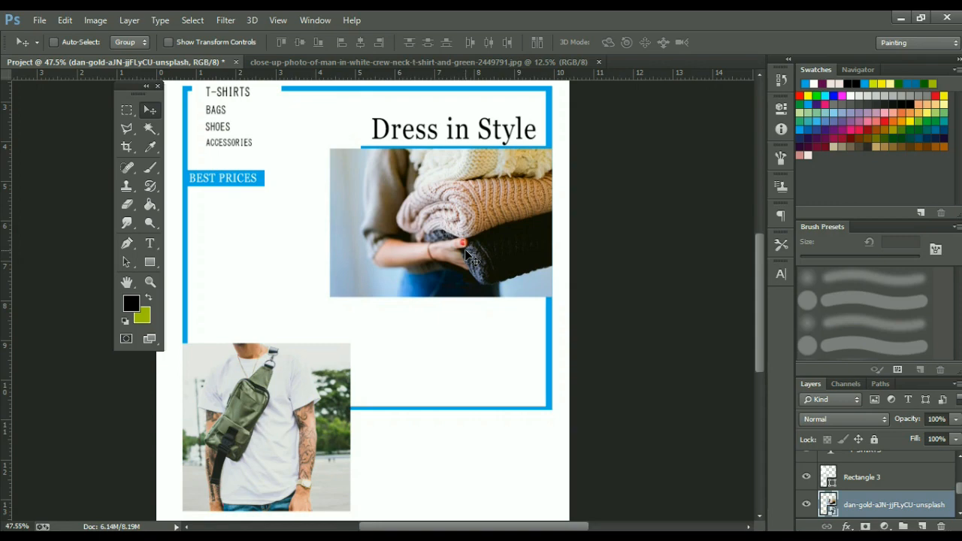
- Restack the knitwear photo's layer, trying it behind the frame and the white fill, and place it above the Rectangle 1 frame layer
{"action": "key", "text": "ctrl+bracketleft"}
{"action": "key", "text": "ctrl+bracketleft"}
{"action": "key", "text": "ctrl+bracketleft"}
{"action": "key", "text": "ctrl+bracketleft"}
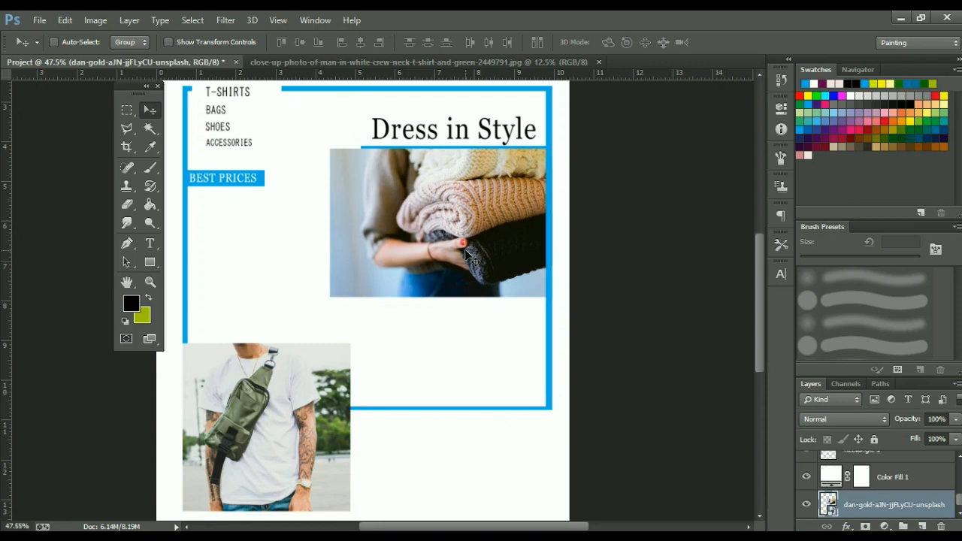
{"action": "key", "text": "ctrl+bracketright"}
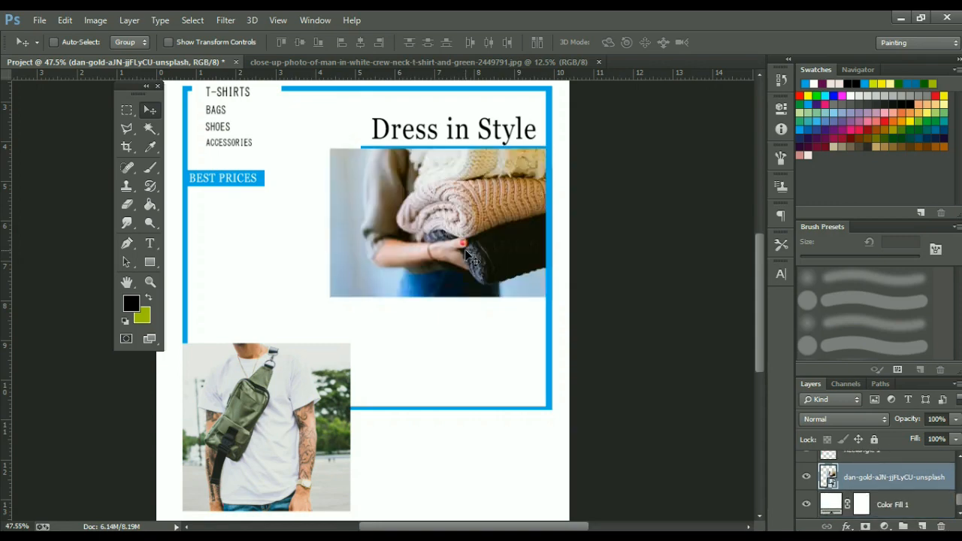
{"action": "key", "text": "ctrl+bracketleft"}
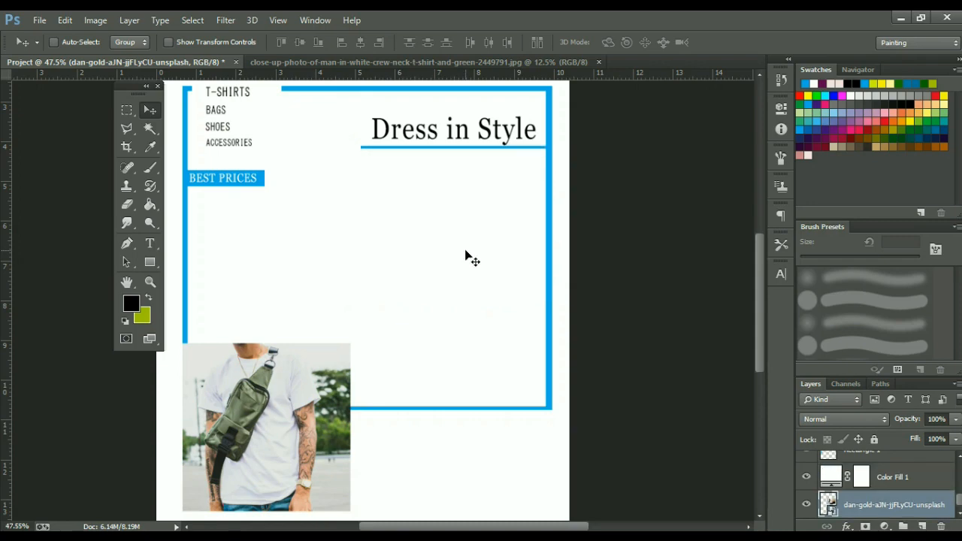
{"action": "key", "text": "ctrl+bracketright"}
{"action": "key", "text": "ctrl+bracketright"}
{"action": "key", "text": "ctrl+bracketright"}
{"action": "key", "text": "ctrl+bracketright"}
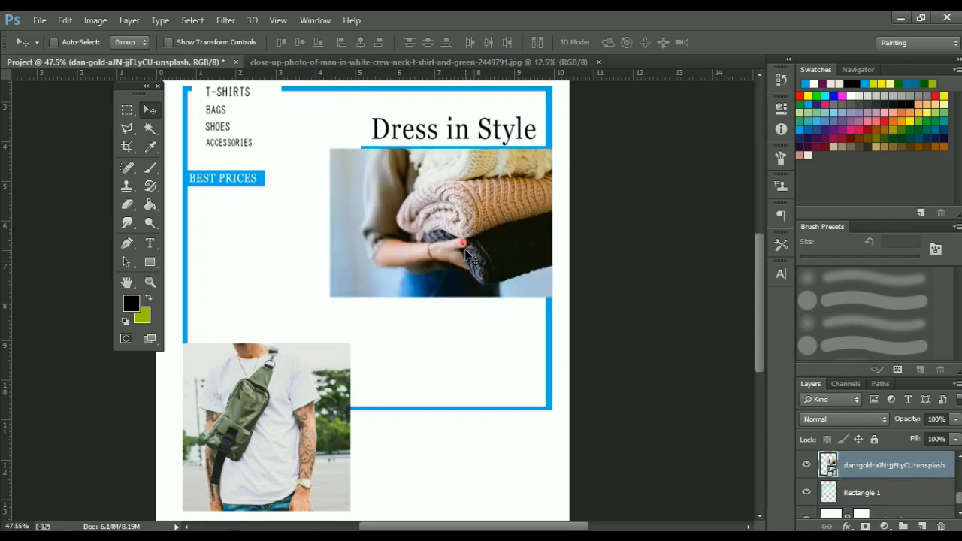
- Send the knitwear photo's layer back behind the Rectangle 1 frame layer so the blue border overlaps its edge
{"action": "key", "text": "ctrl+bracketleft"}
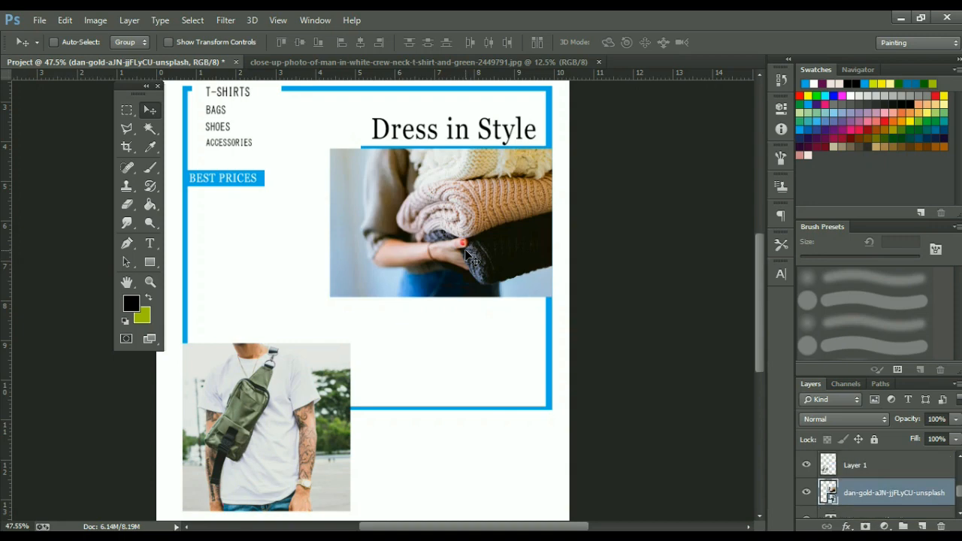
{"action": "key", "text": "ctrl+bracketleft"}
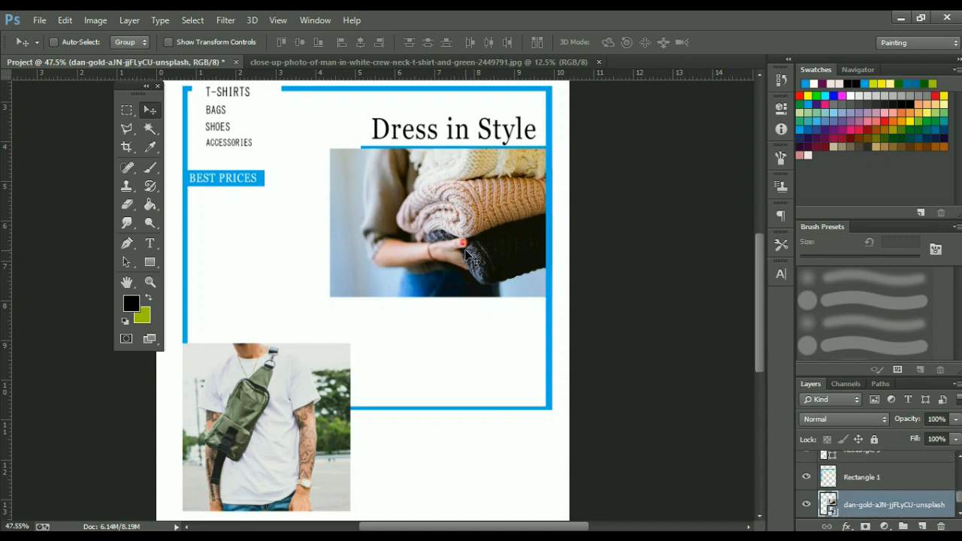
{"action": "scroll", "coordinate": [213, 220], "scroll_direction": "down", "scroll_amount": 2}
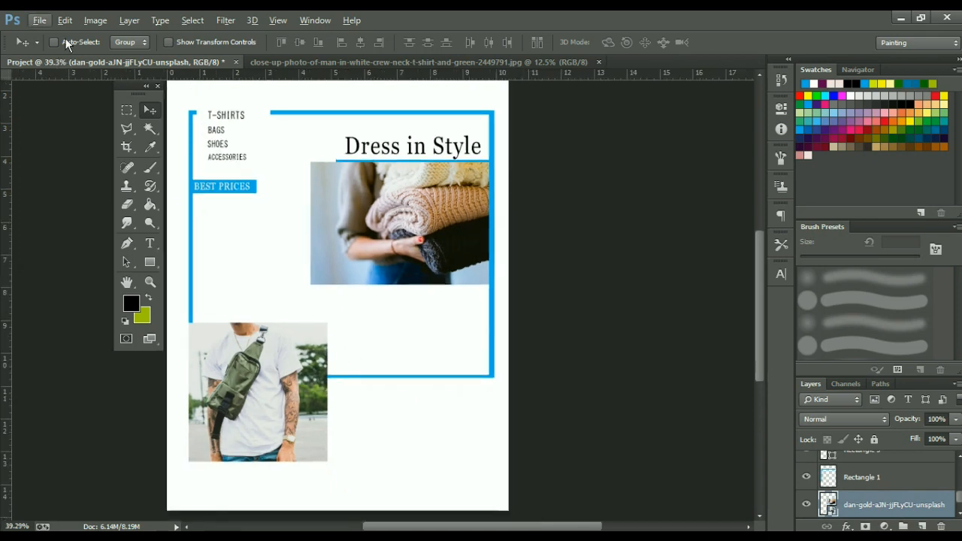
- Move the photo of the man in the white T-shirt directly below the "BEST PRICES" banner and send its layer behind the Rectangle 1 frame
{"action": "left_click", "coordinate": [272, 414]}
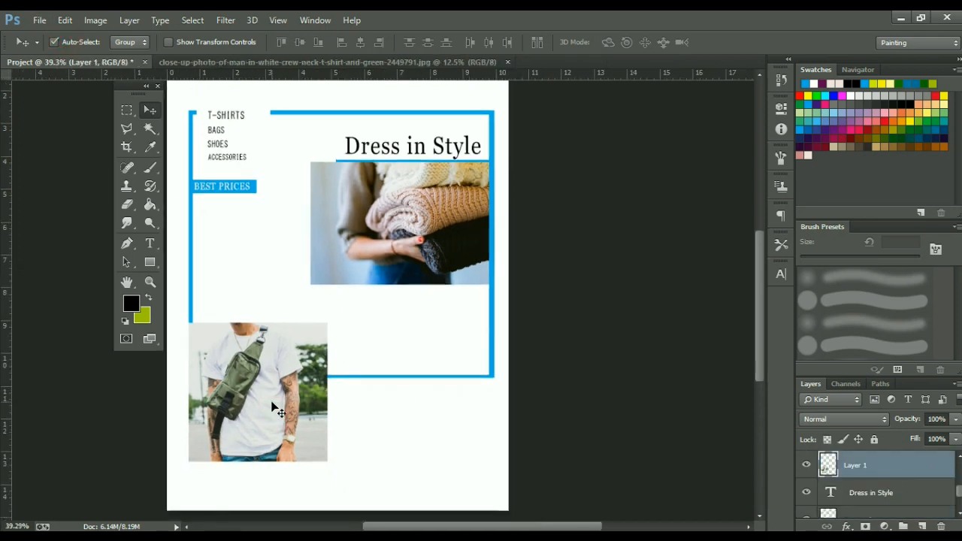
{"action": "left_click_drag", "start_coordinate": [275, 390], "coordinate": [369, 299]}
{"action": "scroll", "coordinate": [270, 277], "scroll_direction": "up", "scroll_amount": 3}
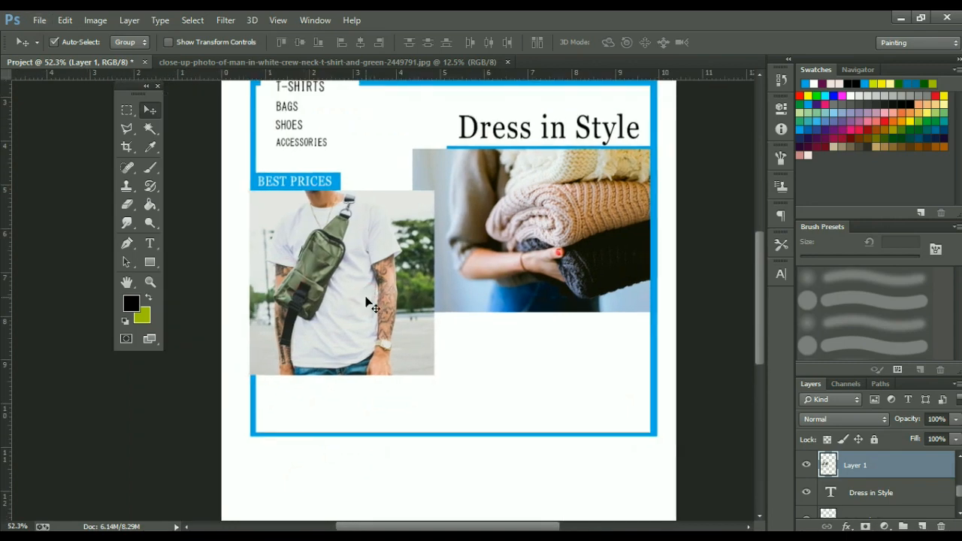
{"action": "key", "text": "ctrl+bracketleft"}
{"action": "key", "text": "ctrl+bracketleft"}
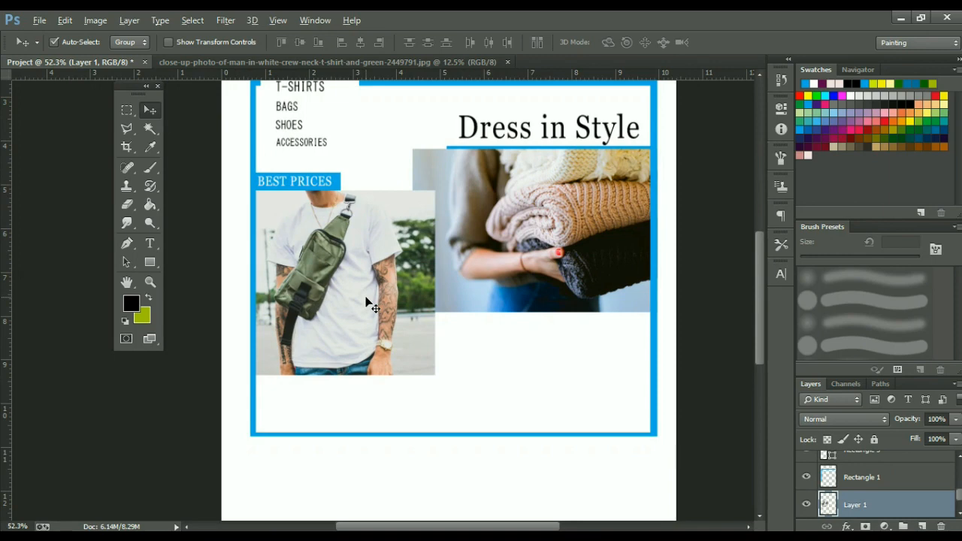
{"action": "scroll", "coordinate": [367, 300], "scroll_direction": "down", "scroll_amount": 2}
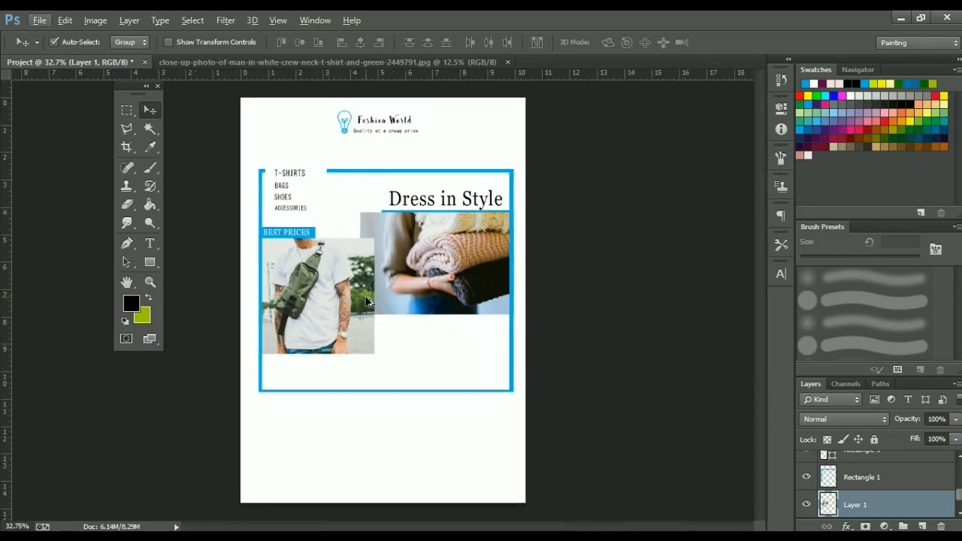
{"action": "scroll", "coordinate": [325, 299], "scroll_direction": "down", "scroll_amount": 1}
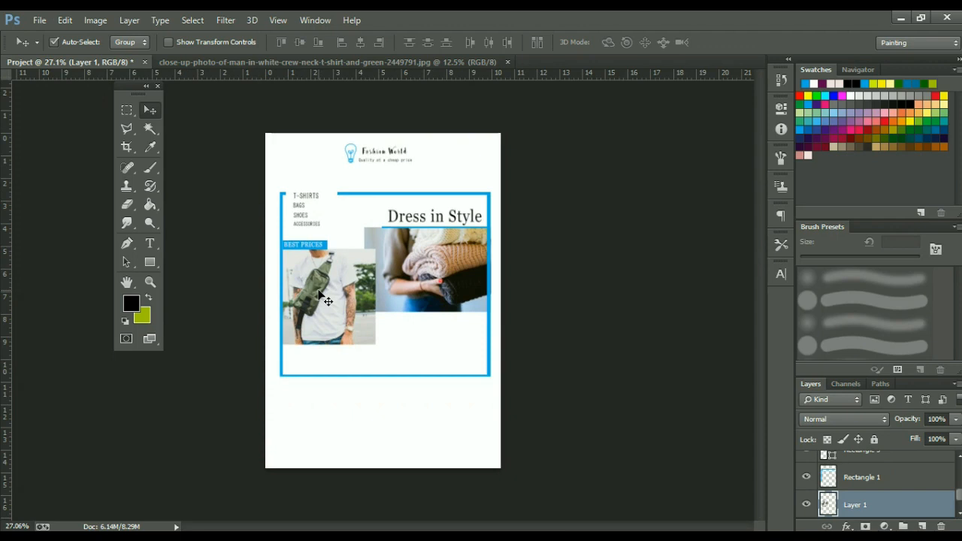
- Set the Rectangle tool's stroke to none for the shape going under the knitwear photo
{"action": "scroll", "coordinate": [316, 294], "scroll_direction": "up", "scroll_amount": 2}
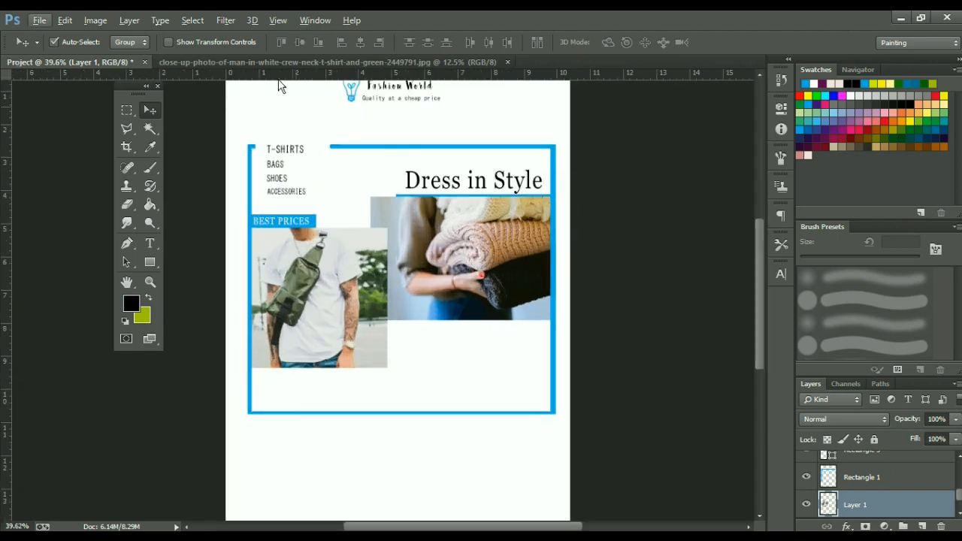
{"action": "scroll", "coordinate": [236, 243], "scroll_direction": "up", "scroll_amount": 1}
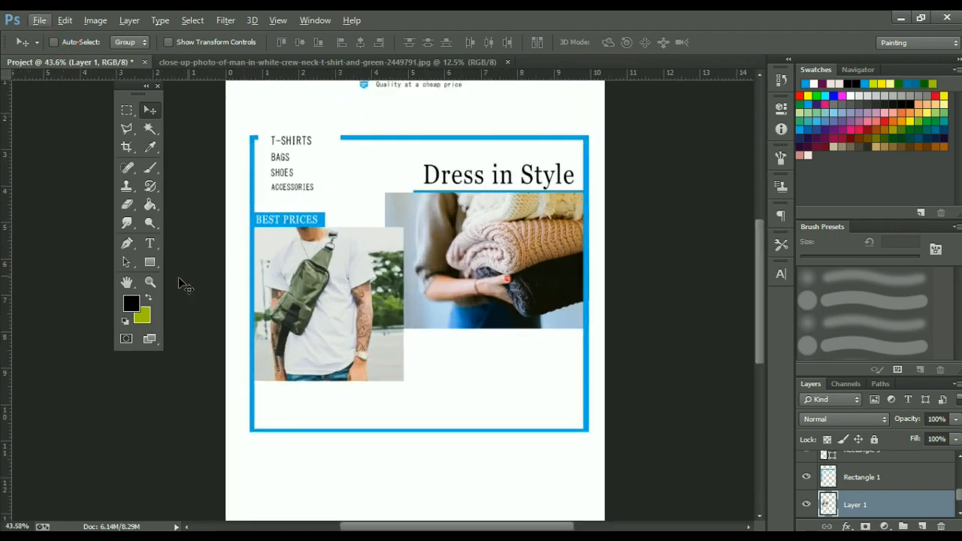
{"action": "left_click", "coordinate": [150, 262]}
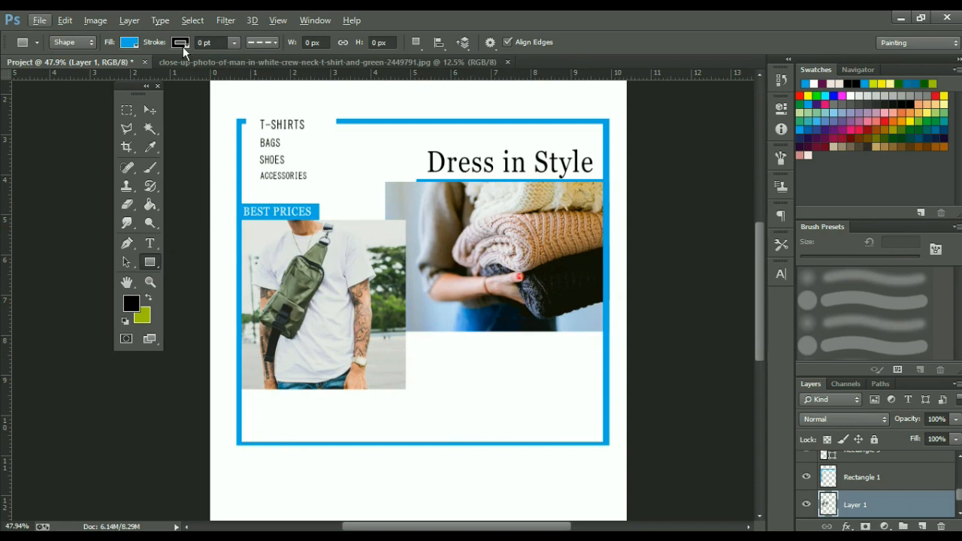
{"action": "left_click", "coordinate": [181, 42]}
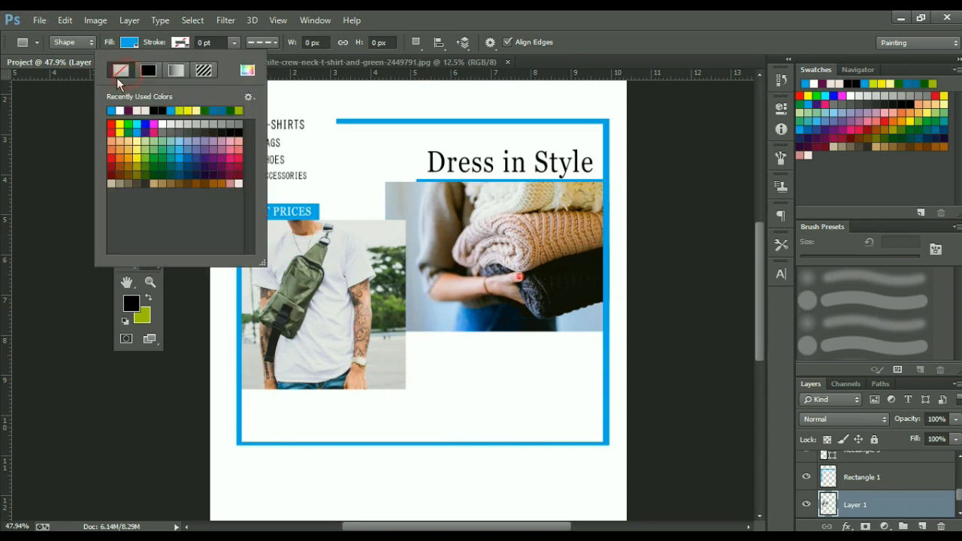
{"action": "left_click", "coordinate": [54, 135]}
{"action": "left_click", "coordinate": [54, 135]}
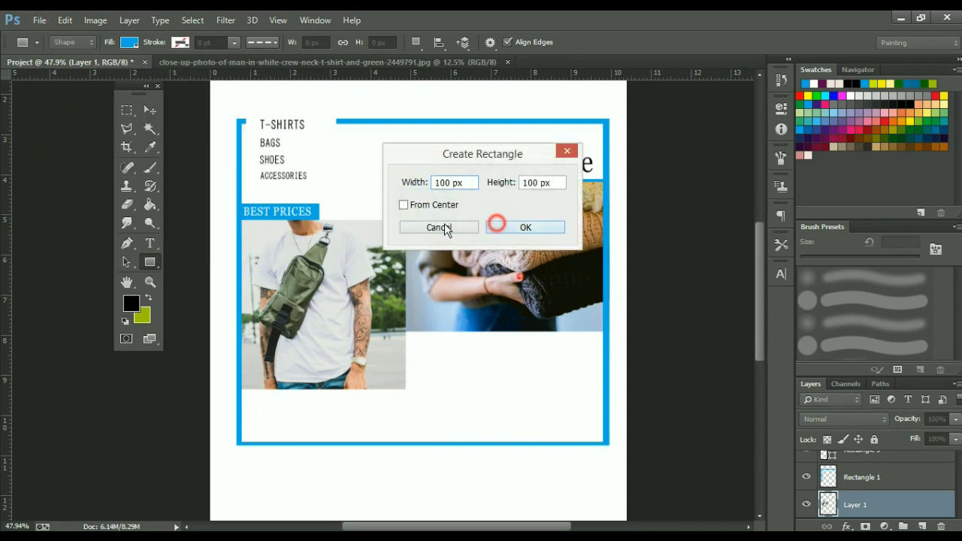
{"action": "left_click", "coordinate": [496, 226]}
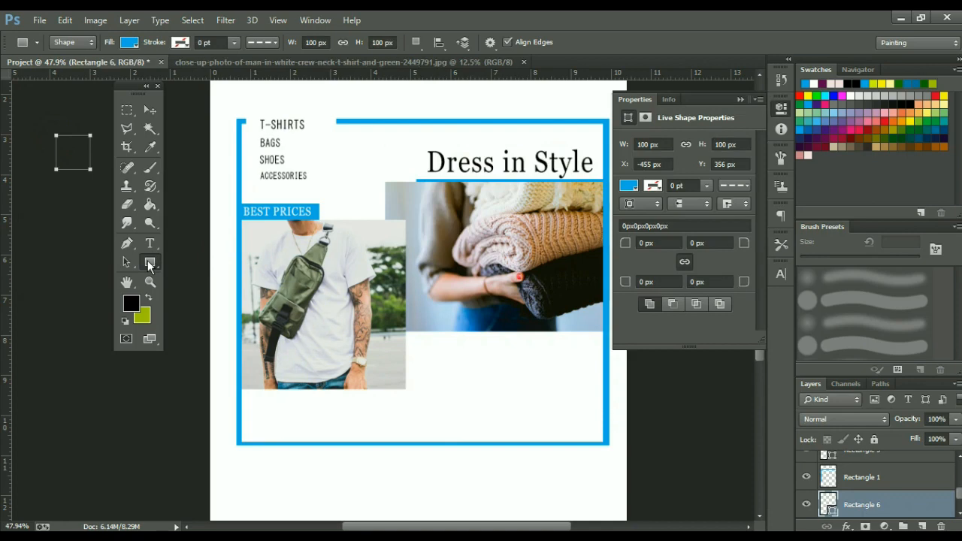
{"action": "key", "text": "ctrl+z"}
- Draw a blue rectangle about 506 × 212 px below the knitwear photo and nudge it flush against both photos
{"action": "right_click", "coordinate": [149, 263]}
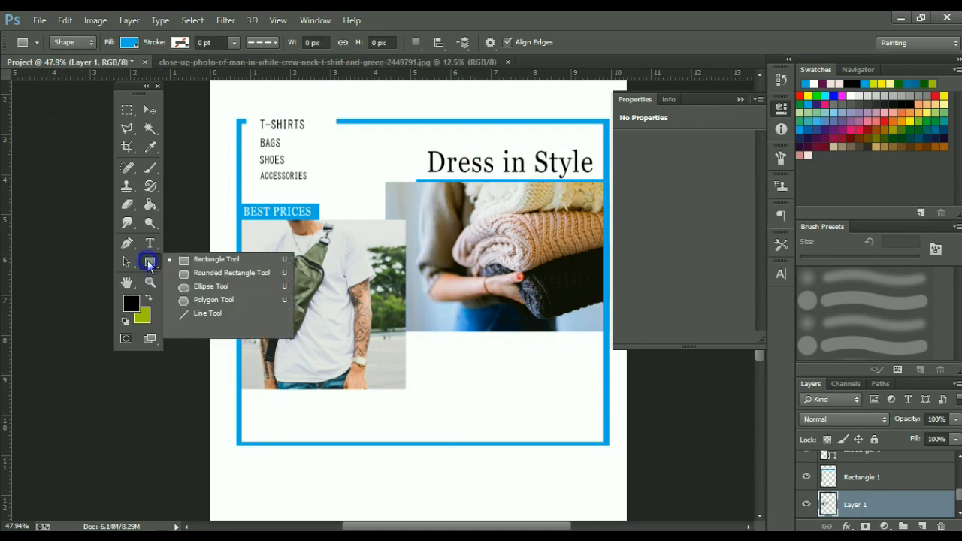
{"action": "left_click", "coordinate": [149, 262]}
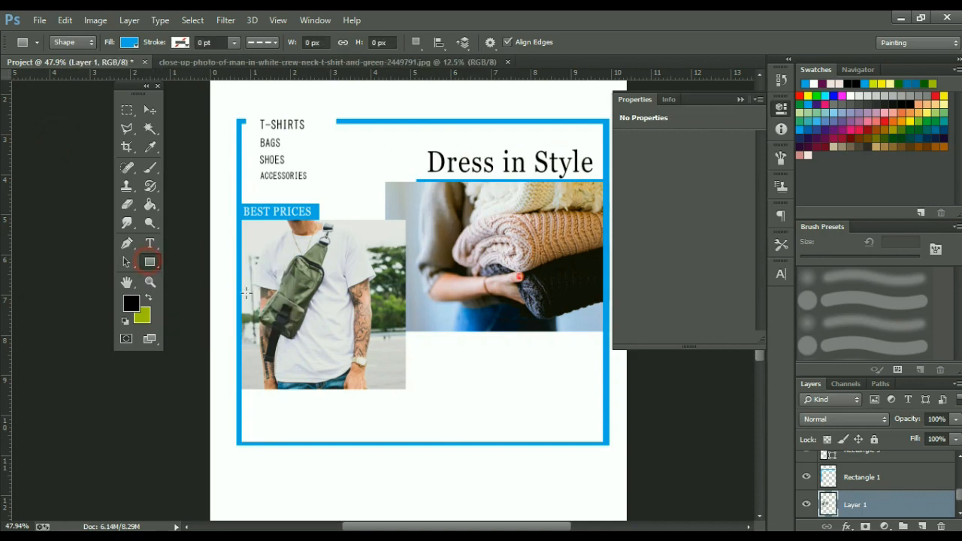
{"action": "left_click", "coordinate": [779, 111]}
{"action": "scroll", "coordinate": [402, 327], "scroll_direction": "up", "scroll_amount": 1}
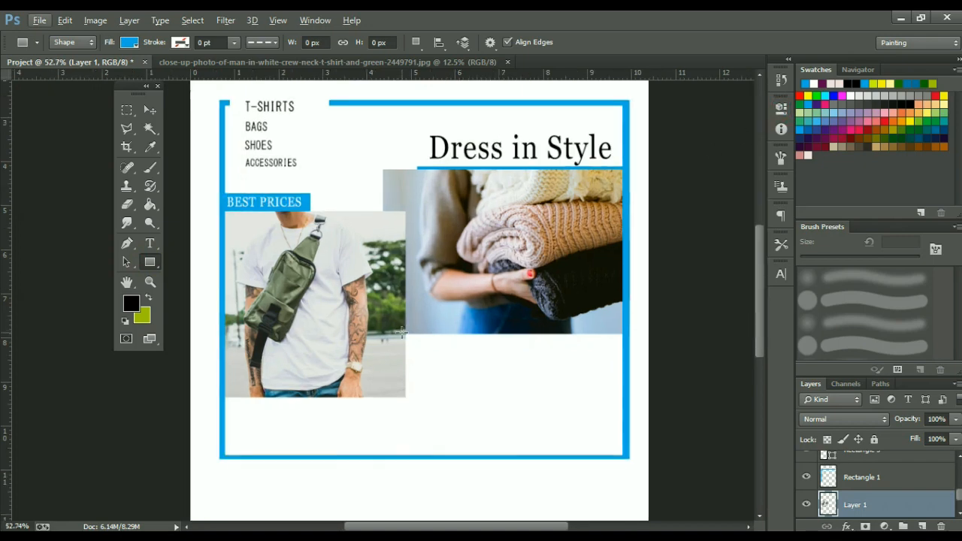
{"action": "left_click_drag", "start_coordinate": [404, 334], "coordinate": [592, 412]}
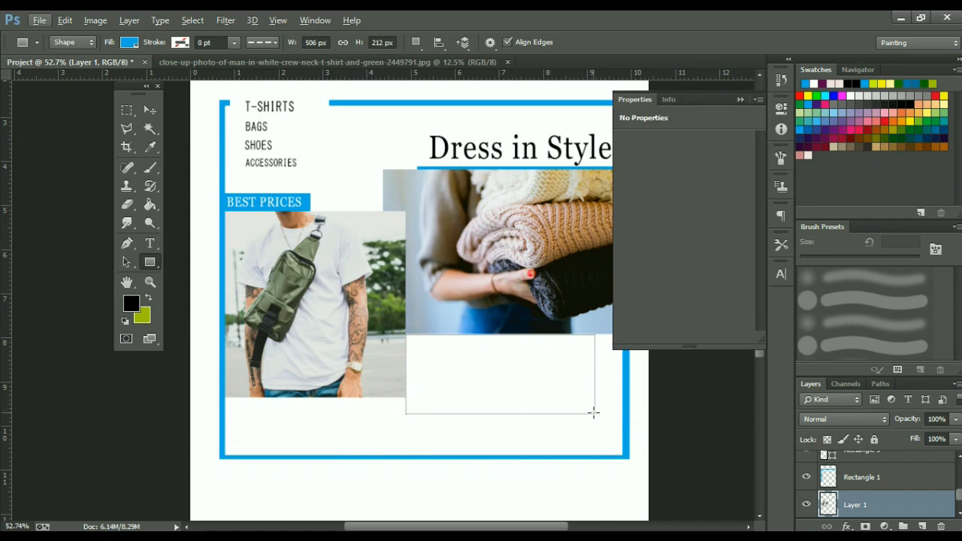
{"action": "left_click", "coordinate": [780, 109]}
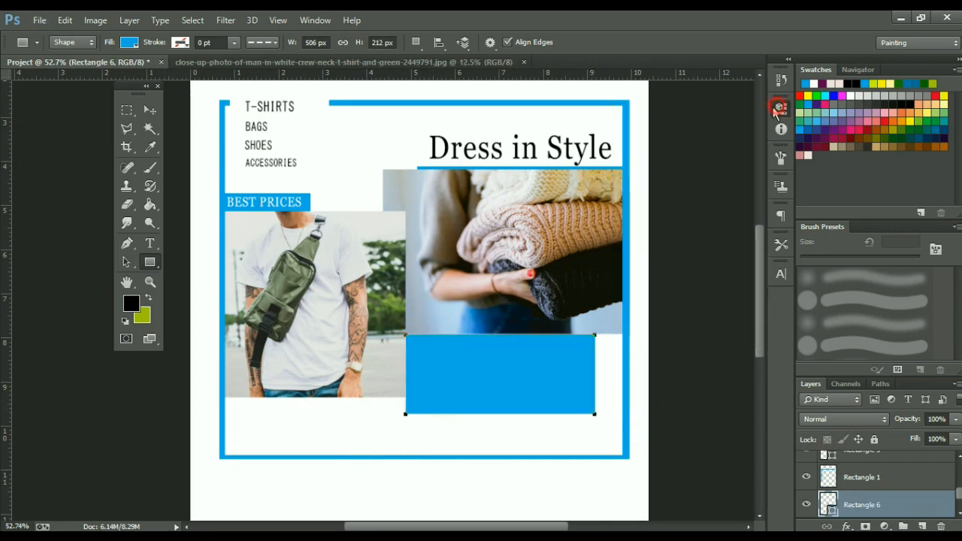
{"action": "left_click", "coordinate": [149, 109]}
{"action": "key", "text": "Up"}
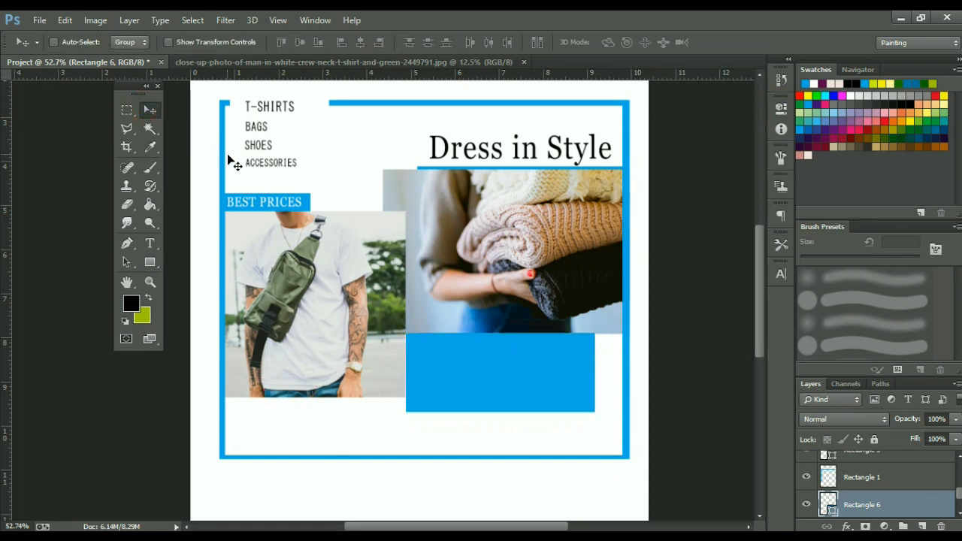
{"action": "key", "text": "Down"}
{"action": "key", "text": "Left"}
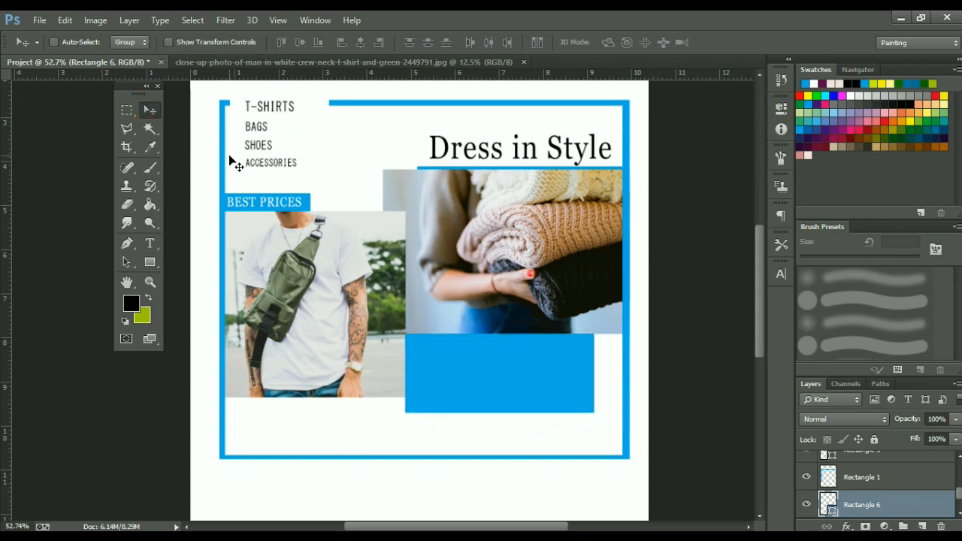
- Add the text "30% OFF" as a new text layer in the lower part of the page
{"action": "key", "text": "t"}
{"action": "key", "text": "ctrl+minus"}
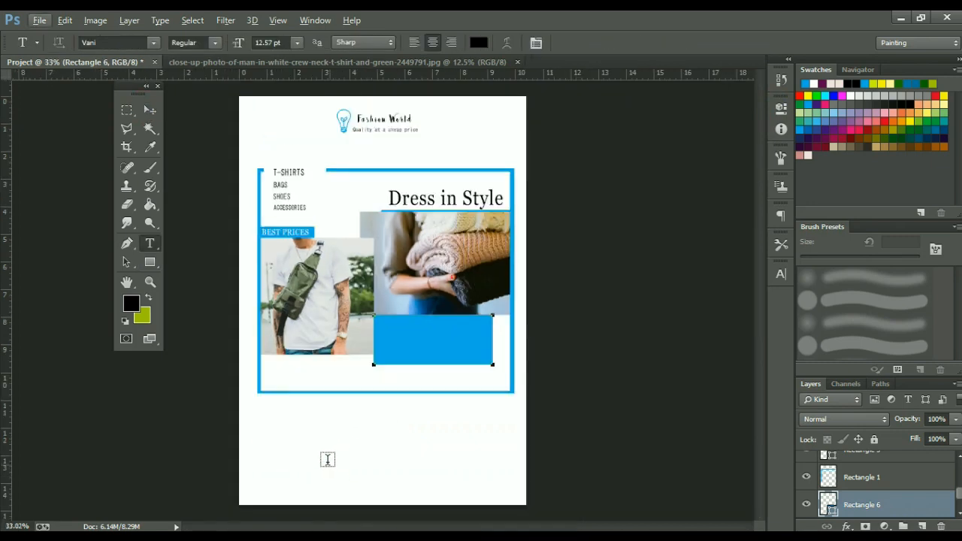
{"action": "left_click", "coordinate": [327, 459]}
{"action": "type", "text": "3"}
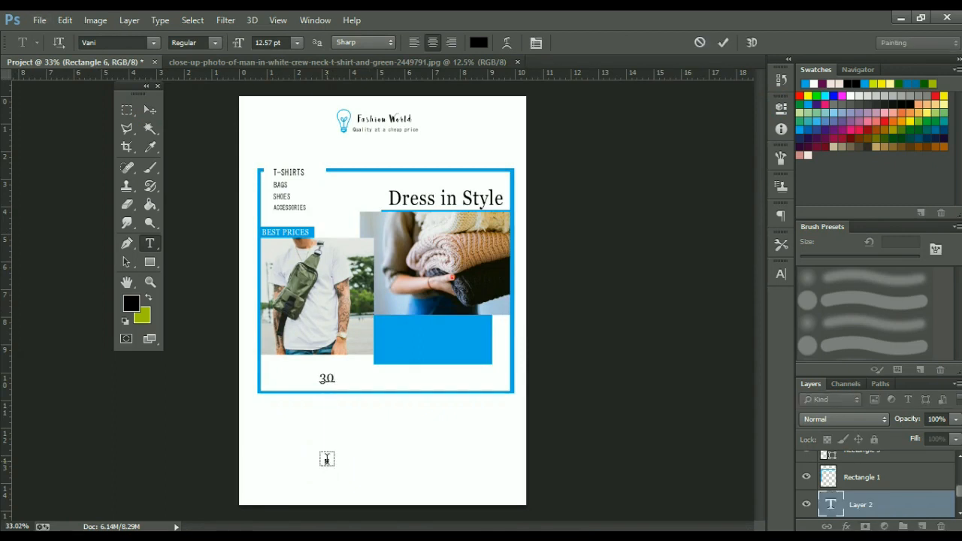
{"action": "type", "text": "0% OFF"}
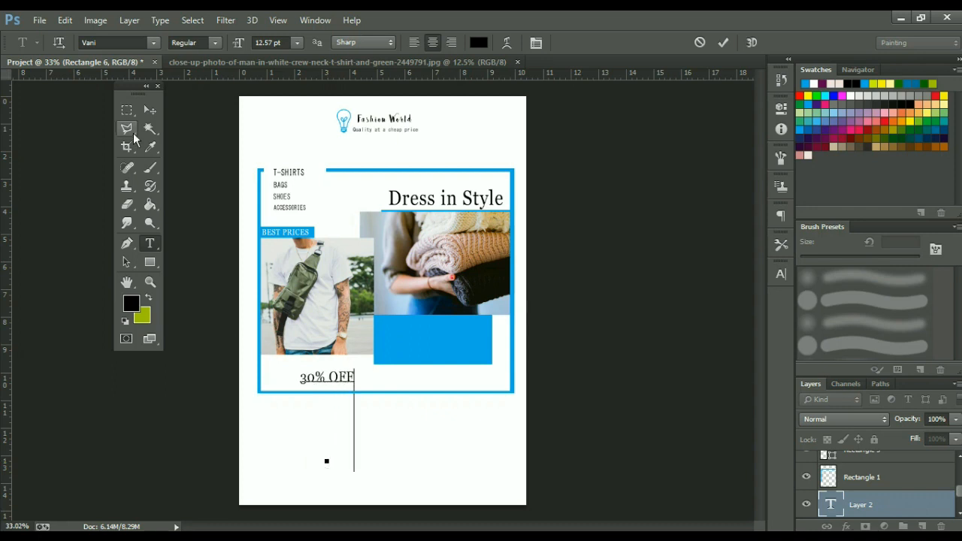
{"action": "left_click", "coordinate": [150, 110]}
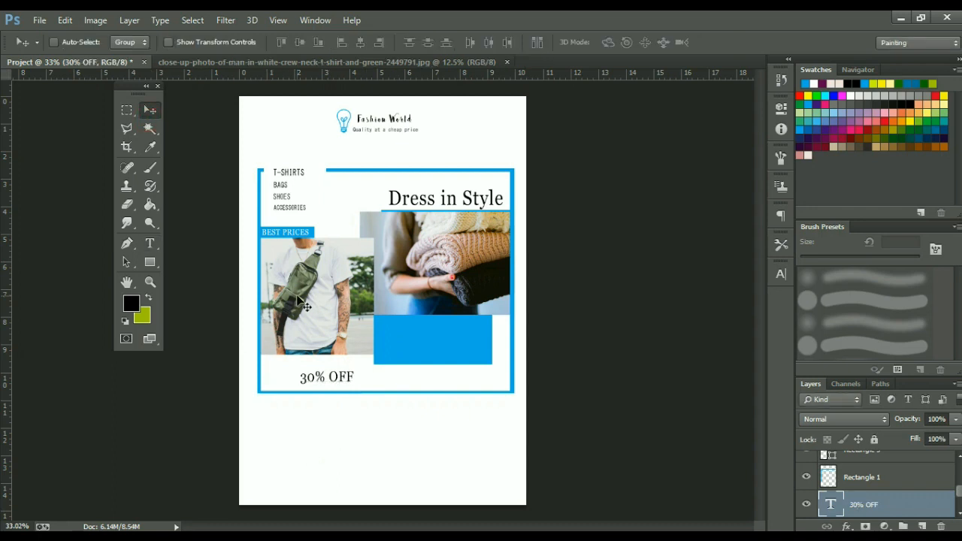
- Change the font of the "30% OFF" text to Malgun Gothic
{"action": "key", "text": "t"}
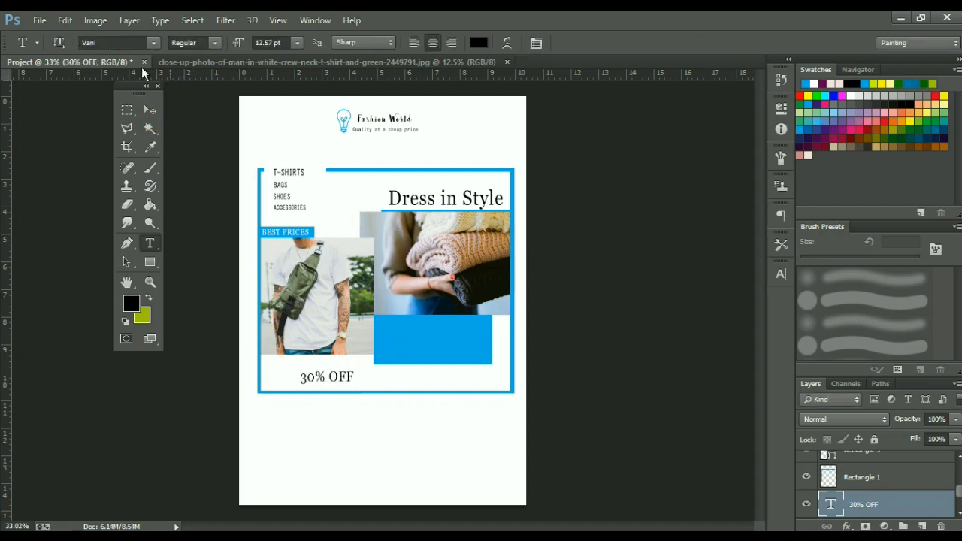
{"action": "left_click", "coordinate": [113, 42]}
{"action": "type", "text": "Malgun Gothic"}
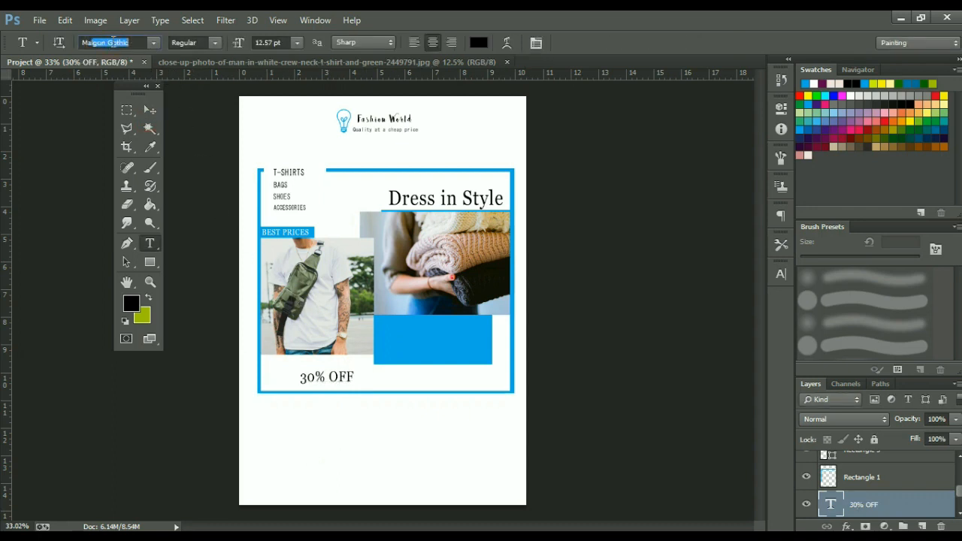
{"action": "key", "text": "Return"}
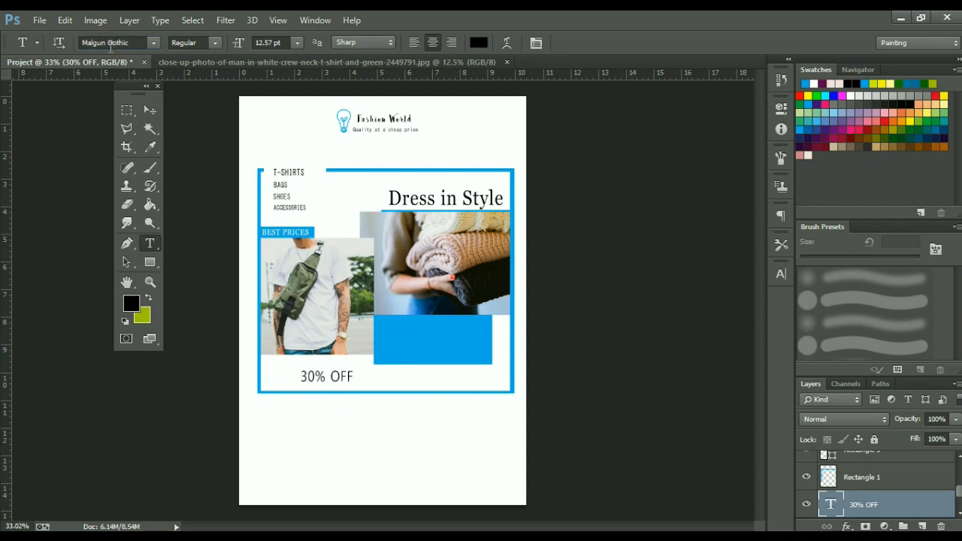
- Move the "30% OFF" text onto the upper part of the blue rectangle and color it white
{"action": "left_click", "coordinate": [150, 112]}
{"action": "left_click_drag", "start_coordinate": [337, 385], "coordinate": [440, 339]}
{"action": "key", "text": "t"}
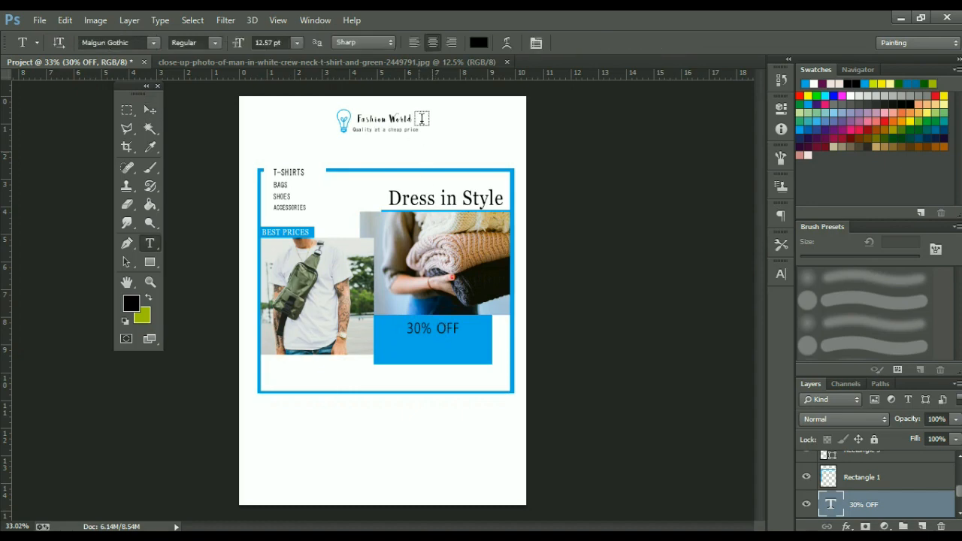
{"action": "left_click", "coordinate": [478, 43]}
{"action": "left_click_drag", "start_coordinate": [511, 161], "coordinate": [493, 175]}
{"action": "key", "text": "Return"}
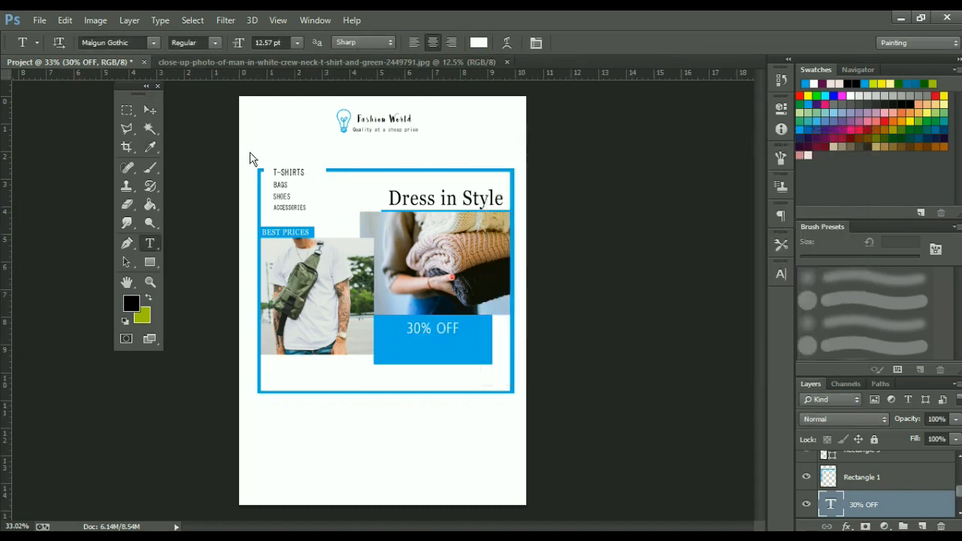
- Scale the "30% OFF" text proportionally to 132.39%
{"action": "left_click", "coordinate": [156, 110]}
{"action": "key", "text": "ctrl+t"}
{"action": "left_click_drag", "start_coordinate": [461, 339], "coordinate": [468, 348]}
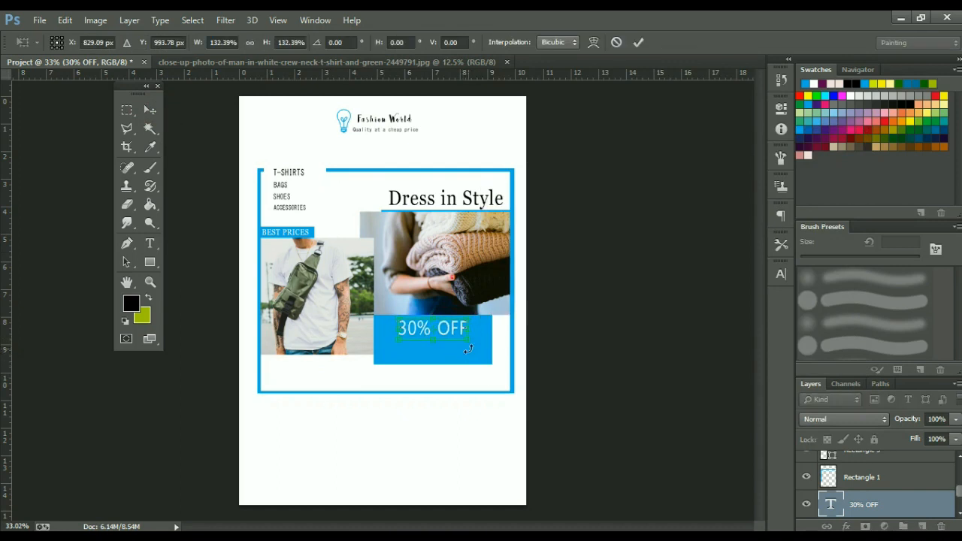
{"action": "key", "text": "Return"}
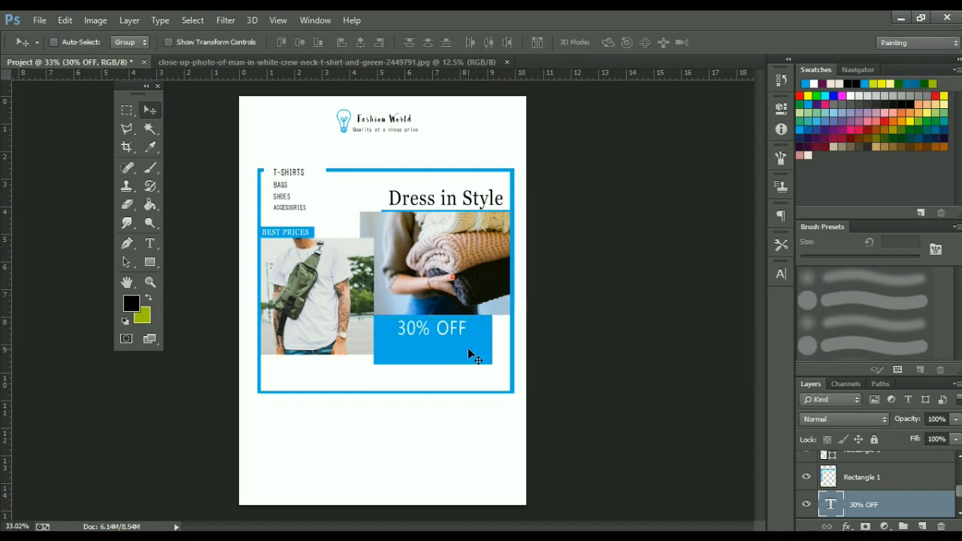
- Extend the blue rectangle behind "30% OFF" slightly downward by moving only its lower edge
{"action": "scroll", "coordinate": [854, 481], "scroll_direction": "down", "scroll_amount": 3}
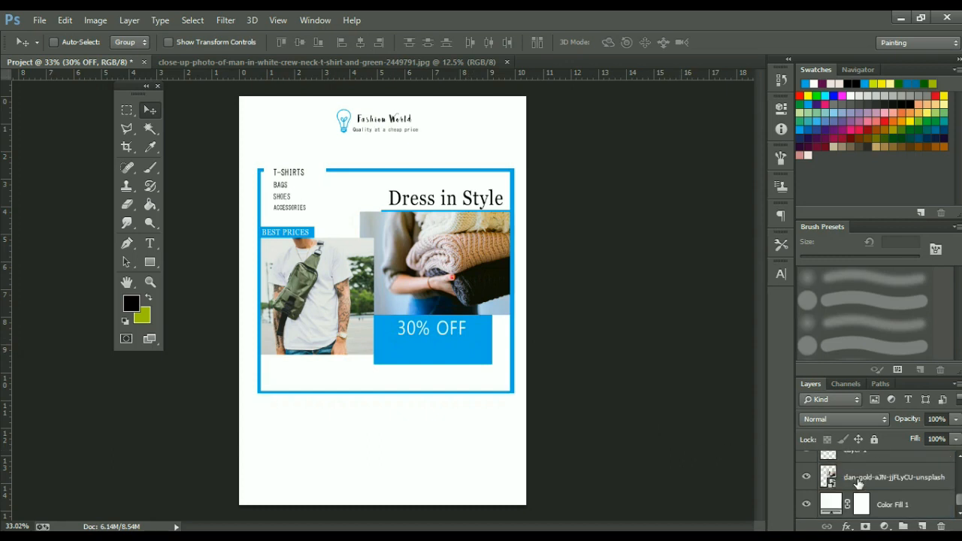
{"action": "scroll", "coordinate": [399, 391], "scroll_direction": "up", "scroll_amount": 3}
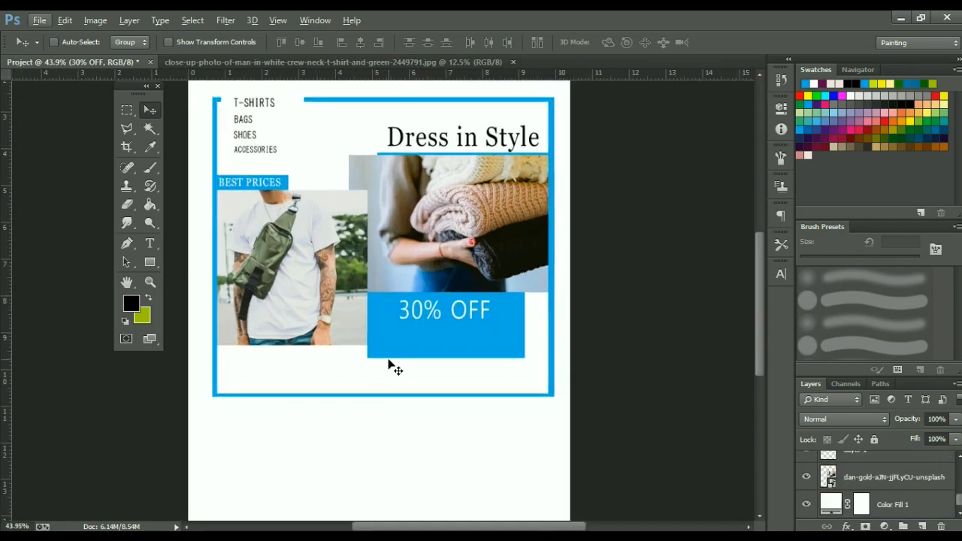
{"action": "left_click", "coordinate": [73, 42]}
{"action": "left_click", "coordinate": [461, 364]}
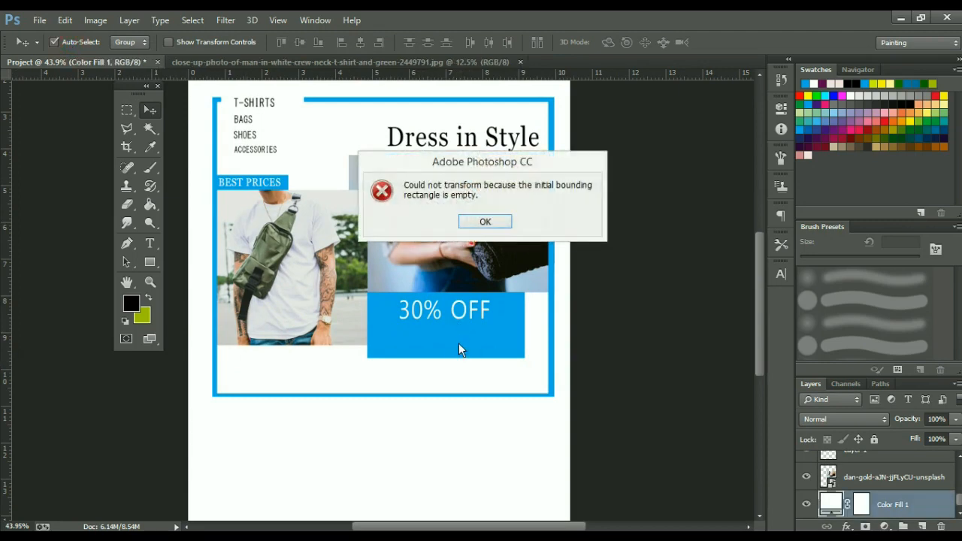
{"action": "key", "text": "Return"}
{"action": "left_click", "coordinate": [459, 343]}
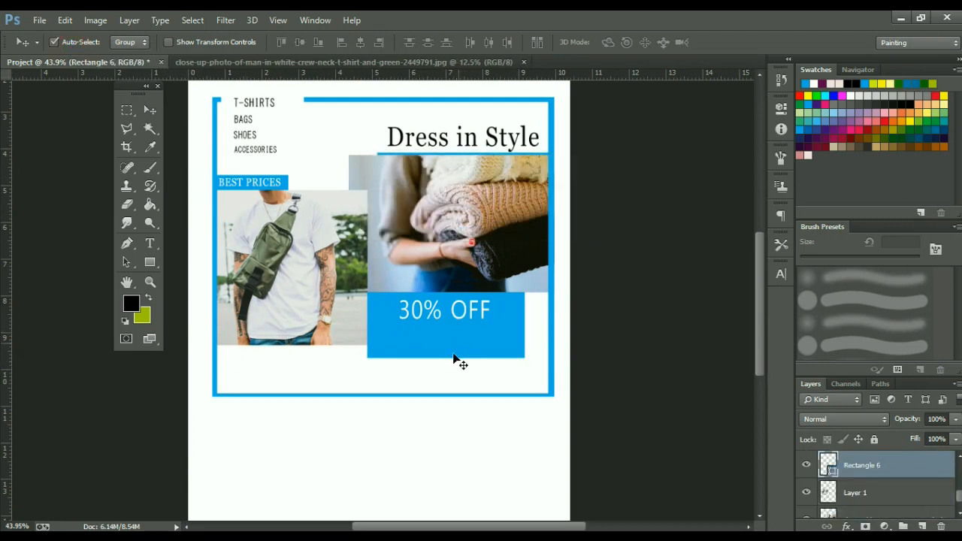
{"action": "key", "text": "ctrl+t"}
{"action": "left_click_drag", "start_coordinate": [447, 356], "coordinate": [449, 366]}
{"action": "key", "text": "Return"}
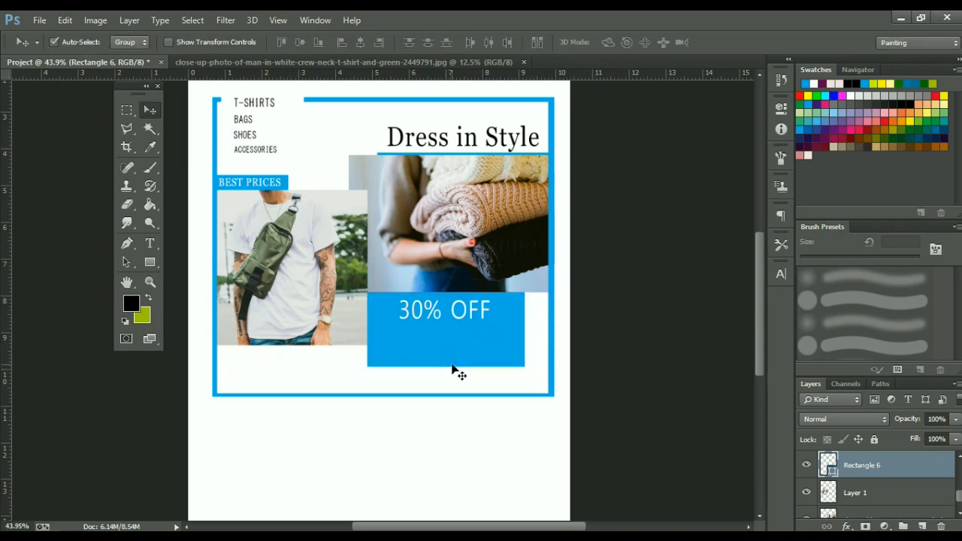
- Nudge the "30% OFF" text slightly down inside the blue rectangle
{"action": "left_click", "coordinate": [462, 322]}
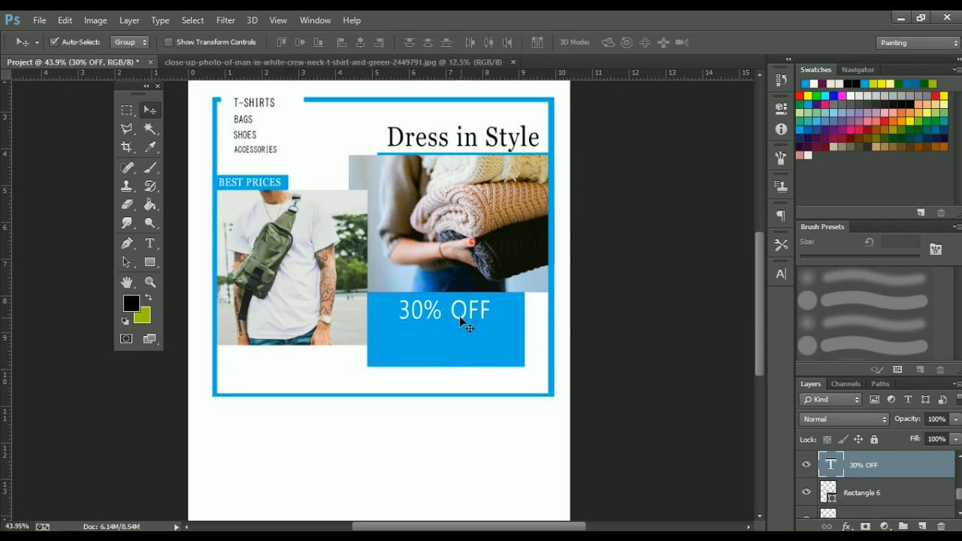
{"action": "key", "text": "Down"}
{"action": "key", "text": "Down"}
{"action": "key", "text": "Down"}
{"action": "key", "text": "Down"}
{"action": "key", "text": "Down"}
{"action": "key", "text": "Down"}
- Add the white text "LIMITED OFFER" as a new layer and place it below "30% OFF" on the blue rectangle
{"action": "key", "text": "t"}
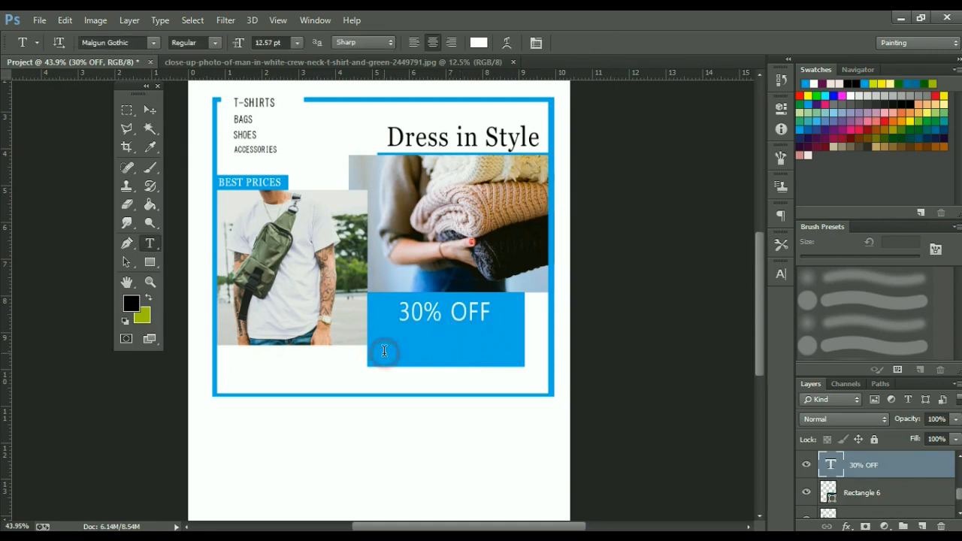
{"action": "left_click", "coordinate": [383, 353]}
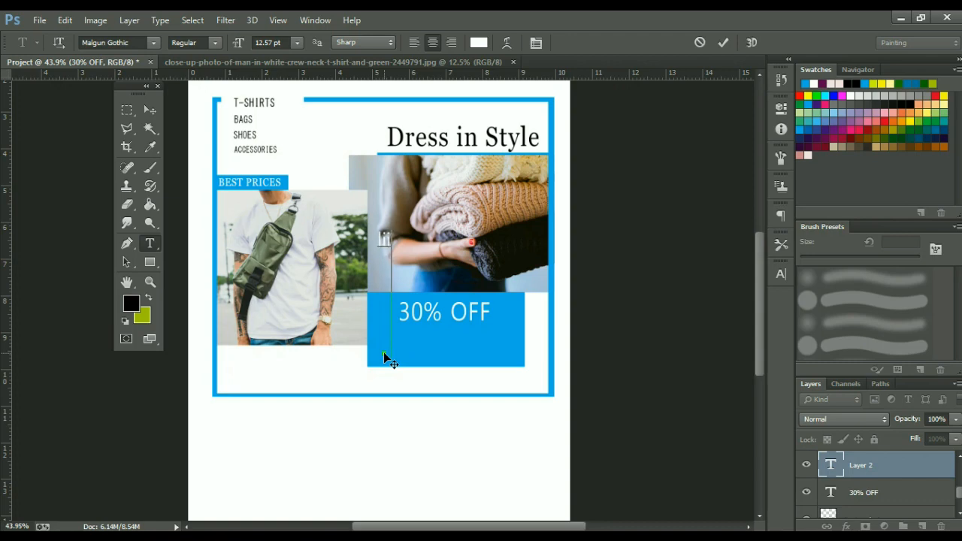
{"action": "type", "text": "LIMITE"}
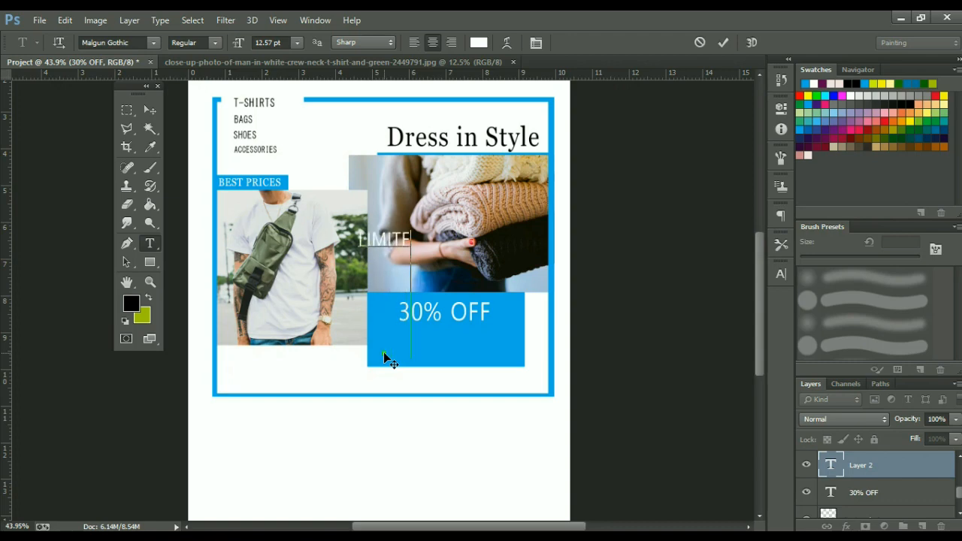
{"action": "type", "text": "D OFFER"}
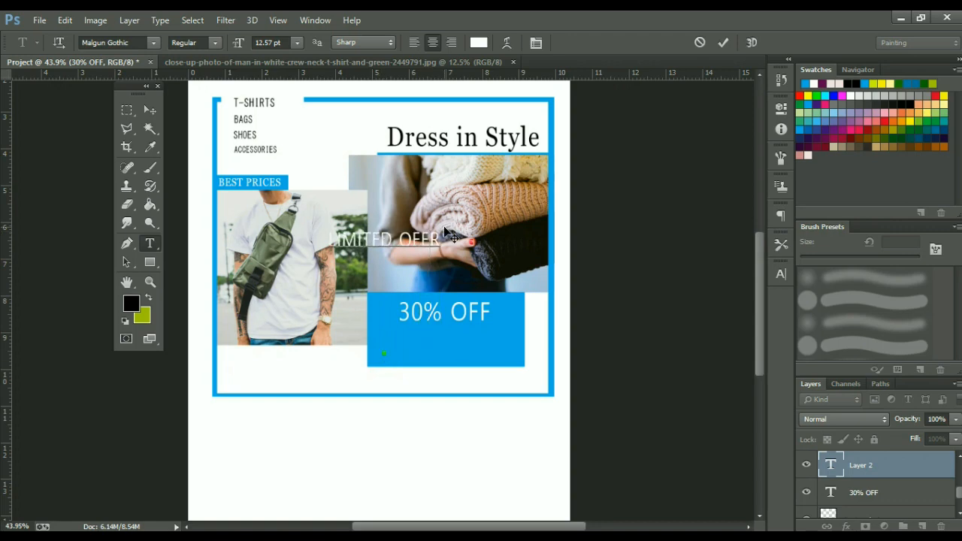
{"action": "left_click", "coordinate": [149, 109]}
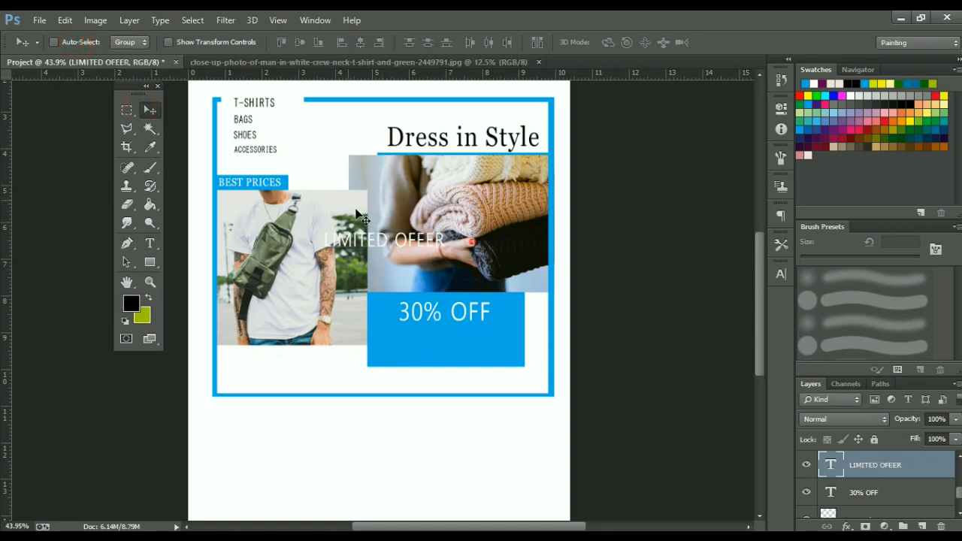
{"action": "left_click_drag", "start_coordinate": [357, 213], "coordinate": [460, 353]}
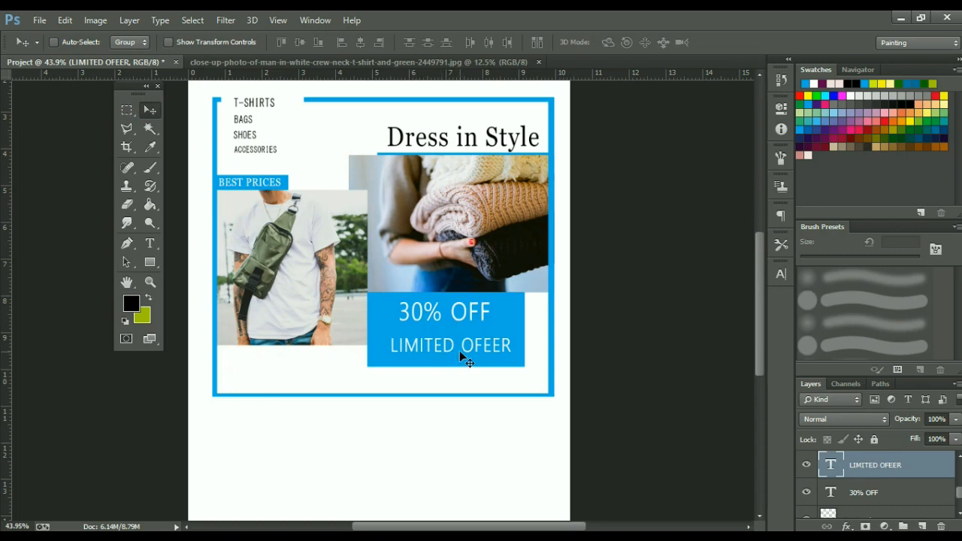
{"action": "key", "text": "t"}
{"action": "left_click", "coordinate": [490, 348]}
{"action": "key", "text": "BackSpace"}
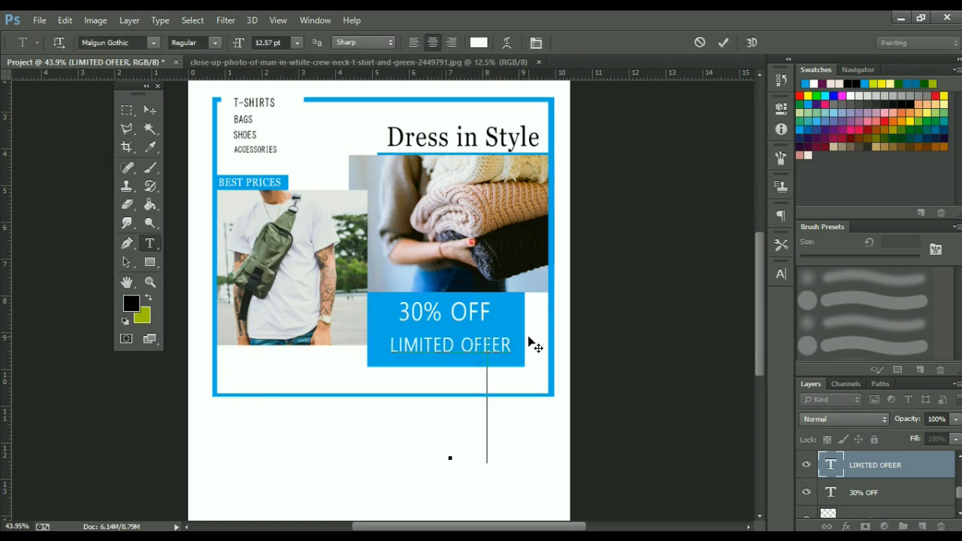
{"action": "type", "text": "F"}
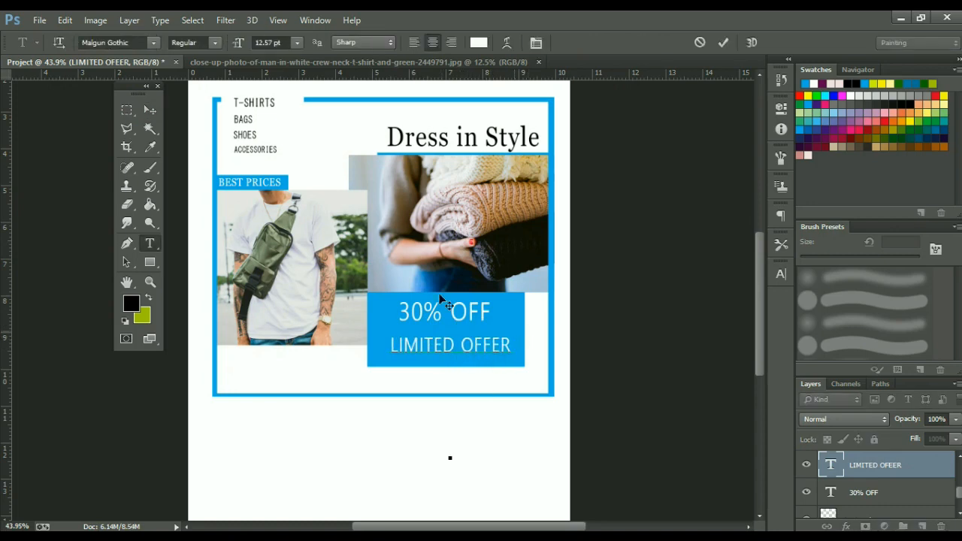
{"action": "left_click", "coordinate": [152, 111]}
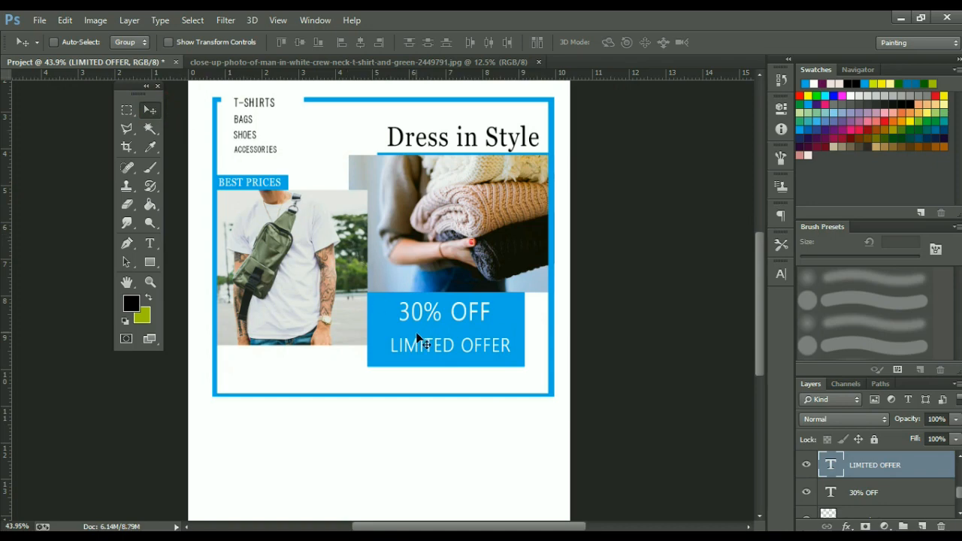
- Enlarge the "LIMITED OFFER" text proportionally about its centre to 15.09 pt
{"action": "key", "text": "ctrl+t"}
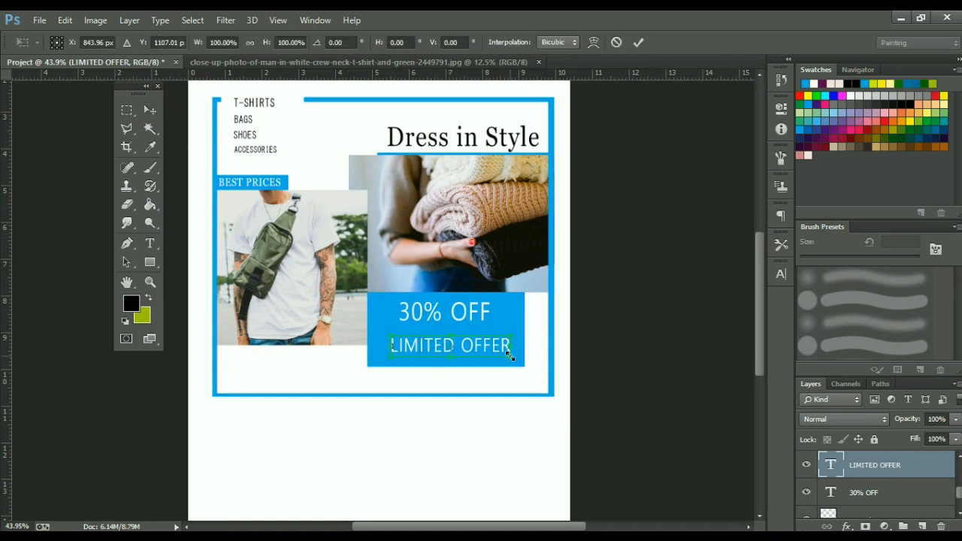
{"action": "left_click_drag", "start_coordinate": [511, 357], "coordinate": [524, 365]}
{"action": "key", "text": "Return"}
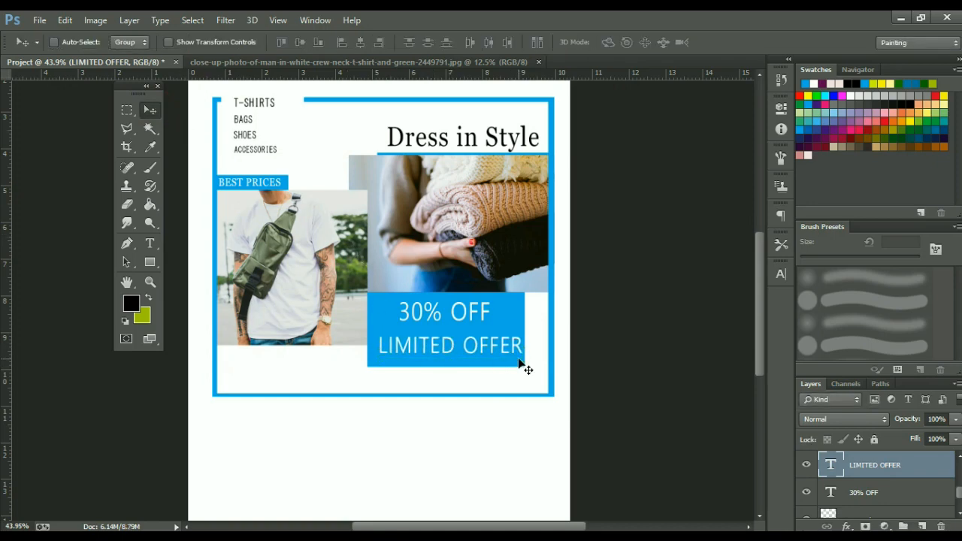
- Nudge the "LIMITED OFFER" text left and slightly down to centre it in the blue rectangle's width
{"action": "key", "text": "Left"}
{"action": "key", "text": "Left"}
{"action": "key", "text": "Left"}
{"action": "key", "text": "Left"}
{"action": "key", "text": "Left"}
{"action": "key", "text": "Left"}
{"action": "key", "text": "Left"}
{"action": "key", "text": "Left"}
{"action": "key", "text": "Left"}
{"action": "key", "text": "Left"}
{"action": "key", "text": "Left"}
{"action": "key", "text": "Left"}
{"action": "key", "text": "Left"}
{"action": "key", "text": "Left"}
{"action": "key", "text": "Left"}
{"action": "key", "text": "Left"}
{"action": "key", "text": "Down"}
{"action": "key", "text": "Down"}
{"action": "key", "text": "Down"}
{"action": "key", "text": "Down"}
{"action": "key", "text": "Down"}
{"action": "key", "text": "Down"}
{"action": "key", "text": "Down"}
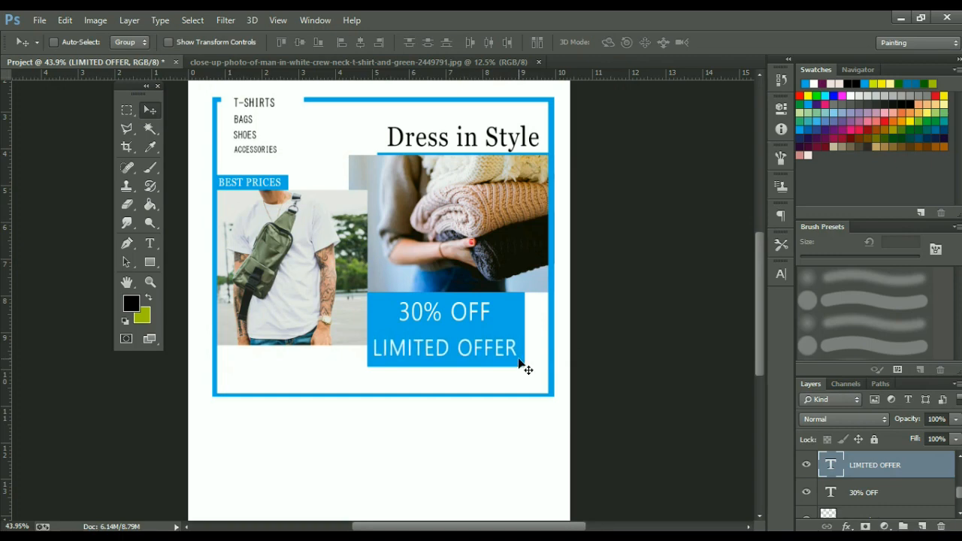
{"action": "key", "text": "Down"}
- Change the font of the "LIMITED OFFER" text to Vani
{"action": "key", "text": "t"}
{"action": "left_click", "coordinate": [117, 43]}
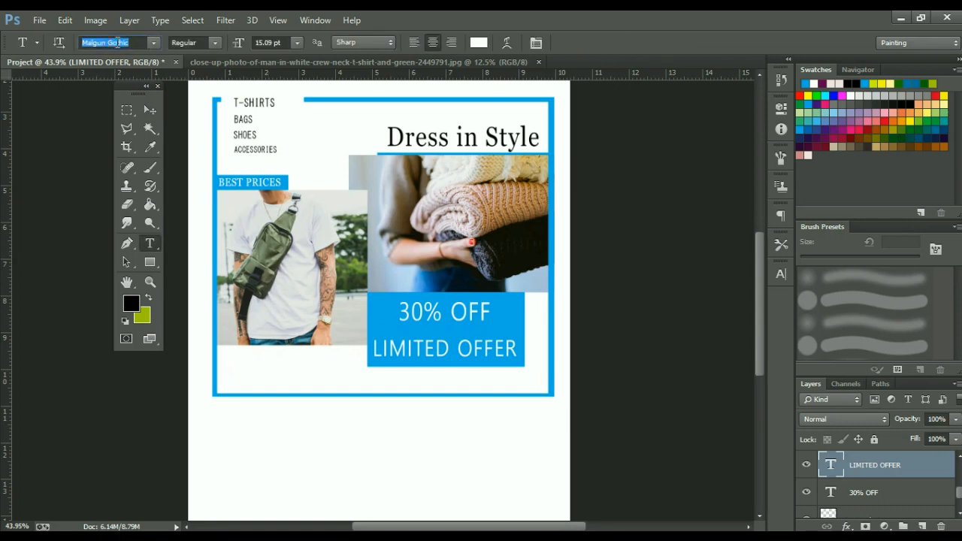
{"action": "type", "text": "Vani"}
{"action": "key", "text": "Return"}
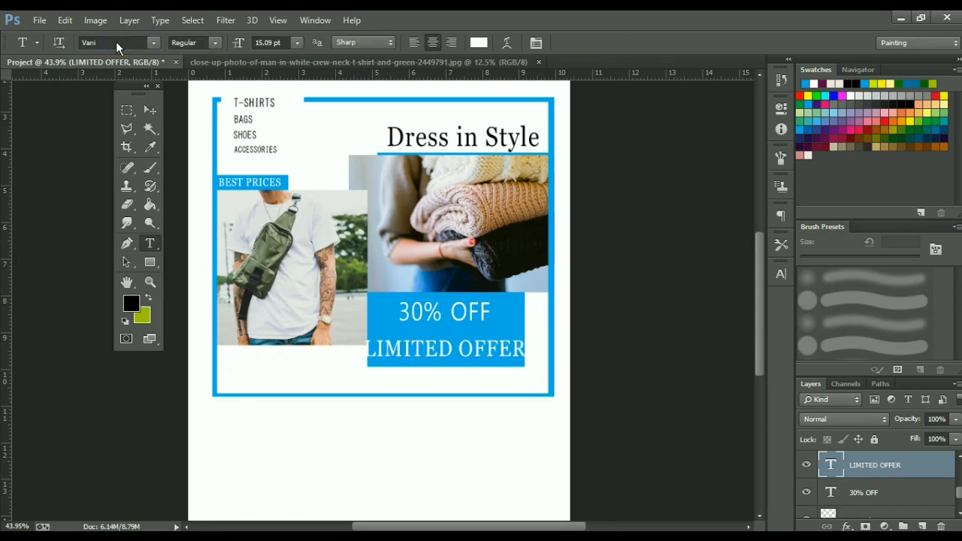
- Scale the "LIMITED OFFER" text proportionally to 81.31% so it fits inside the blue rectangle
{"action": "left_click", "coordinate": [151, 111]}
{"action": "key", "text": "ctrl+t"}
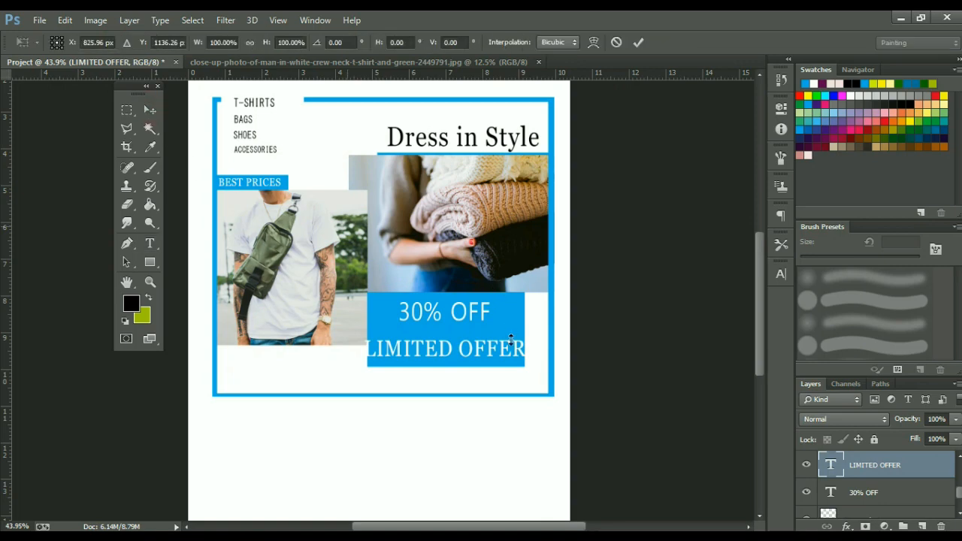
{"action": "mouse_move", "coordinate": [520, 371]}
{"action": "left_mouse_down"}
{"action": "mouse_move", "coordinate": [499, 368]}
{"action": "mouse_move", "coordinate": [507, 370]}
{"action": "left_mouse_up"}
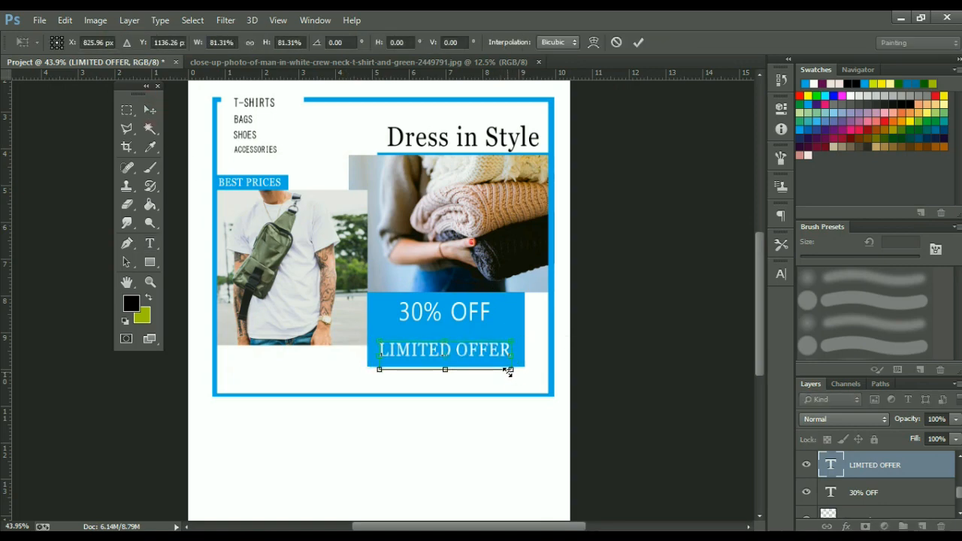
{"action": "key", "text": "Return"}
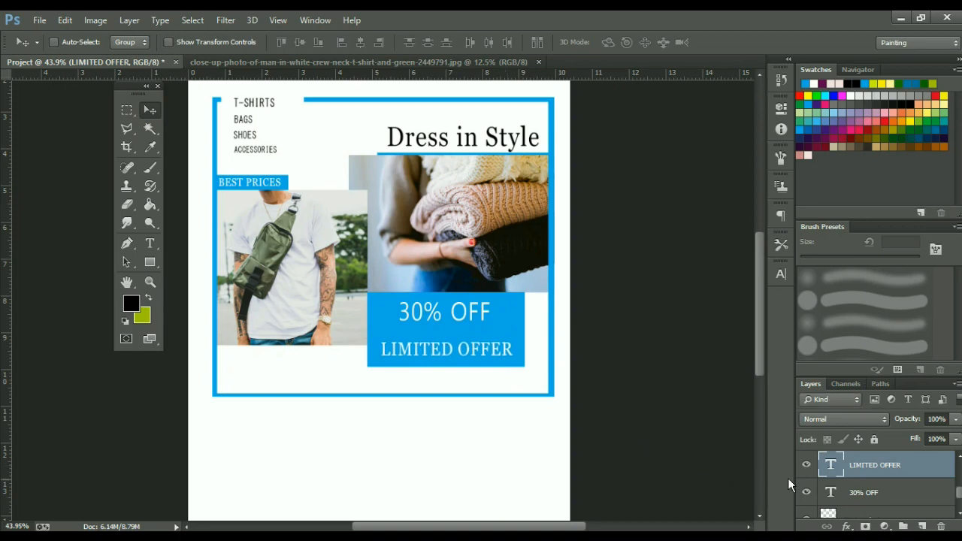
- Nudge the "30% OFF" text down, closer to the "LIMITED OFFER" line
{"action": "left_click", "coordinate": [865, 493]}
{"action": "key", "text": "shift+Down"}
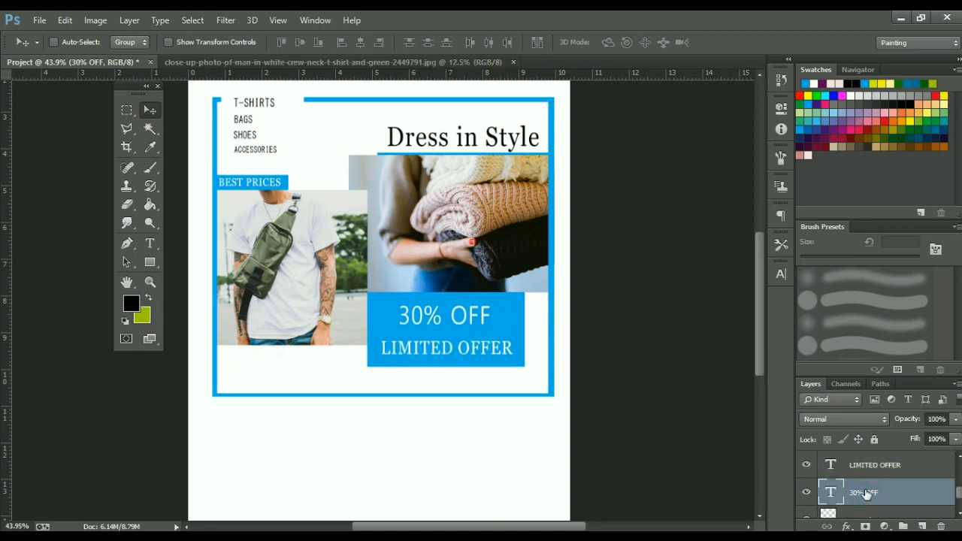
{"action": "key", "text": "Down"}
{"action": "key", "text": "Down"}
{"action": "scroll", "coordinate": [406, 362], "scroll_direction": "down", "scroll_amount": 5}
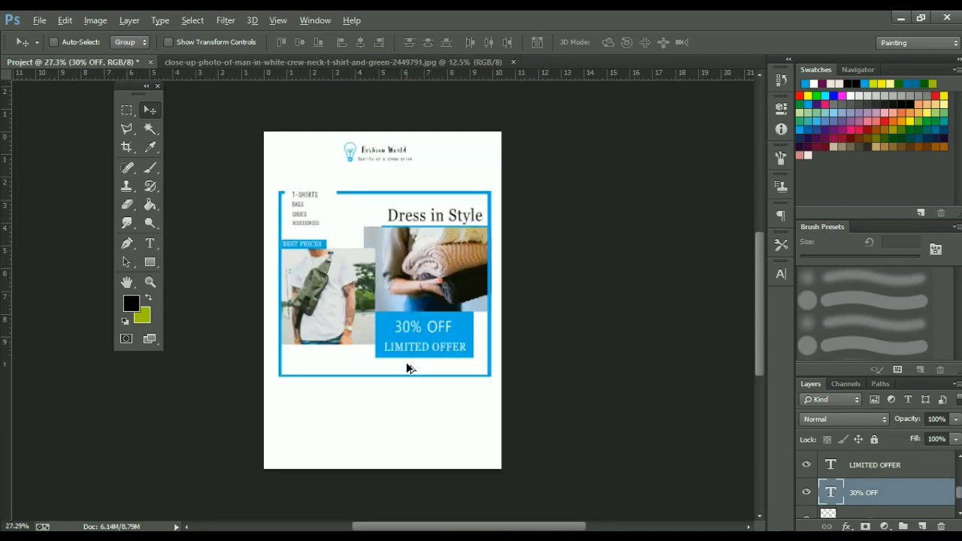
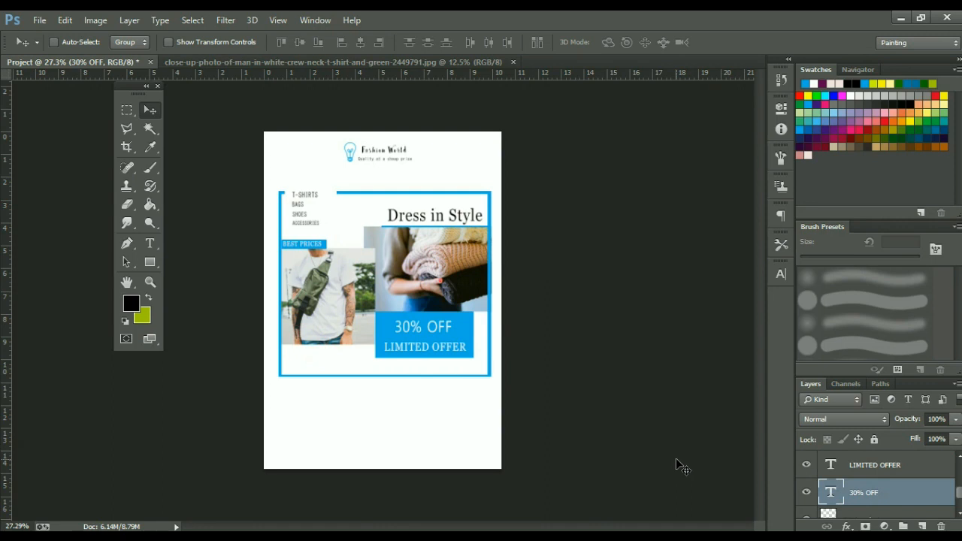
- Add the text "NOTICE" in black as a new layer and place it just below the blue frame
{"action": "key", "text": "t"}
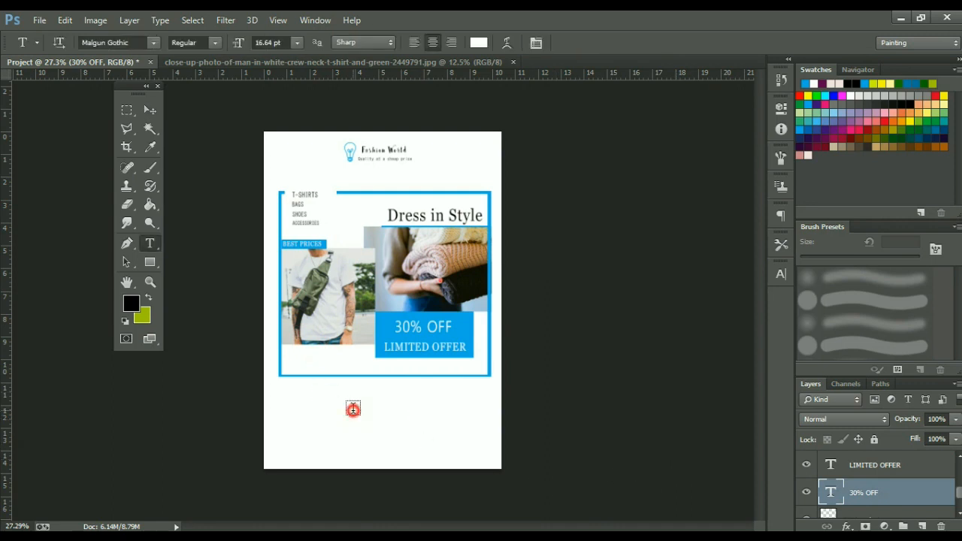
{"action": "left_click", "coordinate": [352, 410]}
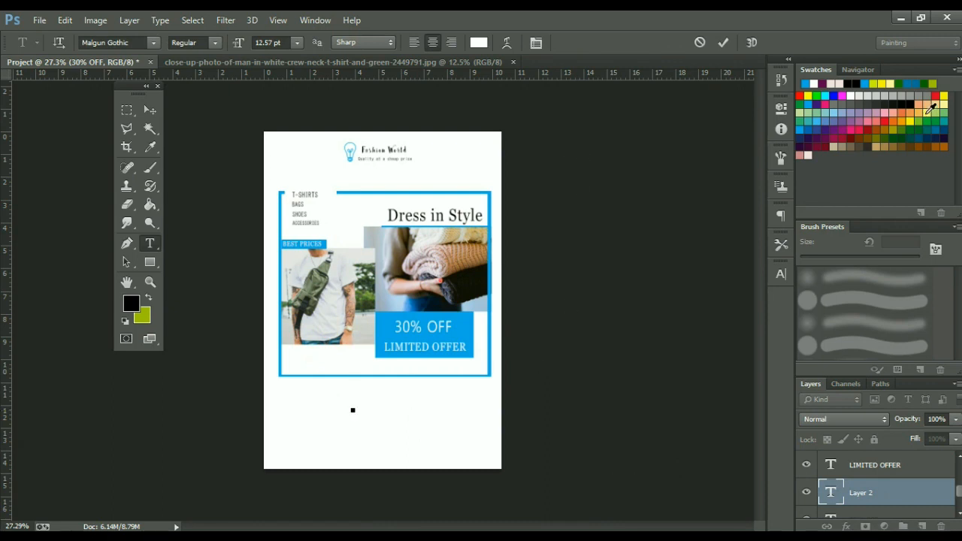
{"action": "left_click", "coordinate": [913, 103]}
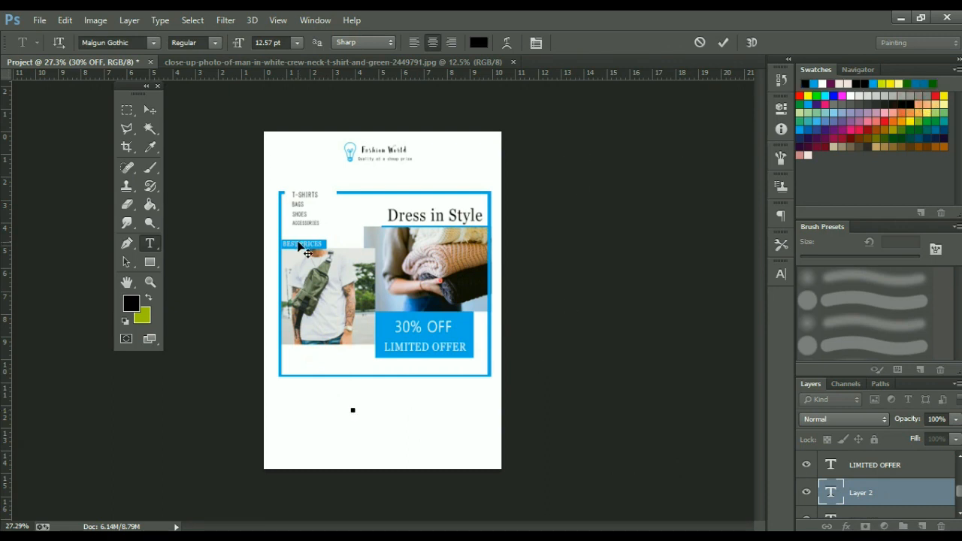
{"action": "type", "text": "NOTICE"}
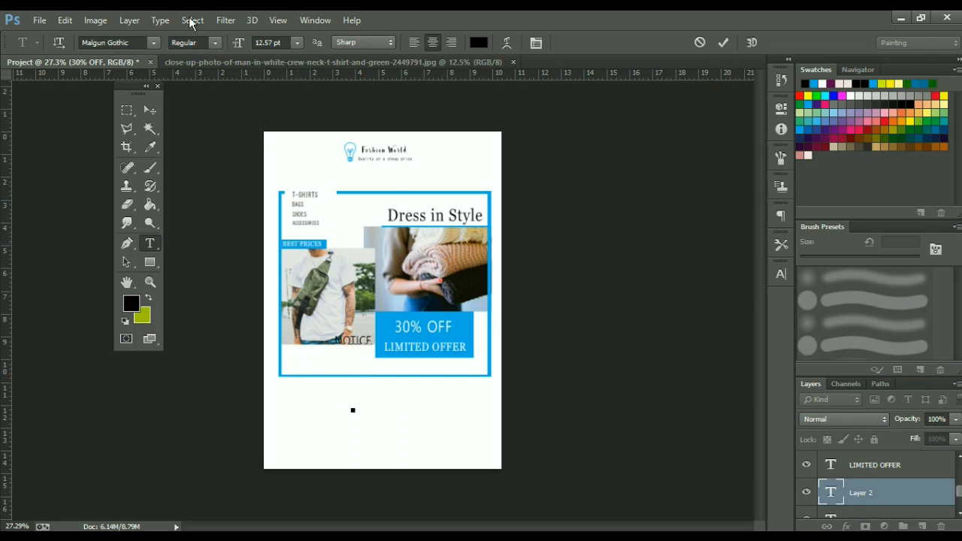
{"action": "left_click", "coordinate": [150, 110]}
{"action": "left_click_drag", "start_coordinate": [354, 338], "coordinate": [379, 390]}
{"action": "scroll", "coordinate": [380, 389], "scroll_direction": "up", "scroll_amount": 5}
{"action": "left_click_drag", "start_coordinate": [430, 269], "coordinate": [455, 233]}
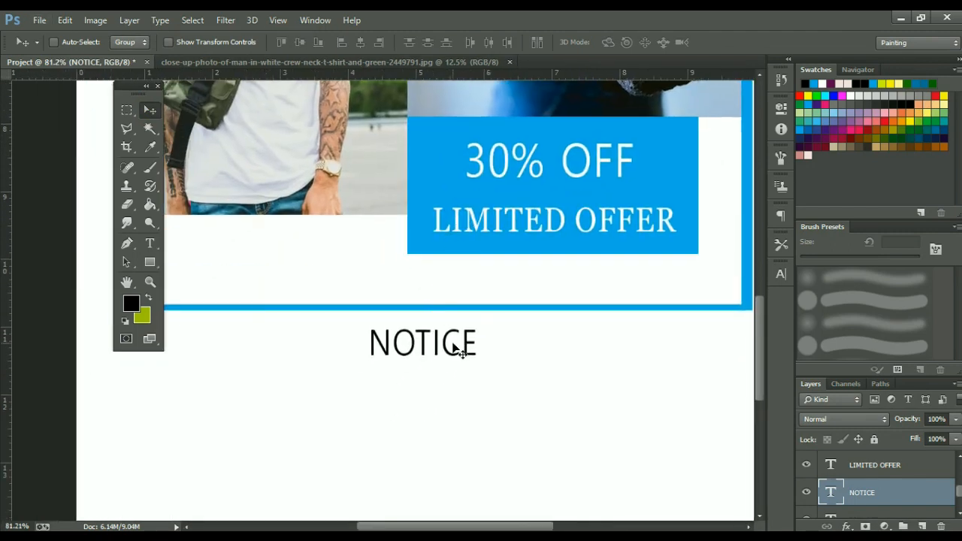
{"action": "left_click_drag", "start_coordinate": [464, 326], "coordinate": [471, 306]}
{"action": "key", "text": "alt"}
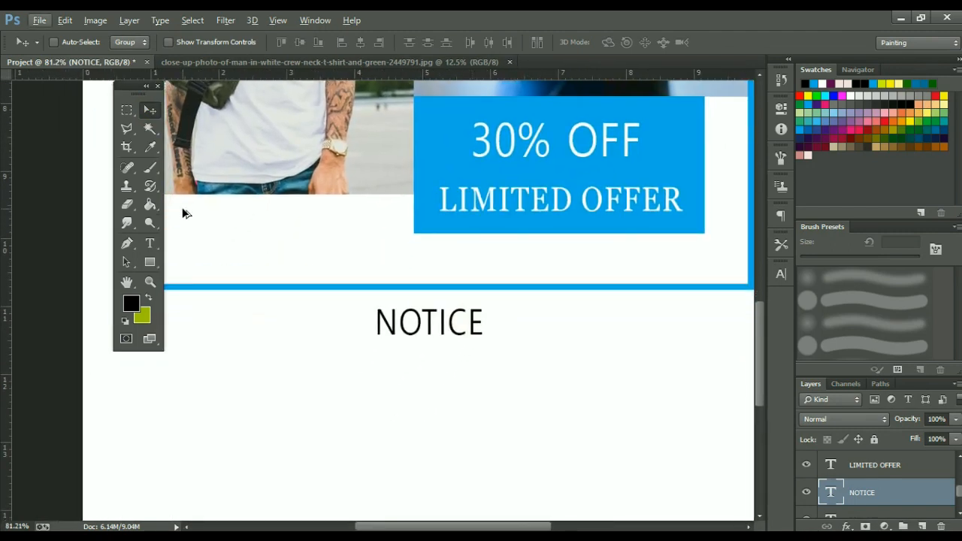
{"action": "key", "text": "t"}
{"action": "left_click", "coordinate": [375, 15]}
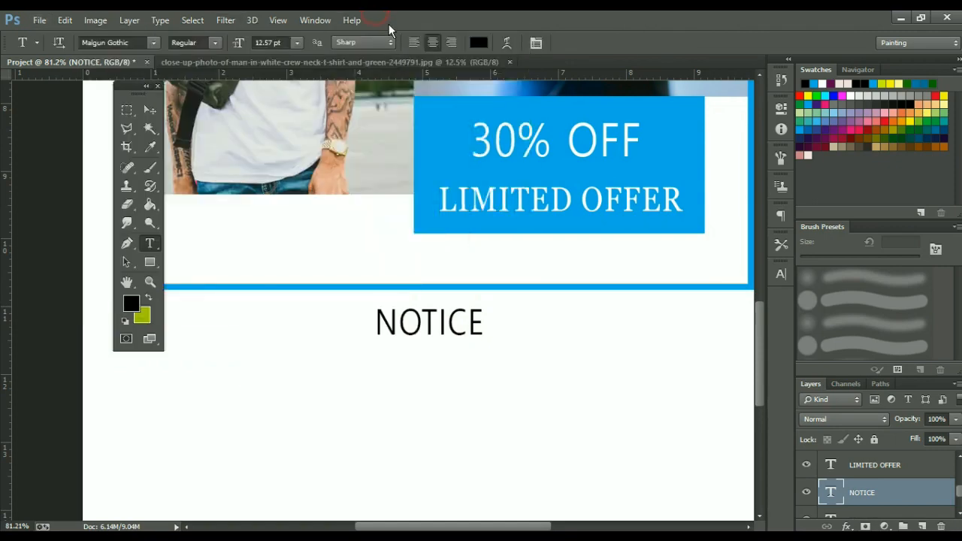
{"action": "scroll", "coordinate": [430, 333], "scroll_direction": "down", "scroll_amount": 1}
{"action": "key", "text": "v"}
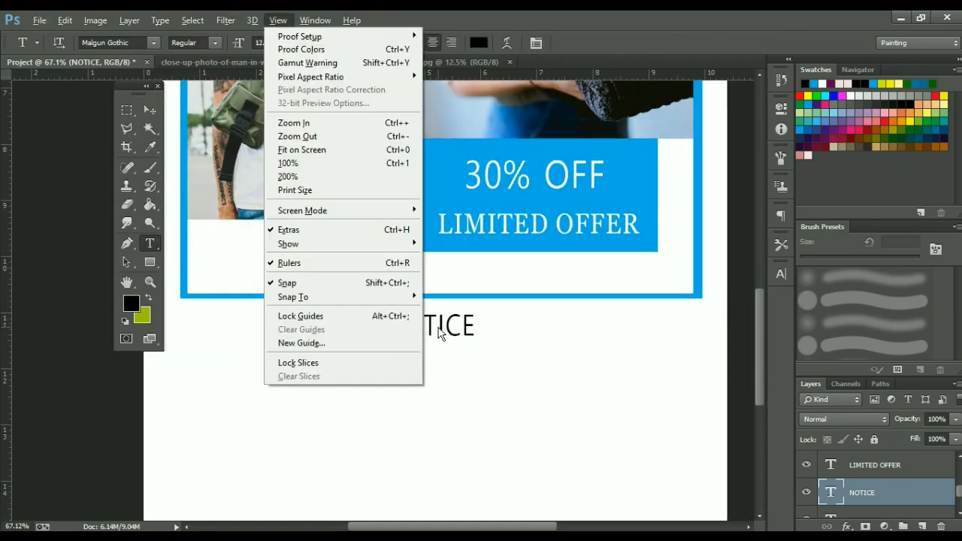
{"action": "left_click_drag", "start_coordinate": [438, 333], "coordinate": [445, 332]}
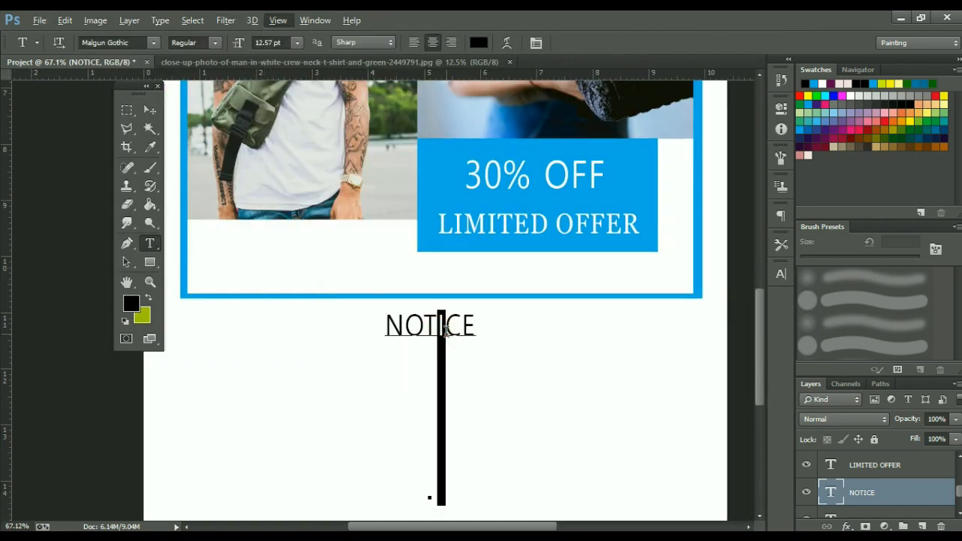
- Scale the "NOTICE" text up proportionally to 13.86 pt and nudge it slightly closer to the blue frame above it
{"action": "left_click", "coordinate": [149, 110]}
{"action": "left_click_drag", "start_coordinate": [442, 326], "coordinate": [483, 350]}
{"action": "key", "text": "ctrl+t"}
{"action": "key", "text": "Return"}
{"action": "scroll", "coordinate": [451, 364], "scroll_direction": "down", "scroll_amount": 5}
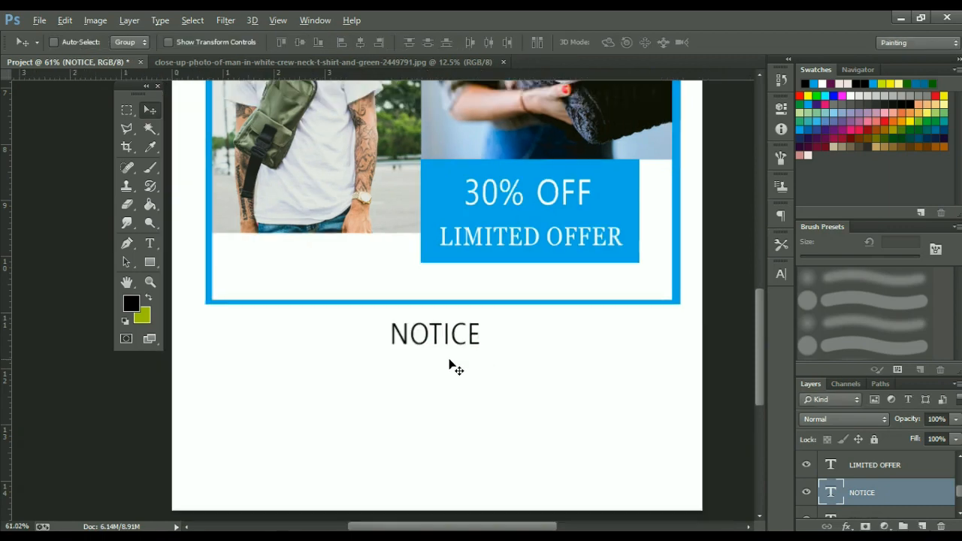
{"action": "key", "text": "Left"}
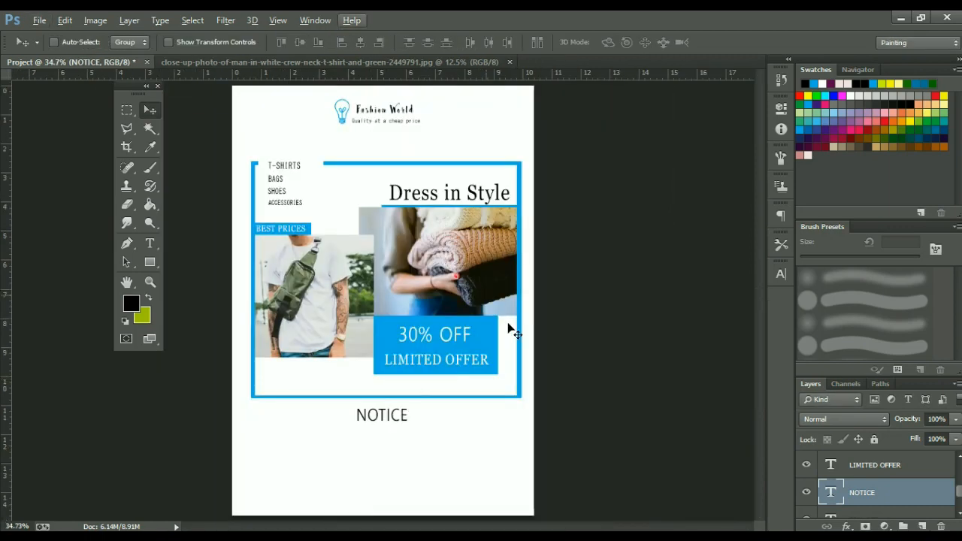
{"action": "key", "text": "Left"}
{"action": "key", "text": "Left"}
{"action": "key", "text": "Left"}
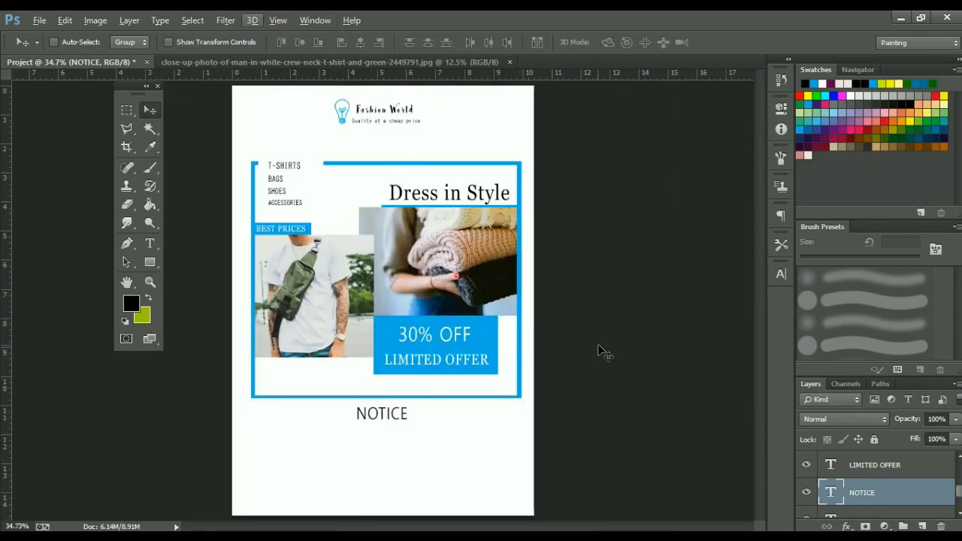
{"action": "left_click", "coordinate": [599, 348]}
- Add a new black text layer reading "The 30% of promo valid till 31st of May, 2020"
{"action": "key", "text": "t"}
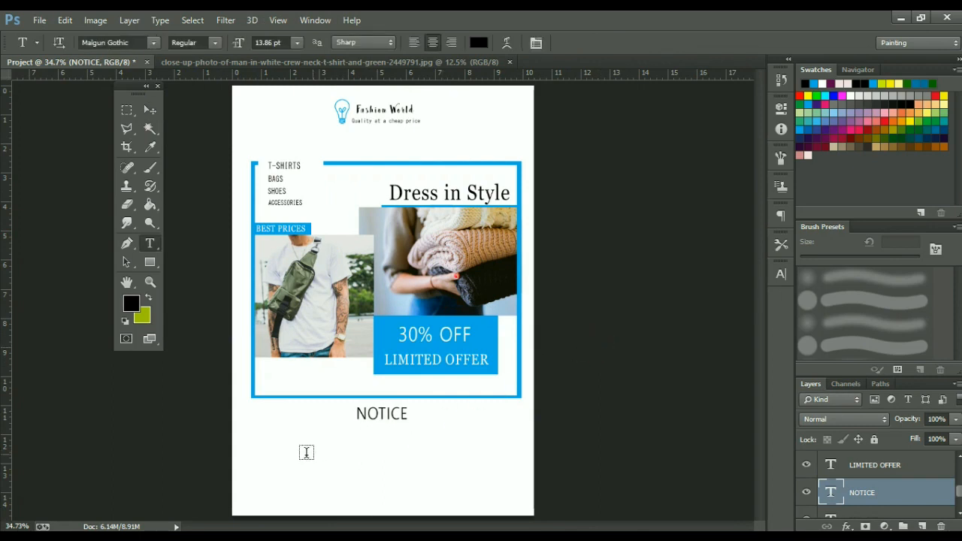
{"action": "left_click", "coordinate": [290, 453]}
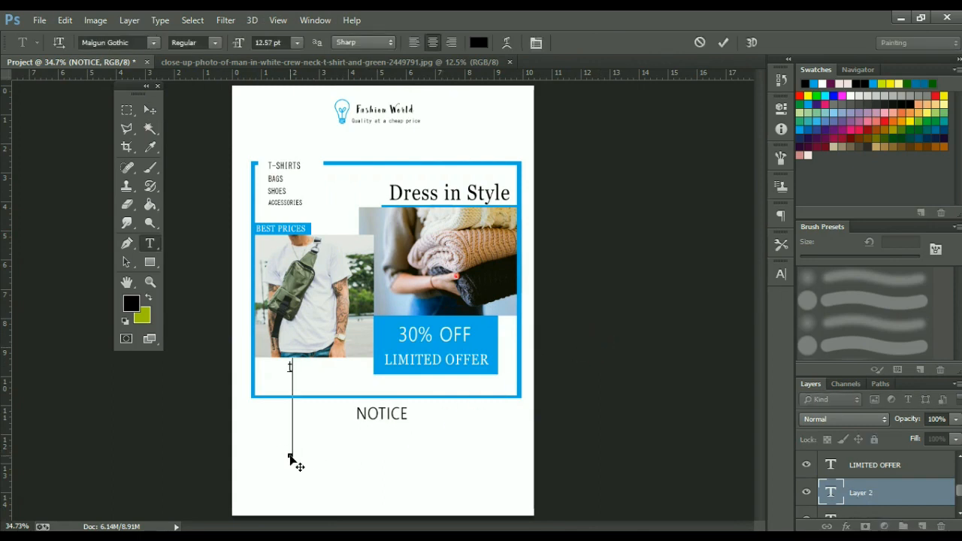
{"action": "type", "text": "tHE"}
{"action": "key", "text": "BackSpace"}
{"action": "key", "text": "BackSpace"}
{"action": "key", "text": "BackSpace"}
{"action": "type", "text": "The 30%"}
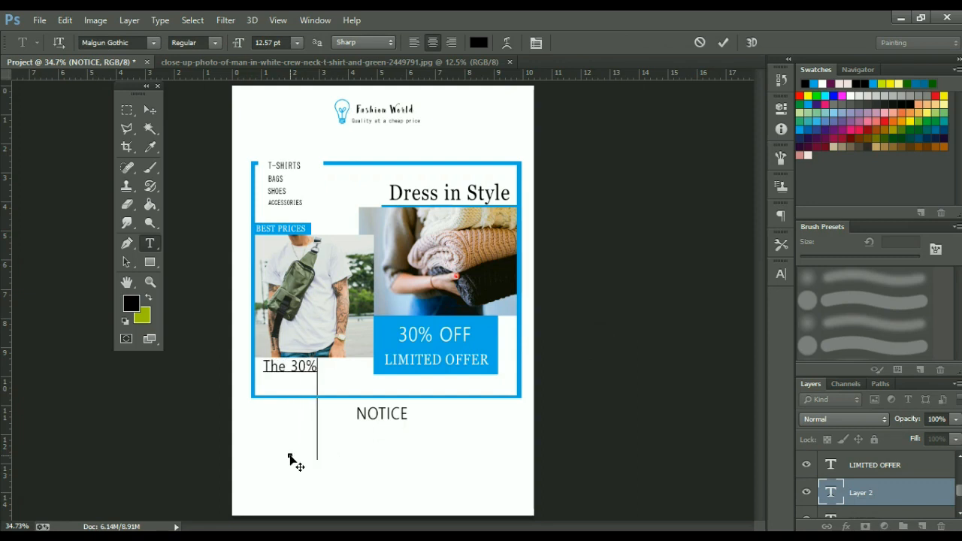
{"action": "type", "text": " of promo val"}
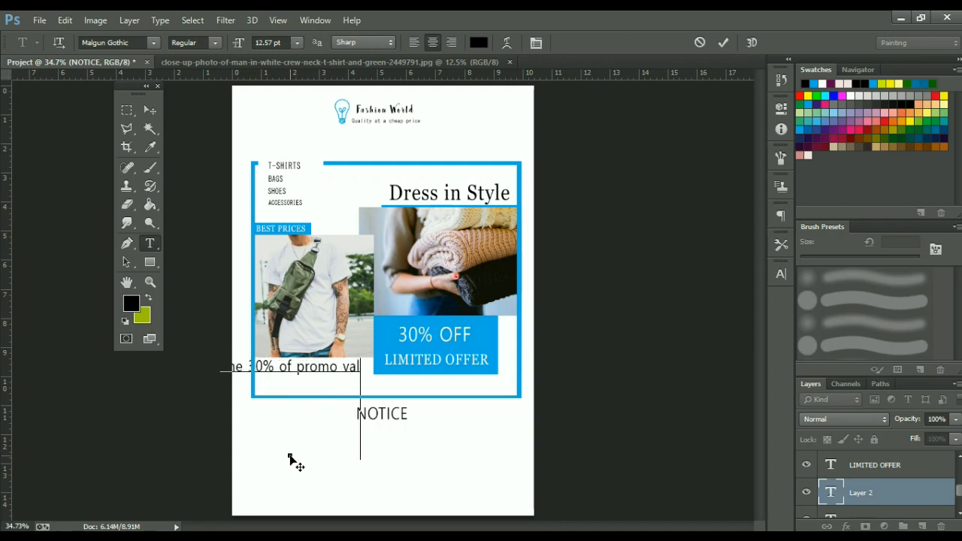
{"action": "type", "text": "id till 31st of May, 2020"}
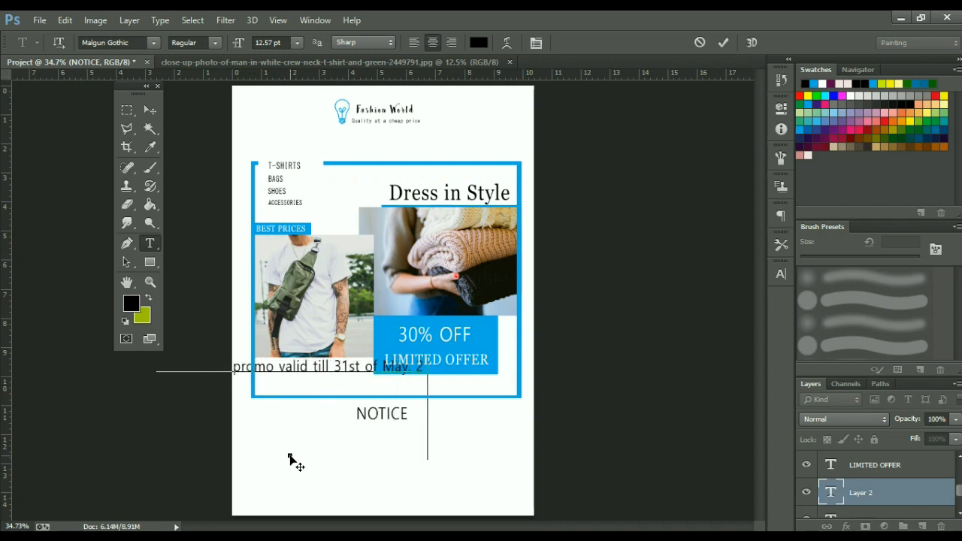
- Scale the promo validity line down to 7.86 pt and place it centred just below the "NOTICE" text
{"action": "left_click", "coordinate": [150, 110]}
{"action": "left_click_drag", "start_coordinate": [328, 387], "coordinate": [423, 461]}
{"action": "key", "text": "ctrl+t"}
{"action": "left_click_drag", "start_coordinate": [529, 448], "coordinate": [477, 449]}
{"action": "key", "text": "Return"}
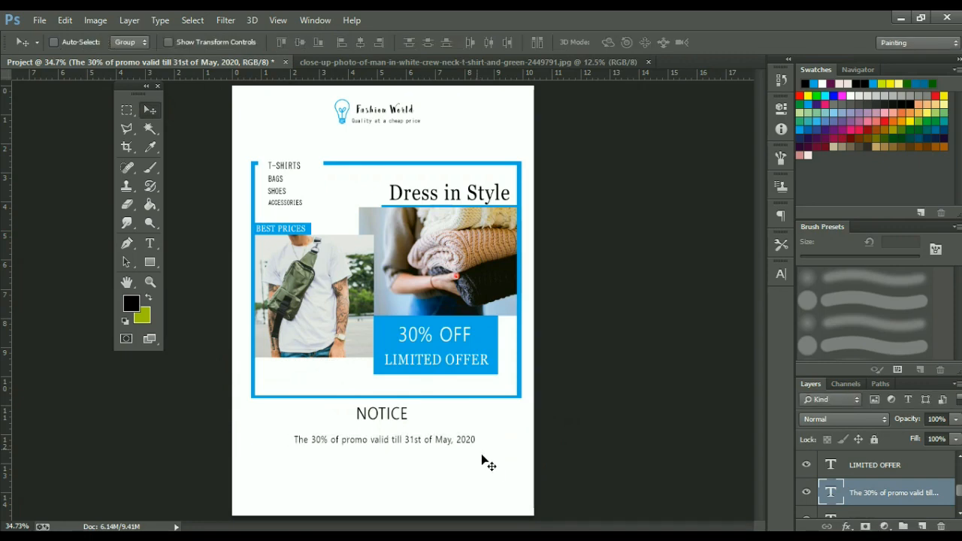
{"action": "key", "text": "shift+Up"}
{"action": "key", "text": "shift+Up"}
{"action": "key", "text": "shift+Up"}
{"action": "key", "text": "shift+Up"}
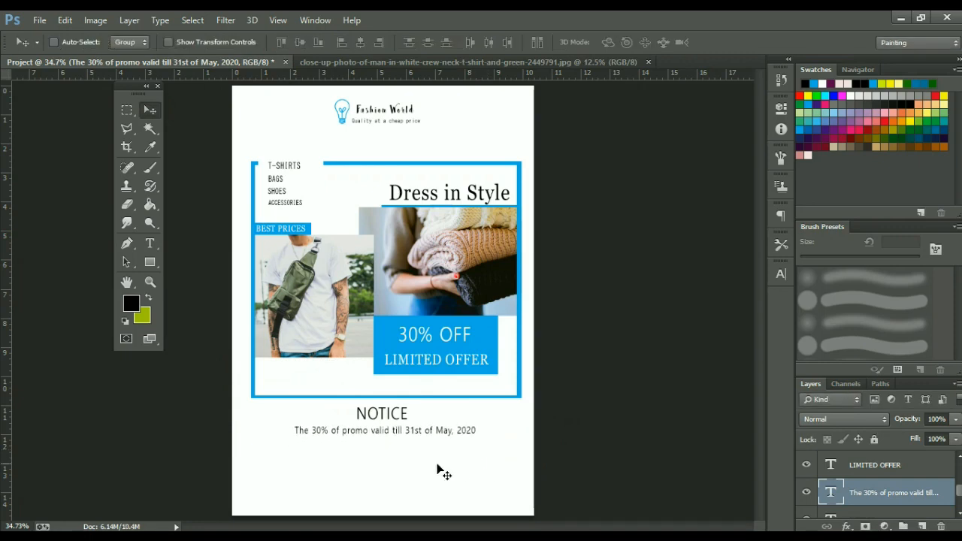
- Nudge the promo validity line slightly down, away from the "NOTICE" text
{"action": "scroll", "coordinate": [406, 466], "scroll_direction": "up", "scroll_amount": 5}
{"action": "left_click_drag", "start_coordinate": [414, 364], "coordinate": [430, 319]}
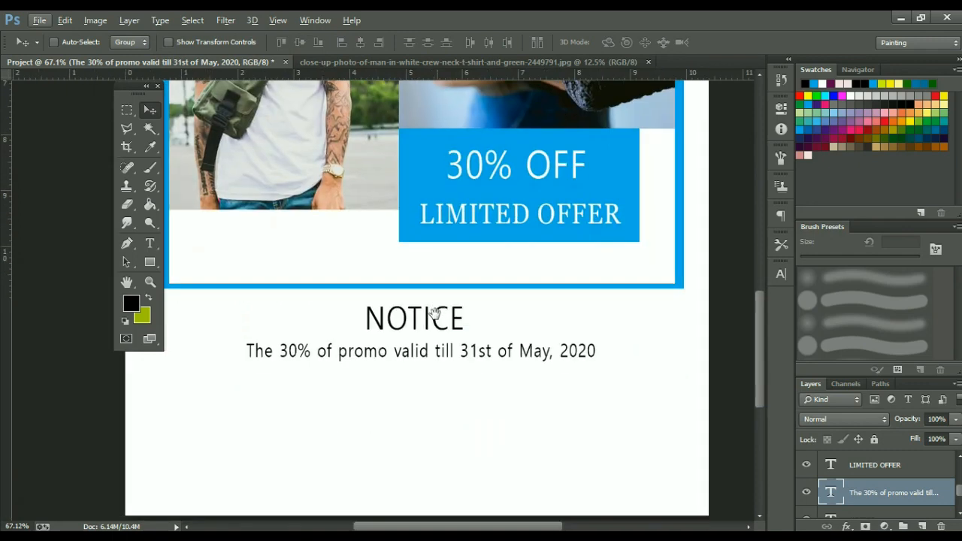
{"action": "key", "text": "Down"}
{"action": "key", "text": "Down"}
{"action": "key", "text": "Down"}
{"action": "key", "text": "Down"}
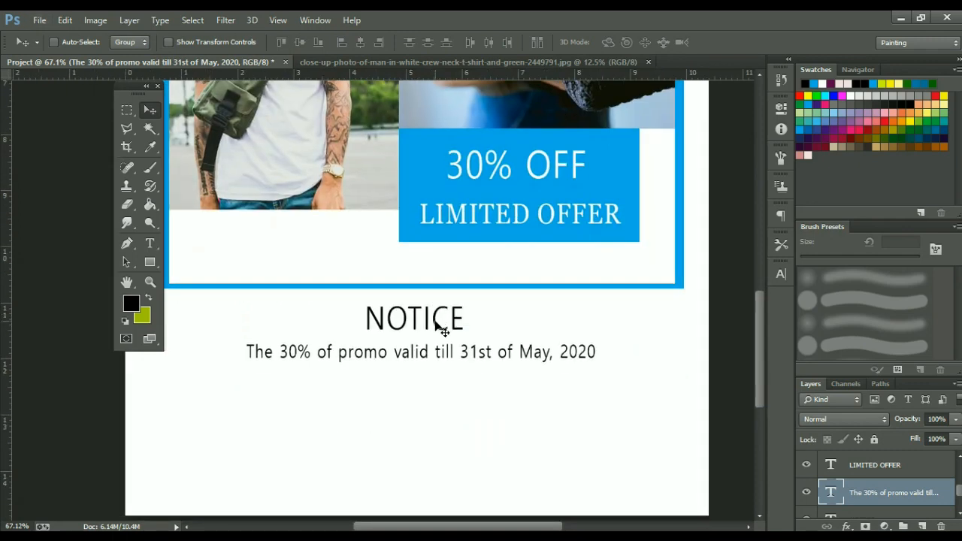
- Reduce the vertical scale of the promo validity text to 173%
{"action": "left_click", "coordinate": [778, 277]}
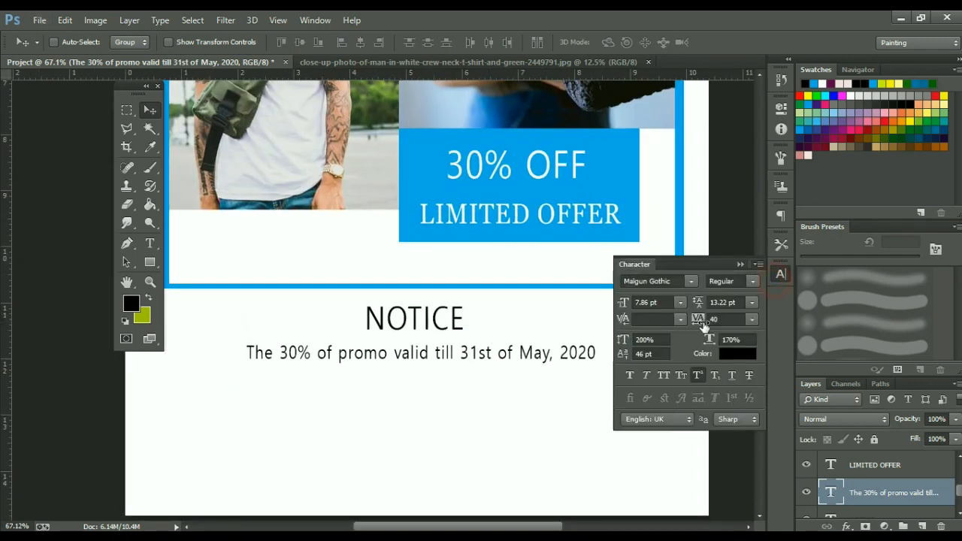
{"action": "left_click", "coordinate": [733, 339]}
{"action": "mouse_move", "coordinate": [625, 343]}
{"action": "left_mouse_down"}
{"action": "mouse_move", "coordinate": [625, 357]}
{"action": "mouse_move", "coordinate": [613, 342]}
{"action": "left_mouse_up"}
{"action": "left_click", "coordinate": [624, 340]}
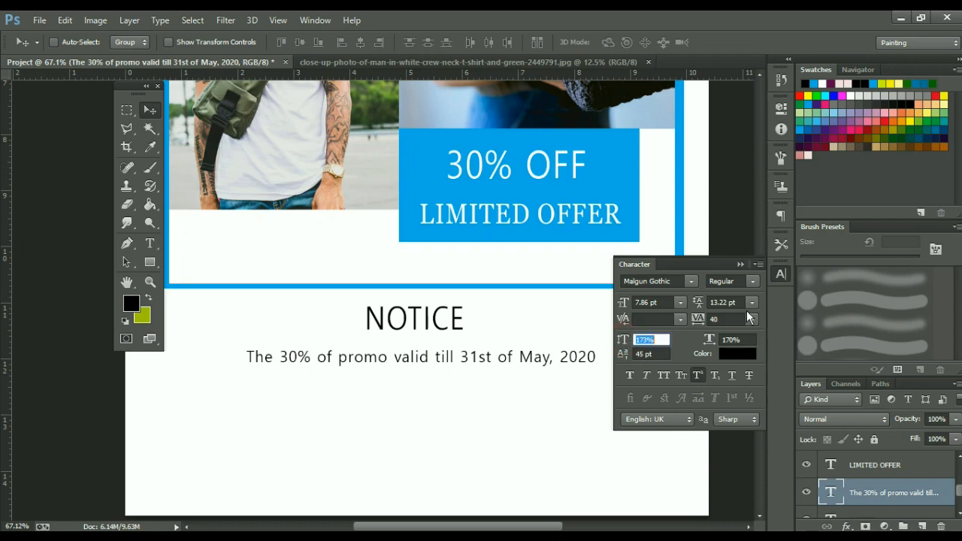
{"action": "left_click", "coordinate": [778, 278]}
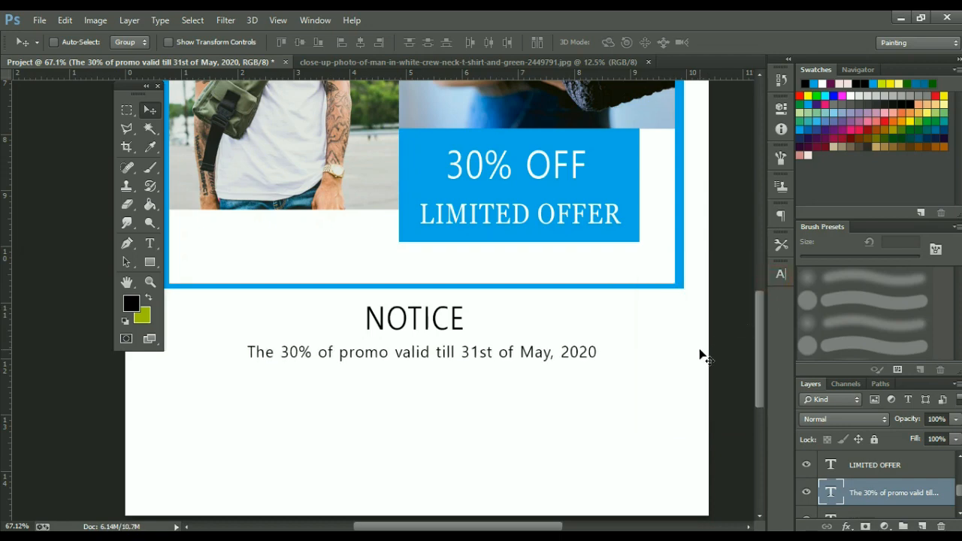
- Draw a thin horizontal rectangle, about 1123 × 13 px, below the promo validity line and fill it with the frame's blue
{"action": "scroll", "coordinate": [480, 368], "scroll_direction": "down", "scroll_amount": 2}
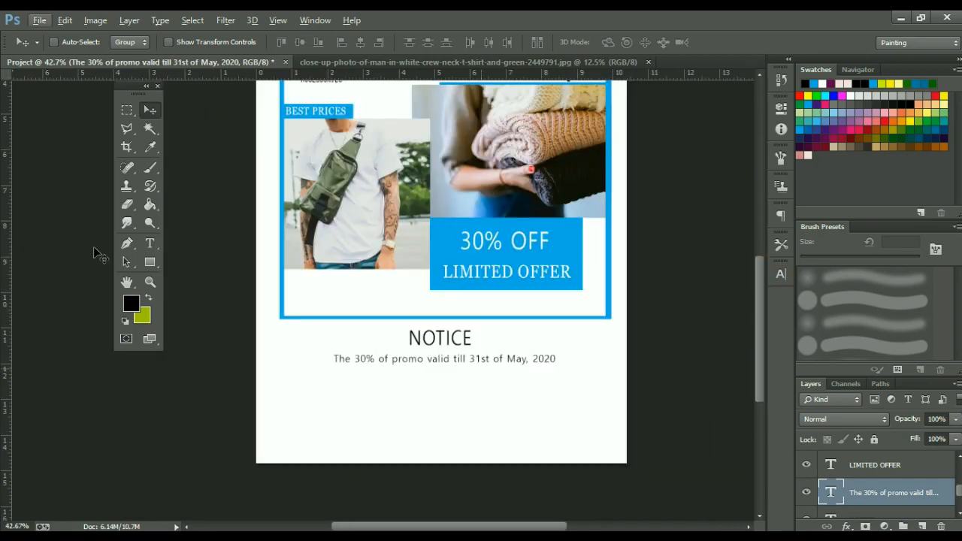
{"action": "left_click", "coordinate": [150, 261]}
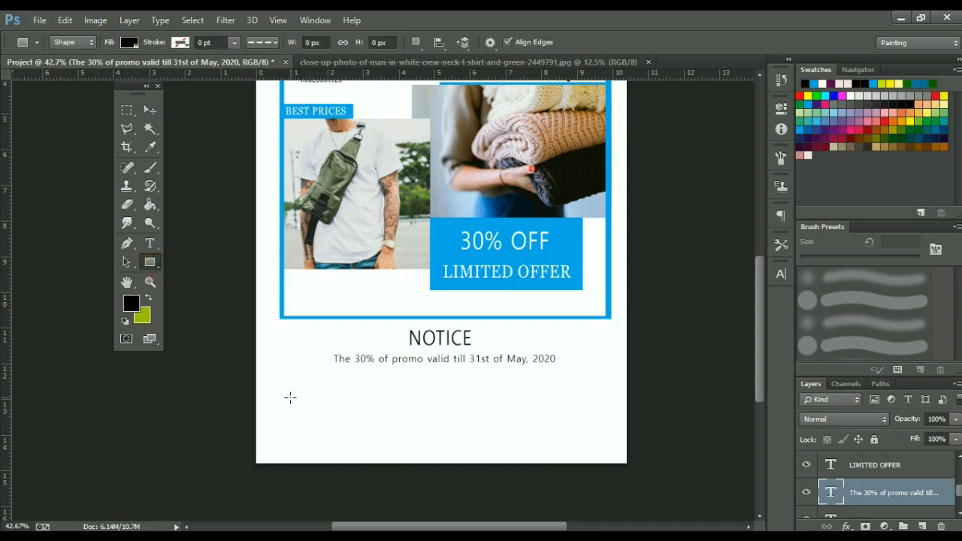
{"action": "left_click_drag", "start_coordinate": [278, 389], "coordinate": [617, 389]}
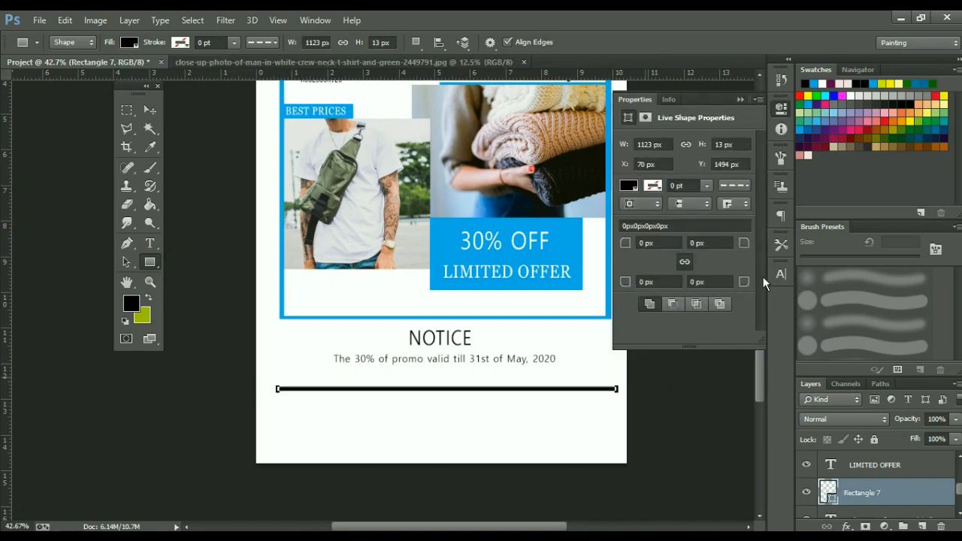
{"action": "left_click", "coordinate": [629, 186]}
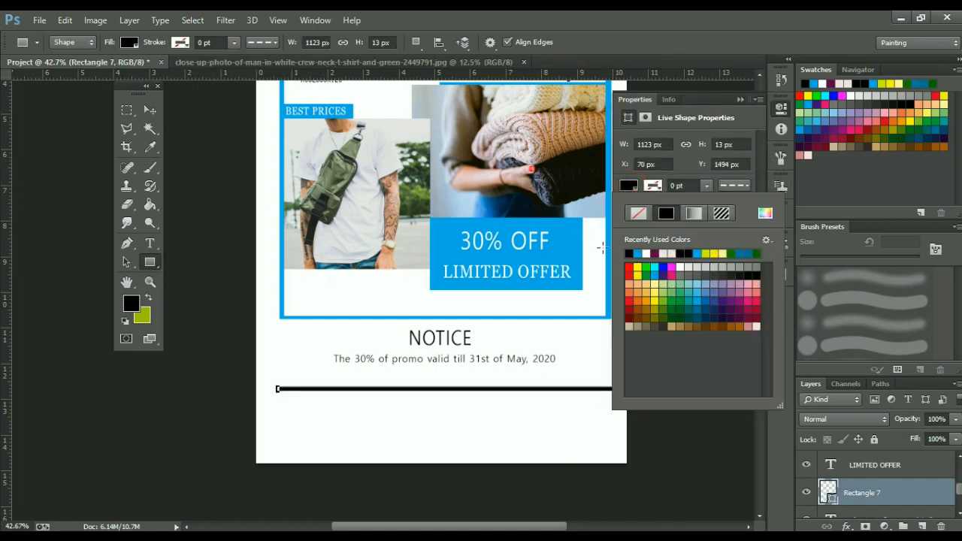
{"action": "left_click", "coordinate": [638, 253]}
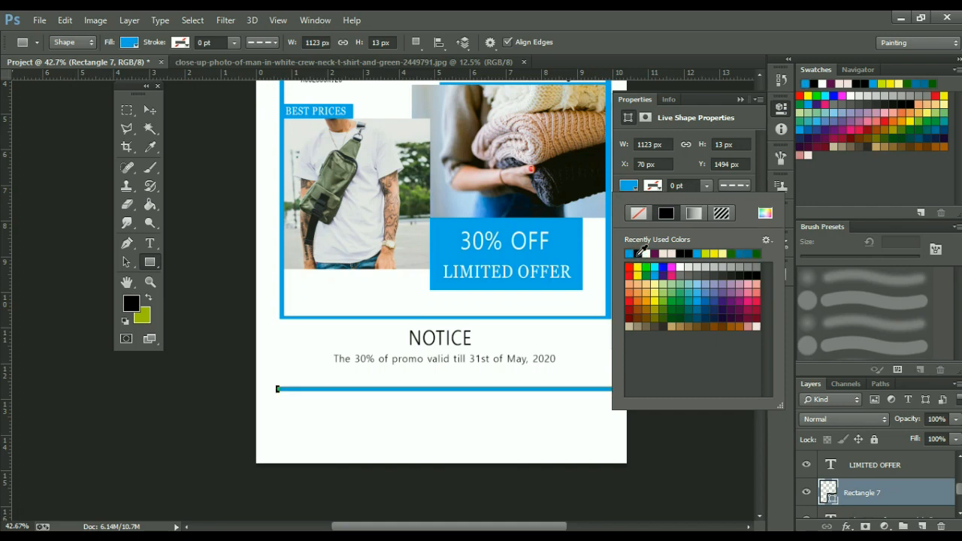
{"action": "left_click", "coordinate": [780, 112]}
{"action": "left_click", "coordinate": [150, 110]}
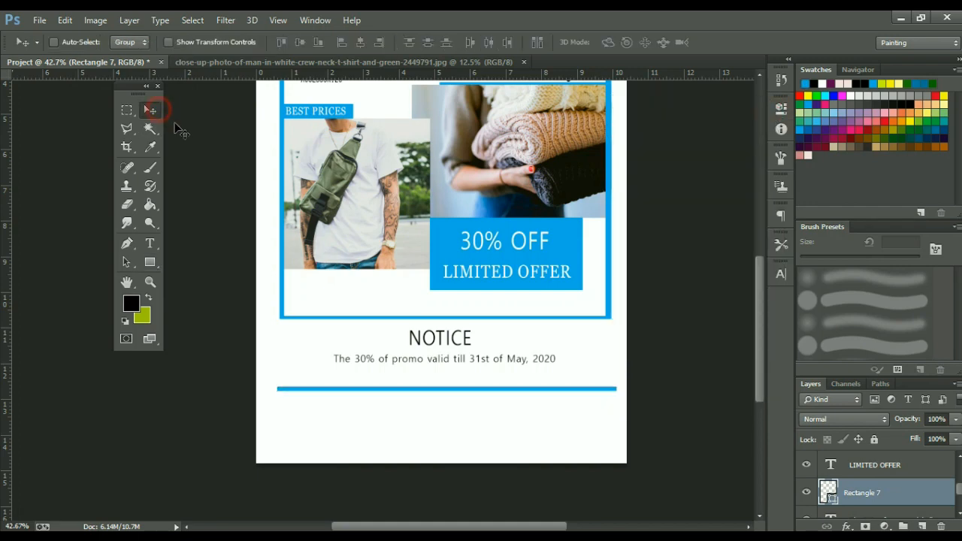
- Move the blue divider bar up a little and reduce its height to make a thinner line
{"action": "key", "text": "shift+Up"}
{"action": "key", "text": "shift+Up"}
{"action": "key", "text": "shift+Down"}
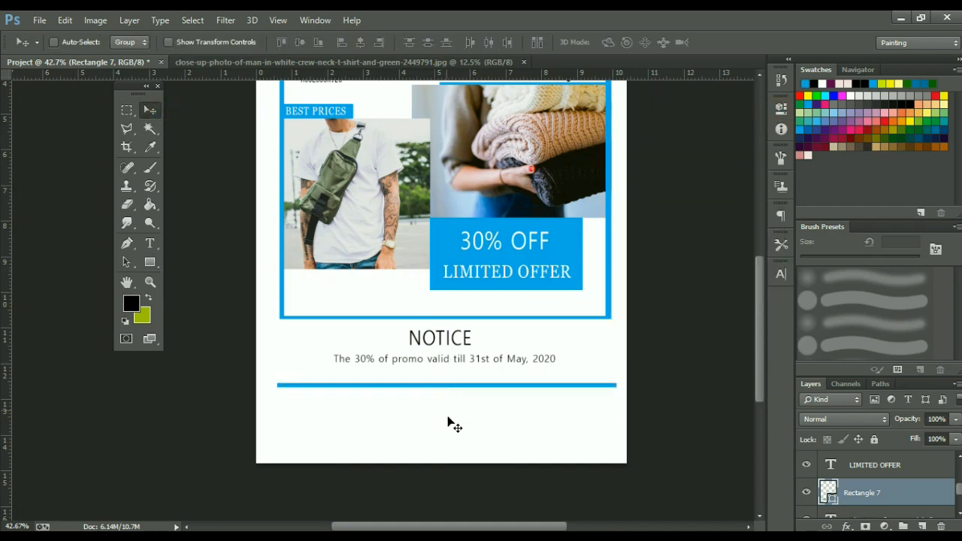
{"action": "scroll", "coordinate": [447, 423], "scroll_direction": "up", "scroll_amount": 5}
{"action": "key", "text": "ctrl+t"}
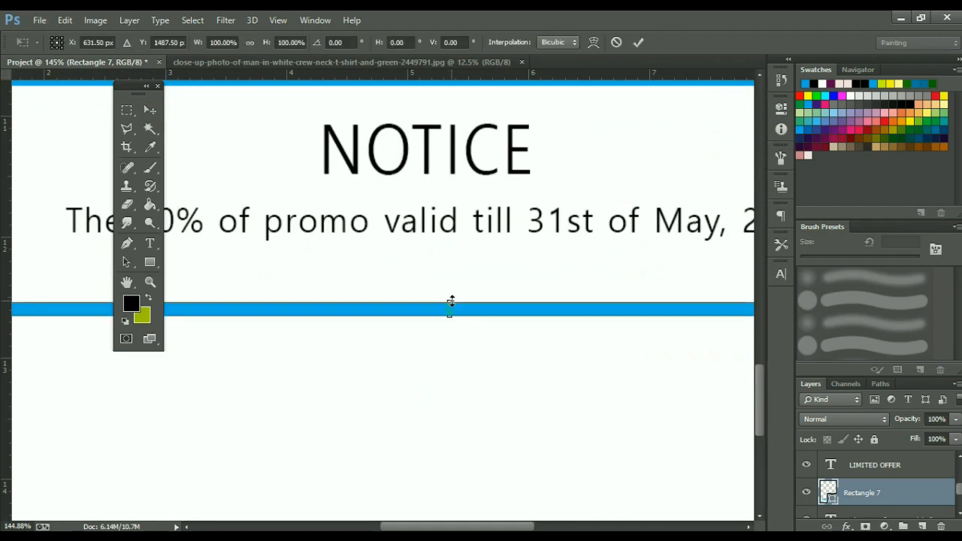
{"action": "left_click_drag", "start_coordinate": [451, 303], "coordinate": [460, 307]}
{"action": "key", "text": "Return"}
{"action": "scroll", "coordinate": [459, 308], "scroll_direction": "down", "scroll_amount": 4}
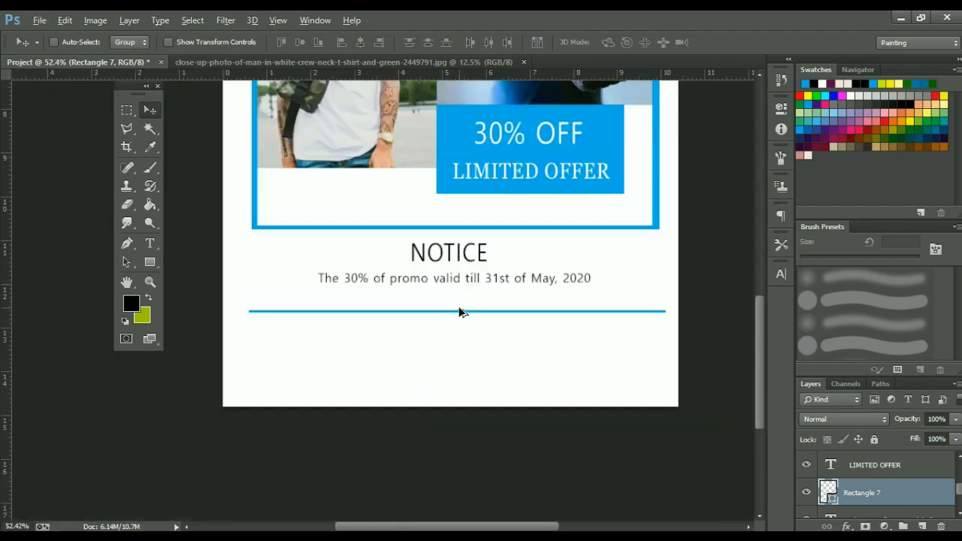
- Nudge the thin blue divider line further up toward the promo validity text
{"action": "scroll", "coordinate": [459, 307], "scroll_direction": "down", "scroll_amount": 1}
{"action": "key", "text": "Up"}
{"action": "key", "text": "Up"}
{"action": "key", "text": "Up"}
{"action": "key", "text": "Up"}
{"action": "key", "text": "Up"}
{"action": "key", "text": "Up"}
{"action": "key", "text": "Up"}
{"action": "key", "text": "Up"}
{"action": "key", "text": "Up"}
{"action": "key", "text": "Up"}
{"action": "key", "text": "Up"}
{"action": "key", "text": "Up"}
{"action": "key", "text": "Up"}
{"action": "key", "text": "Up"}
{"action": "key", "text": "Up"}
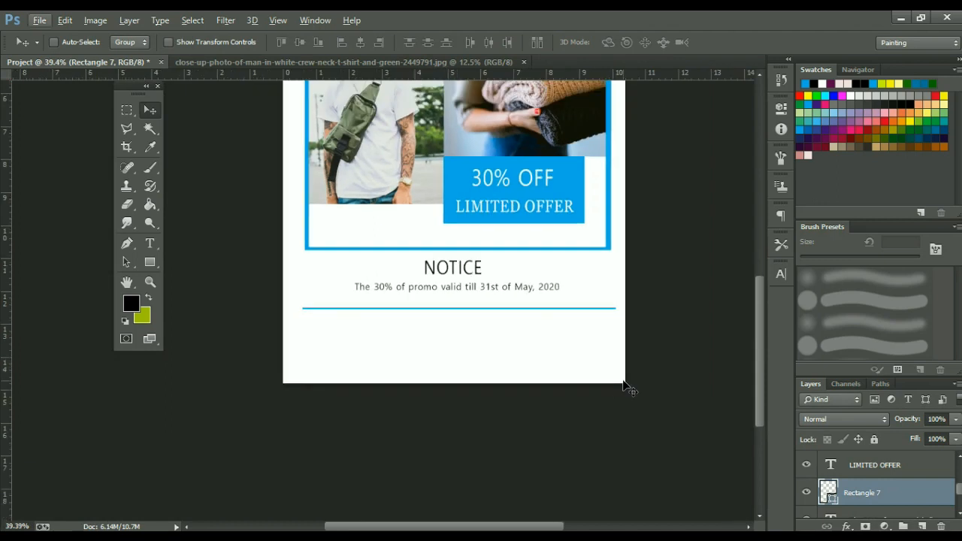
{"action": "key", "text": "alt+f"}
{"action": "left_click", "coordinate": [655, 351]}
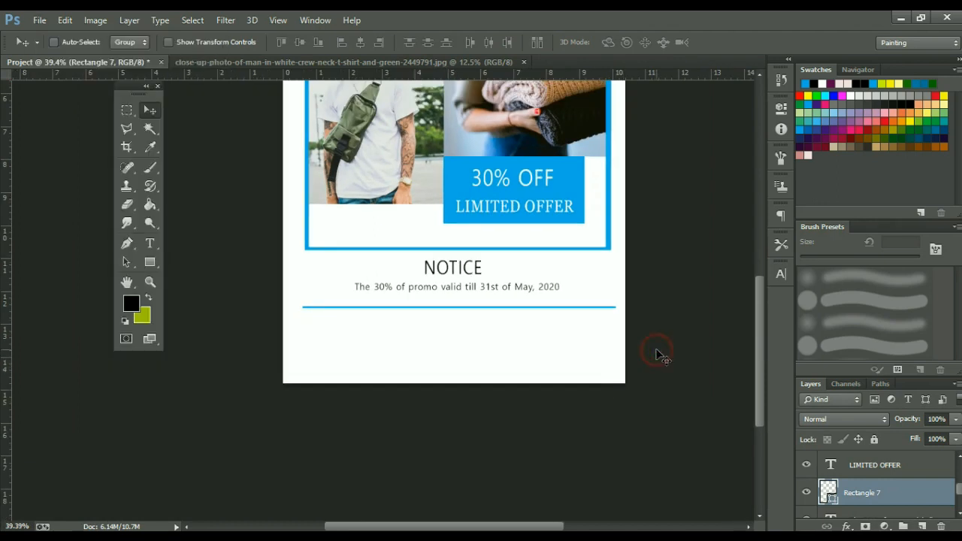
- Add the text "CONTACT" in black, scale it down and place it under the left end of the blue divider line
{"action": "key", "text": "t"}
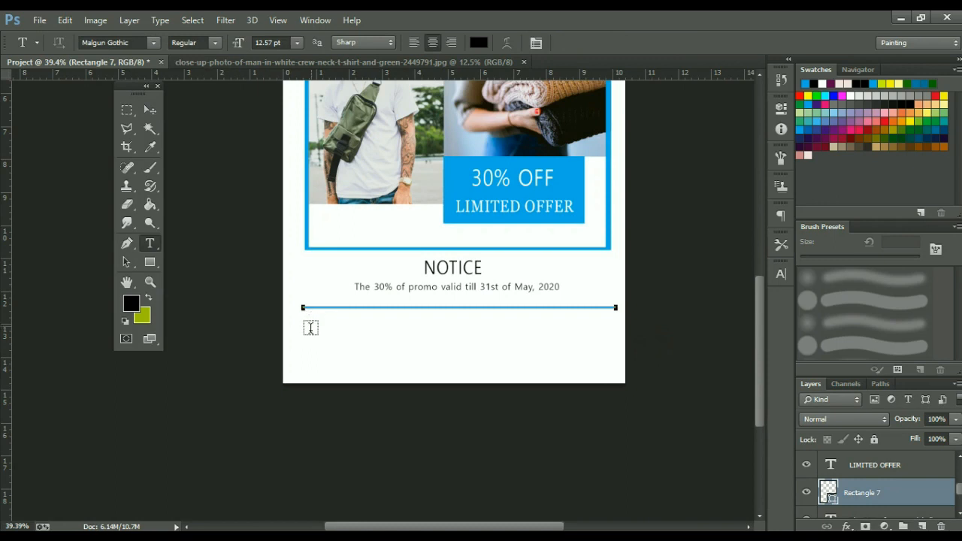
{"action": "left_click", "coordinate": [311, 330]}
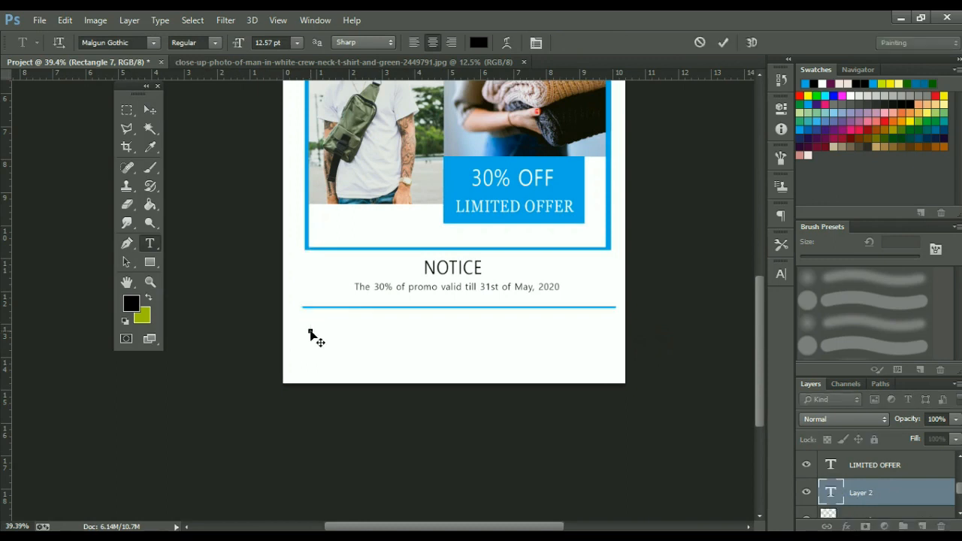
{"action": "type", "text": "CONTACT"}
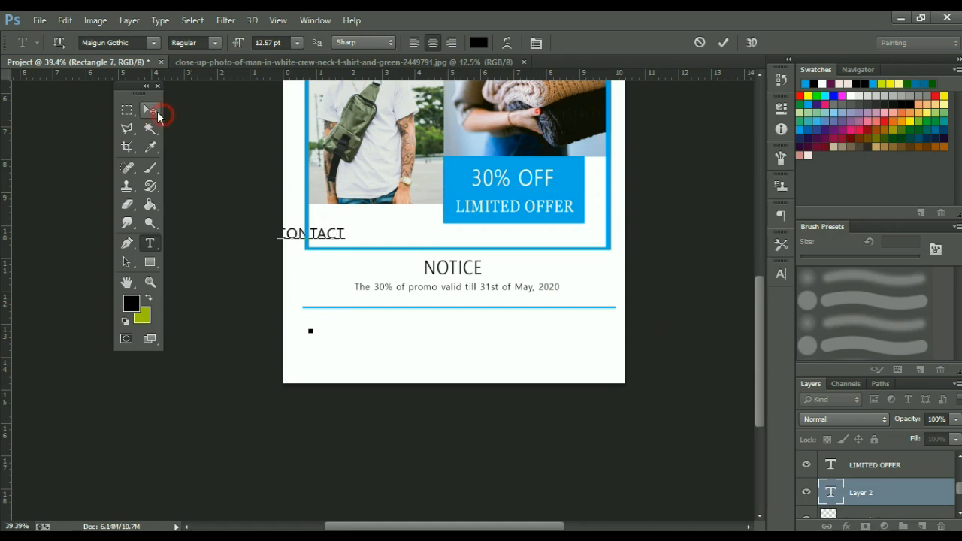
{"action": "left_click", "coordinate": [150, 109]}
{"action": "left_click_drag", "start_coordinate": [300, 240], "coordinate": [358, 325]}
{"action": "key", "text": "ctrl+t"}
{"action": "key", "text": "Return"}
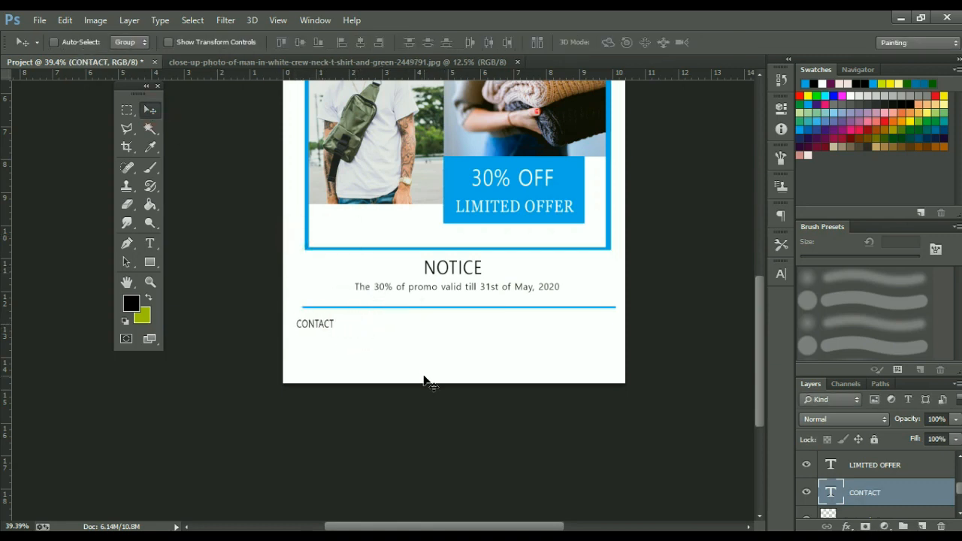
- Nudge the CONTACT heading slightly down below the blue divider line
{"action": "key", "text": "shift+Down"}
{"action": "key", "text": "shift+Down"}
{"action": "key", "text": "shift+Up"}
- Add a text line reading "Phone" followed by the phone number and place it under the CONTACT heading
{"action": "key", "text": "t"}
{"action": "scroll", "coordinate": [297, 380], "scroll_direction": "up", "scroll_amount": 4}
{"action": "left_click", "coordinate": [300, 340]}
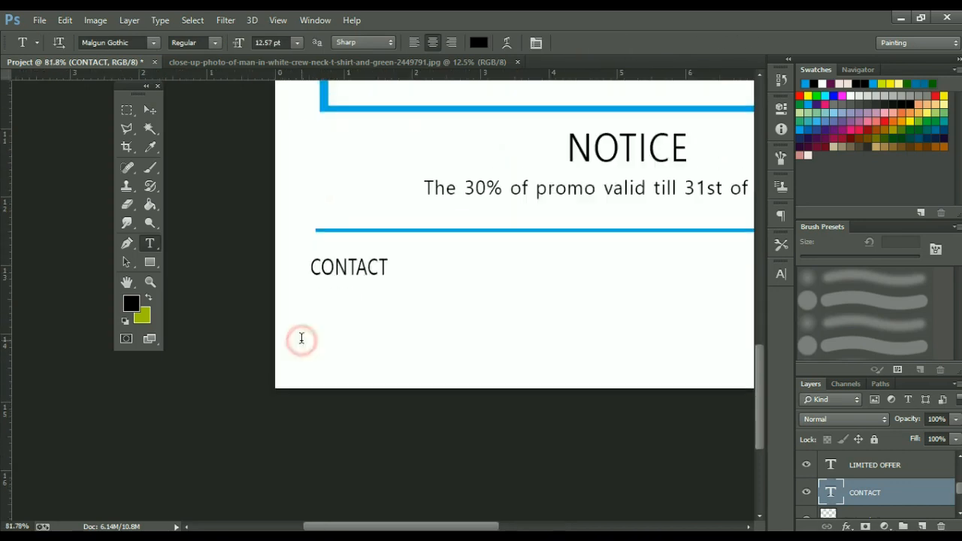
{"action": "type", "text": "Phone =234"}
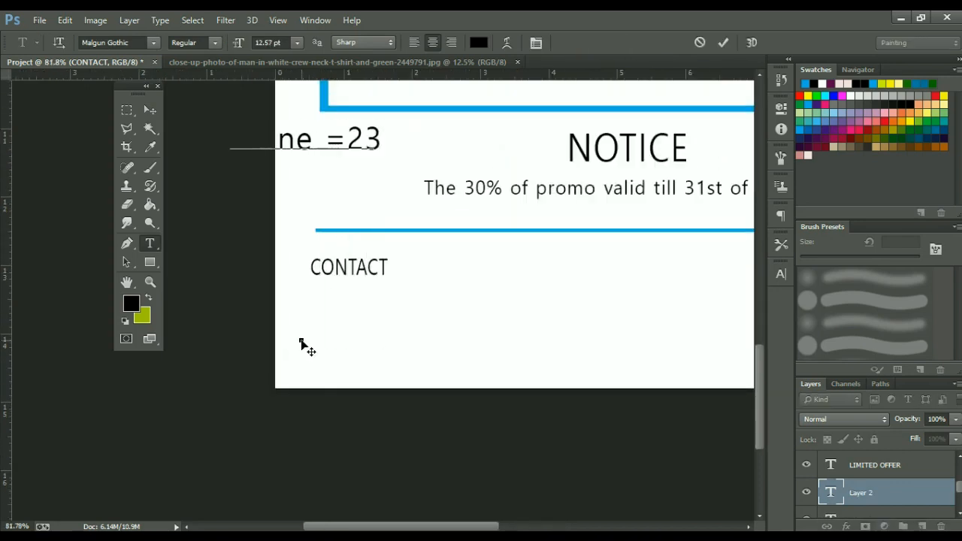
{"action": "key", "text": "BackSpace"}
{"action": "key", "text": "BackSpace"}
{"action": "key", "text": "BackSpace"}
{"action": "key", "text": "BackSpace"}
{"action": "key", "text": "BackSpace"}
{"action": "type", "text": "+234000000000"}
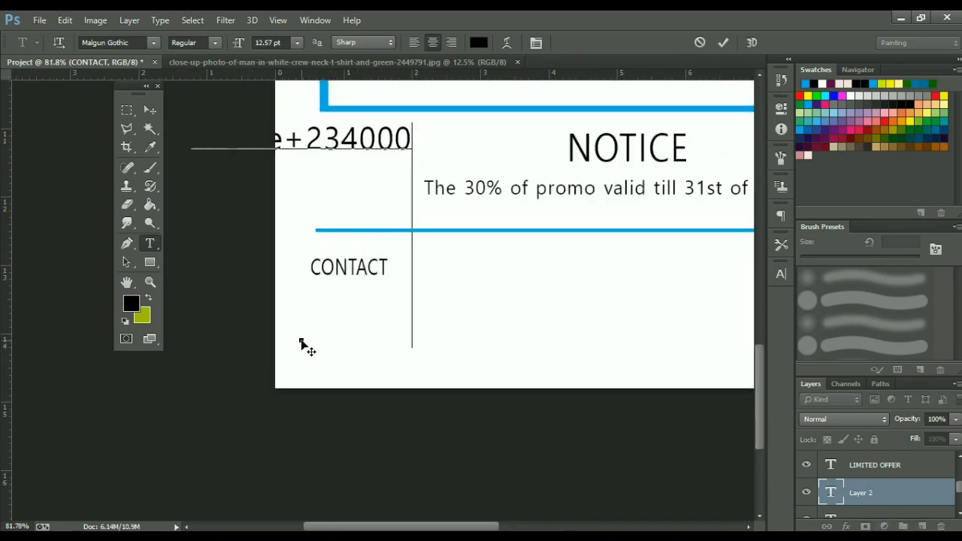
{"action": "left_click", "coordinate": [150, 110]}
{"action": "left_click_drag", "start_coordinate": [329, 114], "coordinate": [552, 305]}
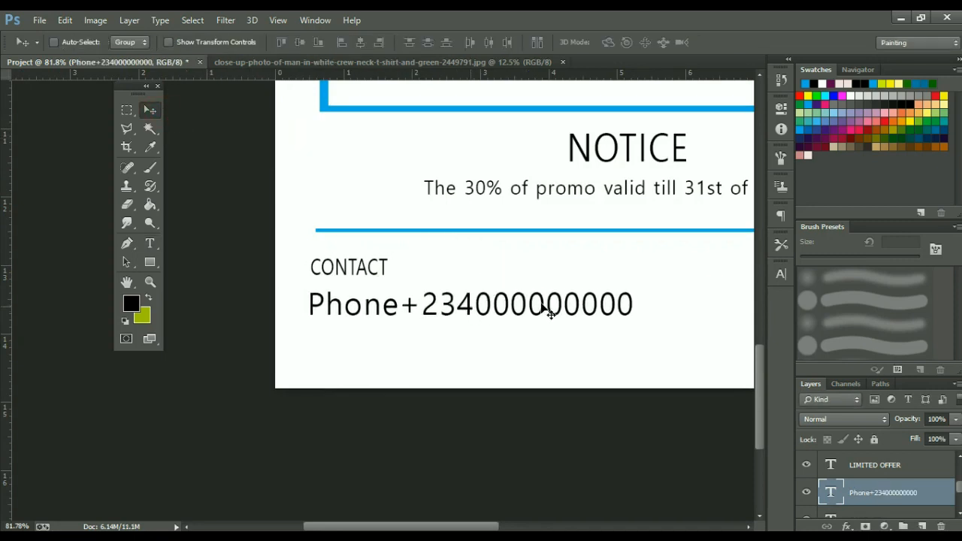
- Reduce the phone line slightly and align its start with the CONTACT heading
{"action": "key", "text": "ctrl+t"}
{"action": "left_click_drag", "start_coordinate": [634, 304], "coordinate": [601, 309]}
{"action": "left_click_drag", "start_coordinate": [521, 303], "coordinate": [435, 289]}
{"action": "scroll", "coordinate": [431, 288], "scroll_direction": "up", "scroll_amount": 6}
{"action": "key", "text": "Return"}
{"action": "scroll", "coordinate": [435, 288], "scroll_direction": "up", "scroll_amount": 1}
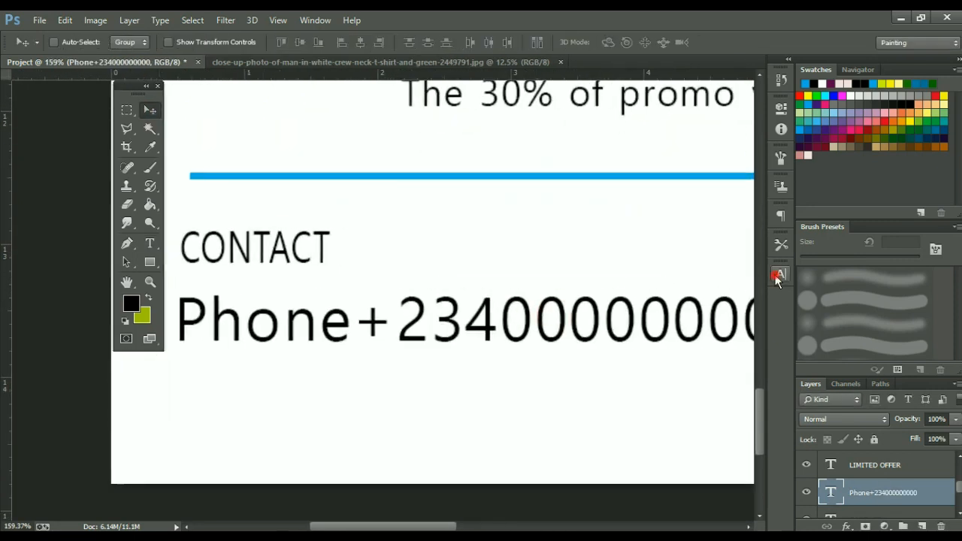
- Scale the phone line down further so that it is clearly smaller than the CONTACT heading
{"action": "left_click", "coordinate": [780, 274]}
{"action": "left_click_drag", "start_coordinate": [632, 352], "coordinate": [624, 340]}
{"action": "left_click", "coordinate": [740, 265]}
{"action": "scroll", "coordinate": [648, 312], "scroll_direction": "down", "scroll_amount": 5}
{"action": "key", "text": "ctrl+t"}
{"action": "left_click_drag", "start_coordinate": [722, 313], "coordinate": [525, 306]}
{"action": "key", "text": "Return"}
{"action": "scroll", "coordinate": [536, 320], "scroll_direction": "down", "scroll_amount": 5}
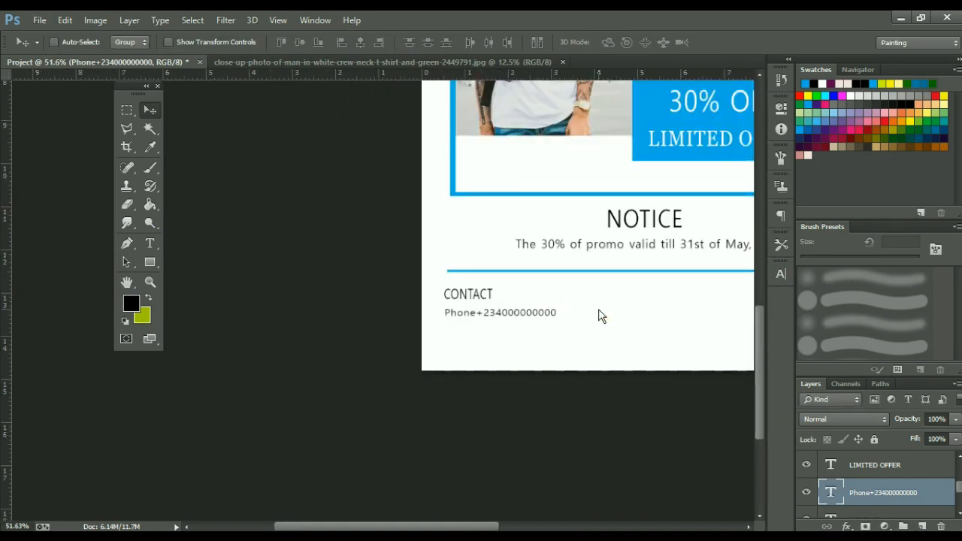
- Add a text line with the business's street and country address and move it below the phone line
{"action": "left_click_drag", "start_coordinate": [586, 330], "coordinate": [443, 363]}
{"action": "scroll", "coordinate": [444, 363], "scroll_direction": "up", "scroll_amount": 2}
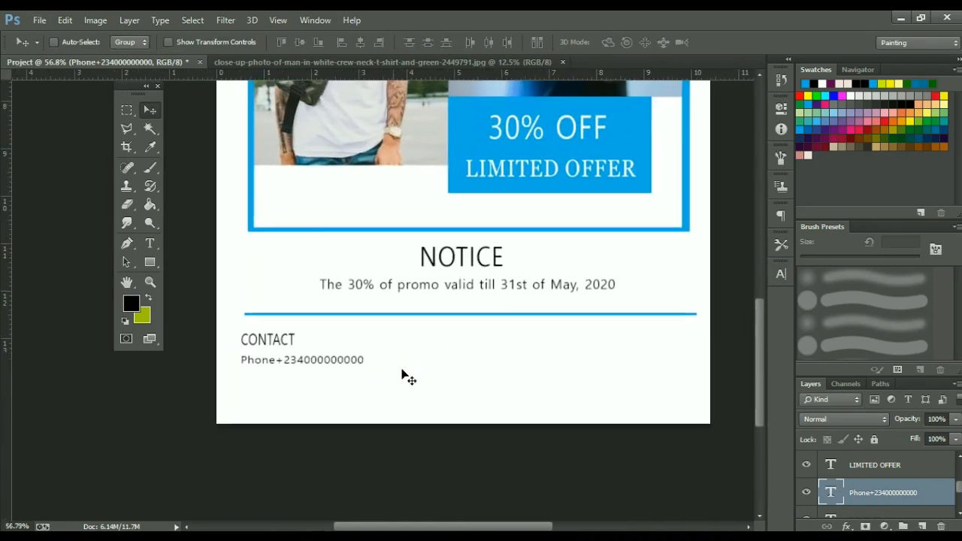
{"action": "key", "text": "t"}
{"action": "scroll", "coordinate": [245, 401], "scroll_direction": "up", "scroll_amount": 5}
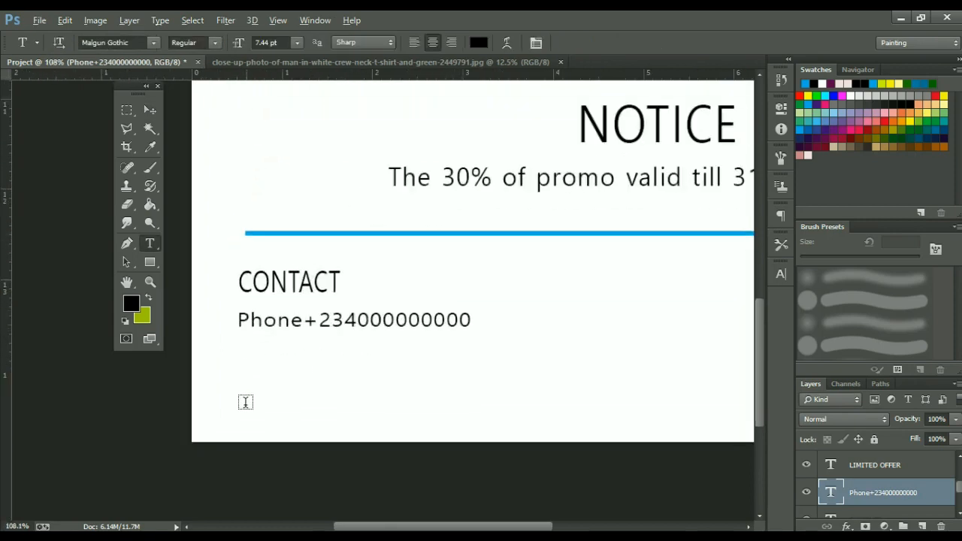
{"action": "left_click", "coordinate": [247, 398]}
{"action": "type", "text": "1. unknown Street"}
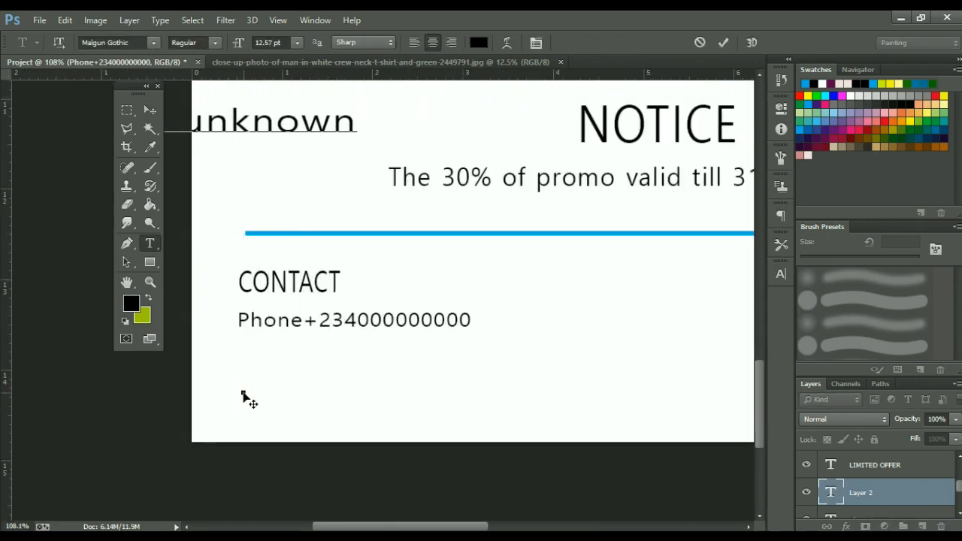
{"action": "type", "text": ", Unknow"}
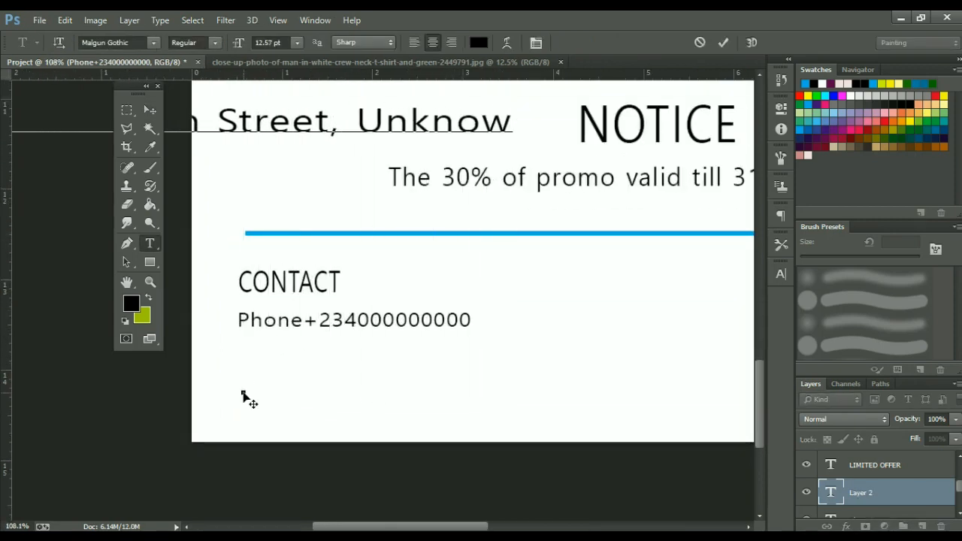
{"action": "type", "text": "n Country"}
{"action": "left_click", "coordinate": [150, 107]}
{"action": "left_click_drag", "start_coordinate": [288, 124], "coordinate": [471, 389]}
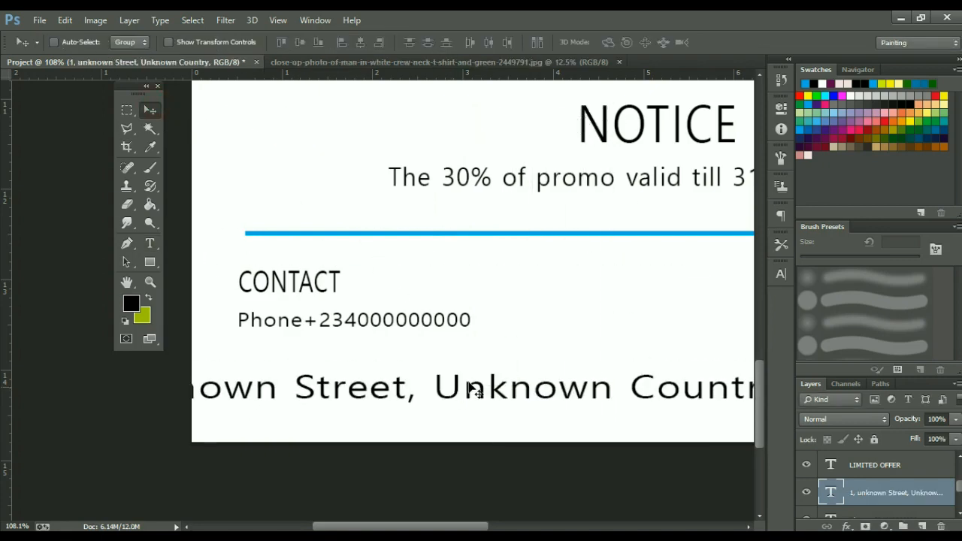
- Scale the address line down and place it directly under the phone line, aligned with its start
{"action": "key", "text": "ctrl+t"}
{"action": "left_click_drag", "start_coordinate": [48, 407], "coordinate": [267, 372]}
{"action": "key", "text": "Return"}
{"action": "left_click_drag", "start_coordinate": [333, 388], "coordinate": [305, 348]}
{"action": "scroll", "coordinate": [301, 344], "scroll_direction": "up", "scroll_amount": 5}
{"action": "scroll", "coordinate": [376, 364], "scroll_direction": "down", "scroll_amount": 6}
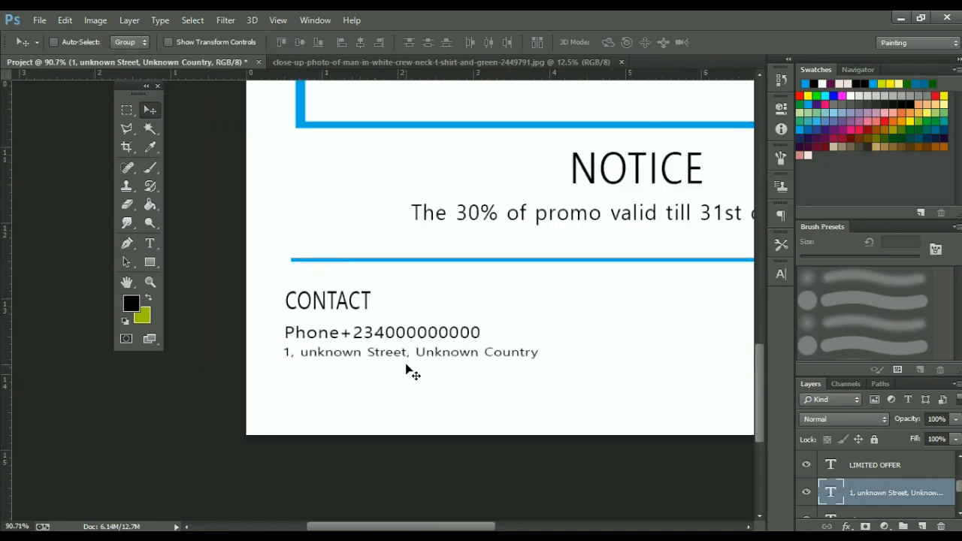
{"action": "key", "text": "t"}
{"action": "left_click", "coordinate": [297, 395]}
{"action": "type", "text": "www."}
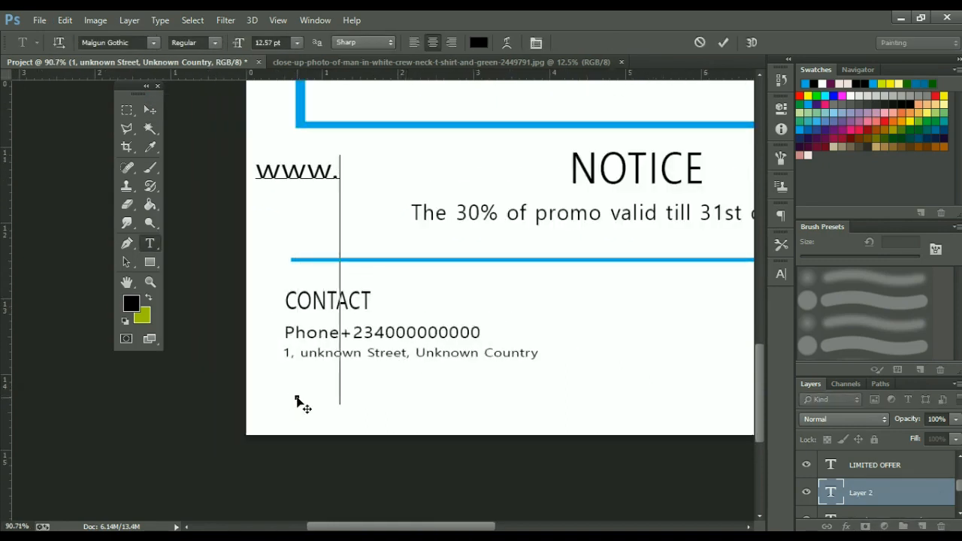
{"action": "type", "text": "unknownbuisnes.com"}
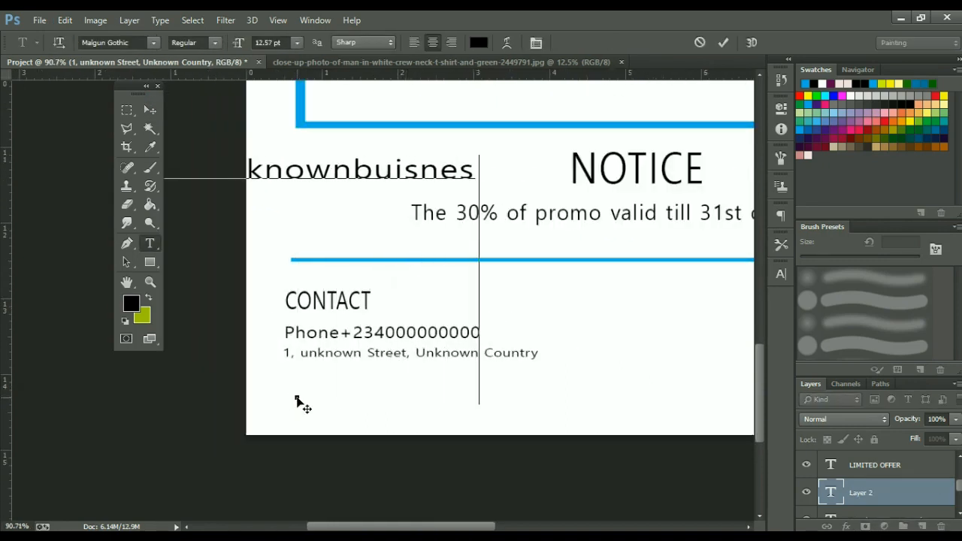
{"action": "left_click_drag", "start_coordinate": [323, 200], "coordinate": [520, 435]}
- Scale the website text down a little and move it up closer to the address line
{"action": "key", "text": "ctrl+t"}
{"action": "left_click_drag", "start_coordinate": [706, 416], "coordinate": [624, 410]}
{"action": "key", "text": "Return"}
{"action": "left_click_drag", "start_coordinate": [566, 400], "coordinate": [563, 382]}
{"action": "key", "text": "t"}
{"action": "type", "text": "s.com"}
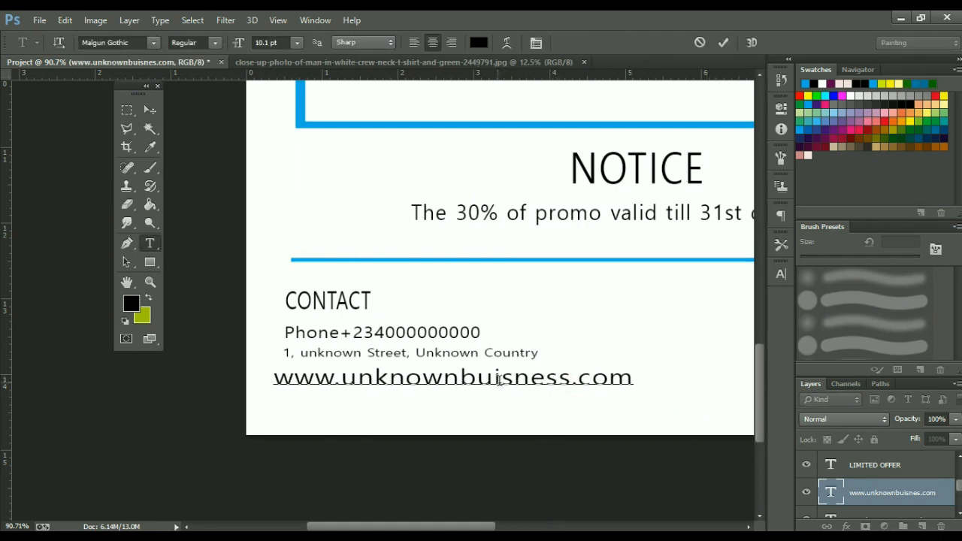
{"action": "left_click", "coordinate": [496, 380]}
{"action": "key", "text": "Delete"}
{"action": "key", "text": "Right"}
{"action": "type", "text": "i"}
{"action": "left_click", "coordinate": [149, 110]}
- Shrink the website line to match the other contact details, align its start with them and nudge it down
{"action": "key", "text": "ctrl+t"}
{"action": "left_click_drag", "start_coordinate": [633, 390], "coordinate": [520, 353]}
{"action": "key", "text": "Return"}
{"action": "key", "text": "ctrl+t"}
{"action": "key", "text": "Return"}
{"action": "key", "text": "Down"}
{"action": "key", "text": "Down"}
- Scale the address line down closer to the website line's width and nudge it back into alignment
{"action": "scroll", "coordinate": [880, 496], "scroll_direction": "down", "scroll_amount": 1}
{"action": "left_click", "coordinate": [880, 498]}
{"action": "key", "text": "ctrl+t"}
{"action": "key", "text": "Return"}
{"action": "key", "text": "shift+Left"}
{"action": "key", "text": "shift+Left"}
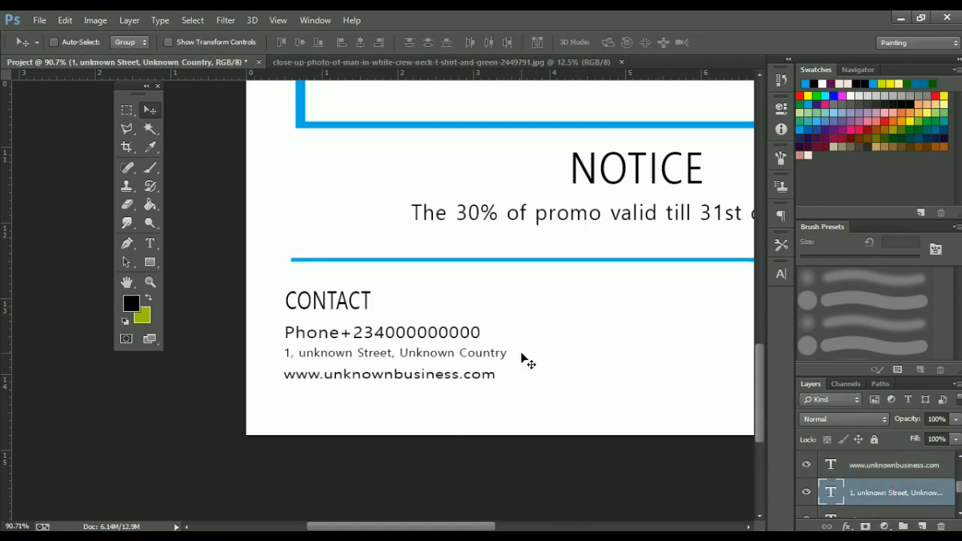
- Enlarge the address line slightly and nudge it right toward the alignment of the other contact lines
{"action": "key", "text": "ctrl+t"}
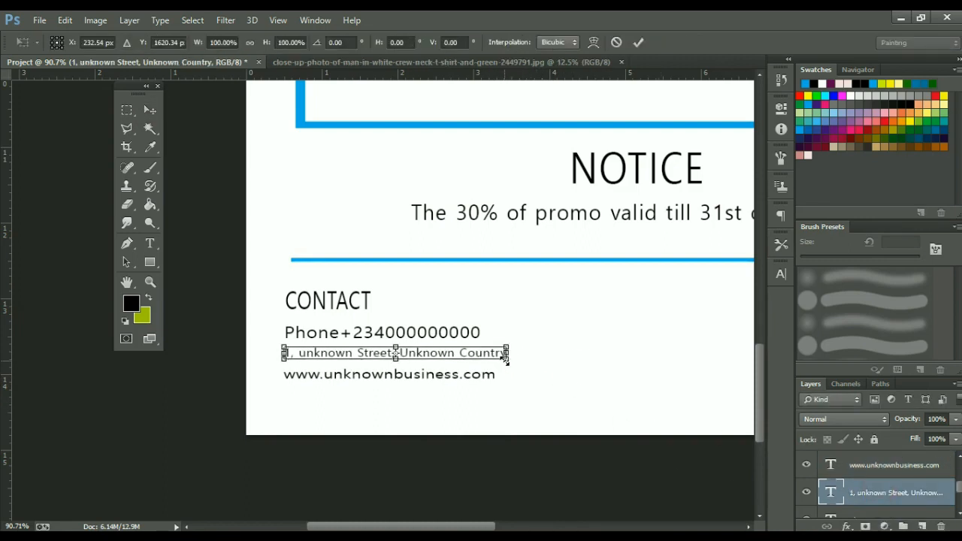
{"action": "mouse_move", "coordinate": [509, 359]}
{"action": "left_mouse_down"}
{"action": "mouse_move", "coordinate": [513, 366]}
{"action": "mouse_move", "coordinate": [520, 355]}
{"action": "left_mouse_up"}
{"action": "key", "text": "Return"}
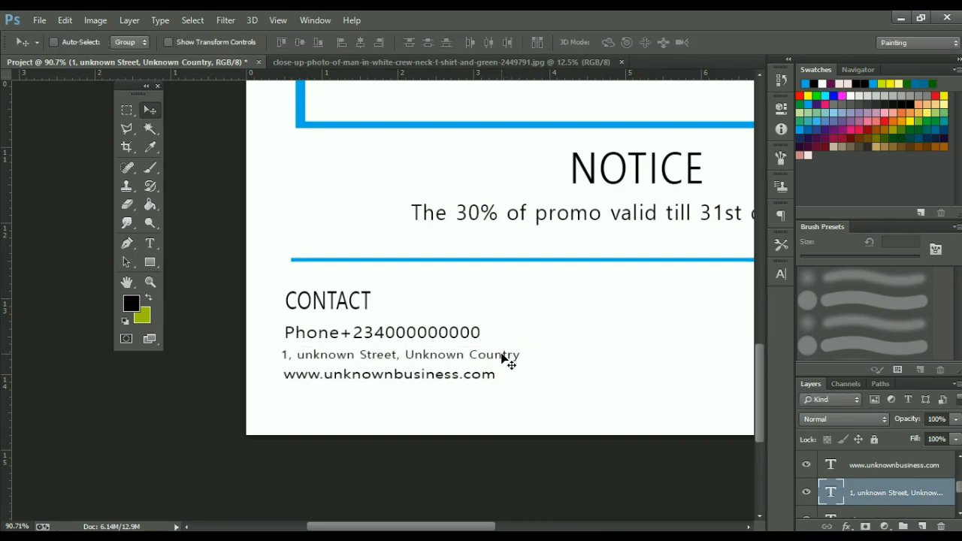
{"action": "key", "text": "Right"}
{"action": "key", "text": "Right"}
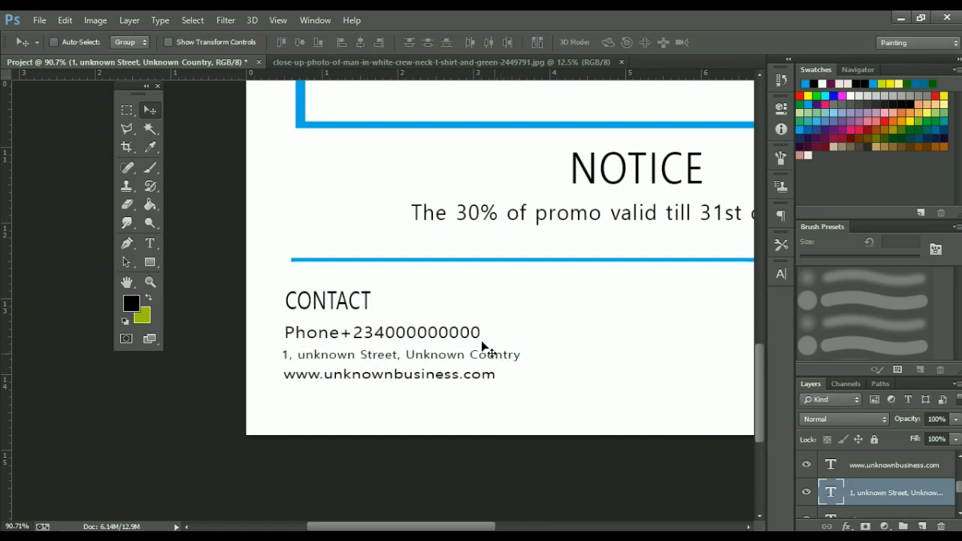
- Scale the phone line down to match the text size of the address and website lines
{"action": "scroll", "coordinate": [885, 480], "scroll_direction": "down", "scroll_amount": 1}
{"action": "left_click", "coordinate": [885, 495]}
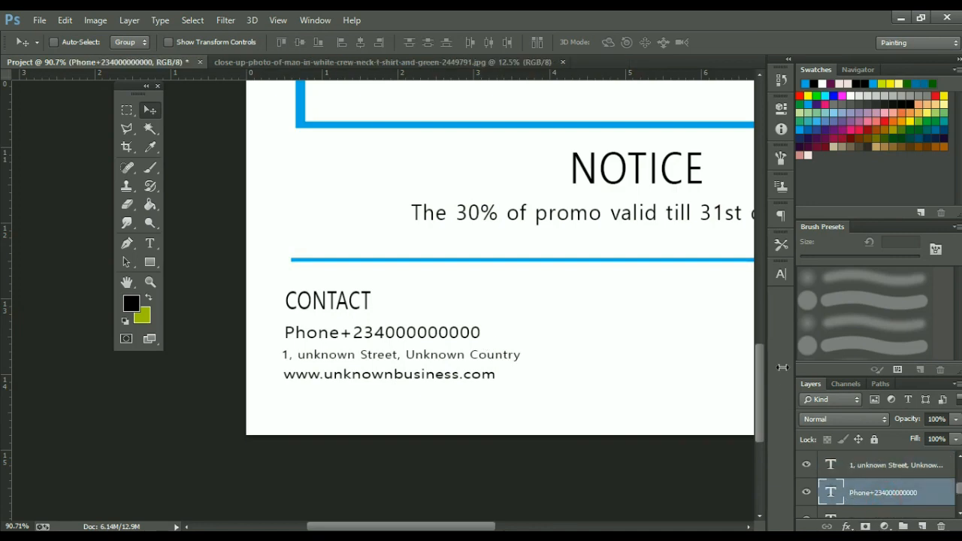
{"action": "key", "text": "ctrl+t"}
{"action": "scroll", "coordinate": [493, 343], "scroll_direction": "up", "scroll_amount": 2}
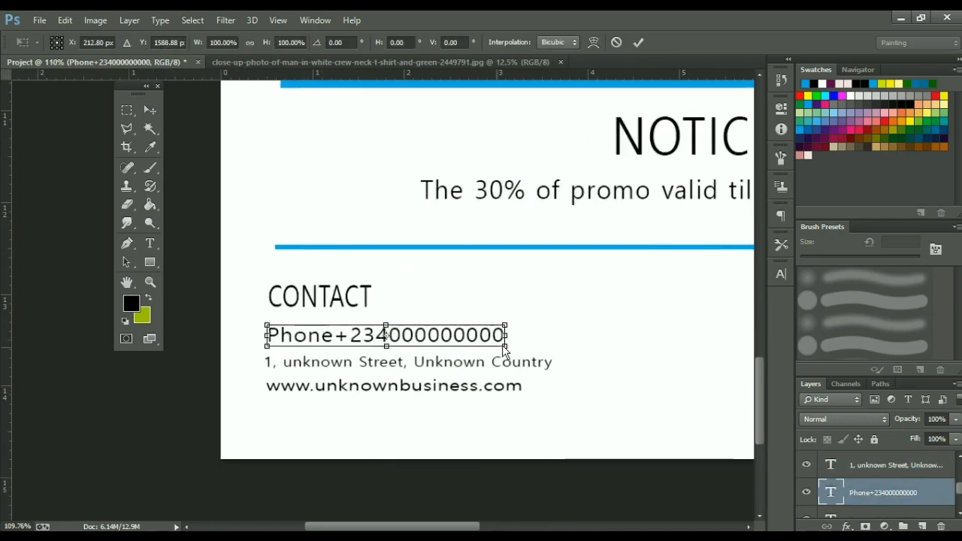
{"action": "left_click_drag", "start_coordinate": [504, 343], "coordinate": [463, 339]}
{"action": "key", "text": "Return"}
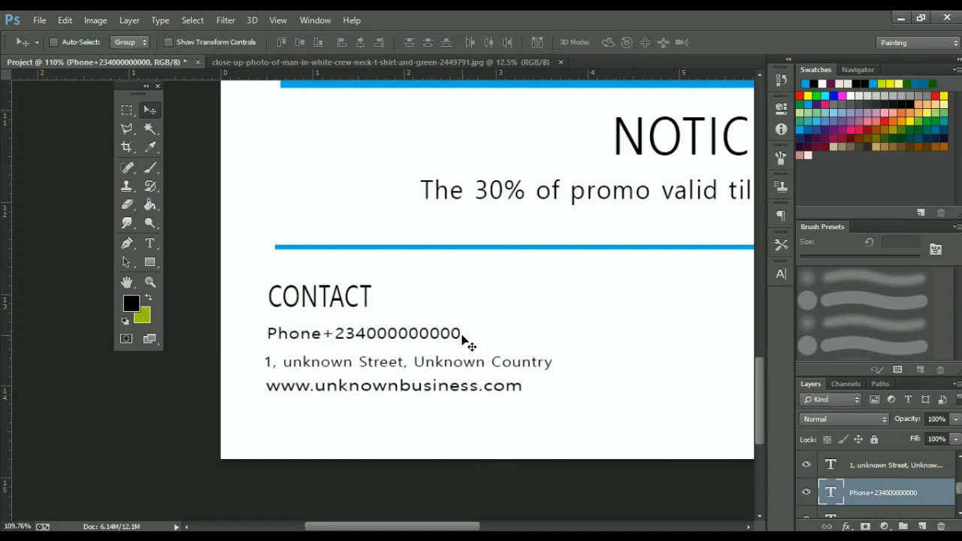
- Nudge the phone line left and down so its start aligns with the address line
{"action": "key", "text": "Left"}
{"action": "key", "text": "Left"}
{"action": "key", "text": "Left"}
{"action": "key", "text": "Left"}
{"action": "key", "text": "Down"}
{"action": "key", "text": "Down"}
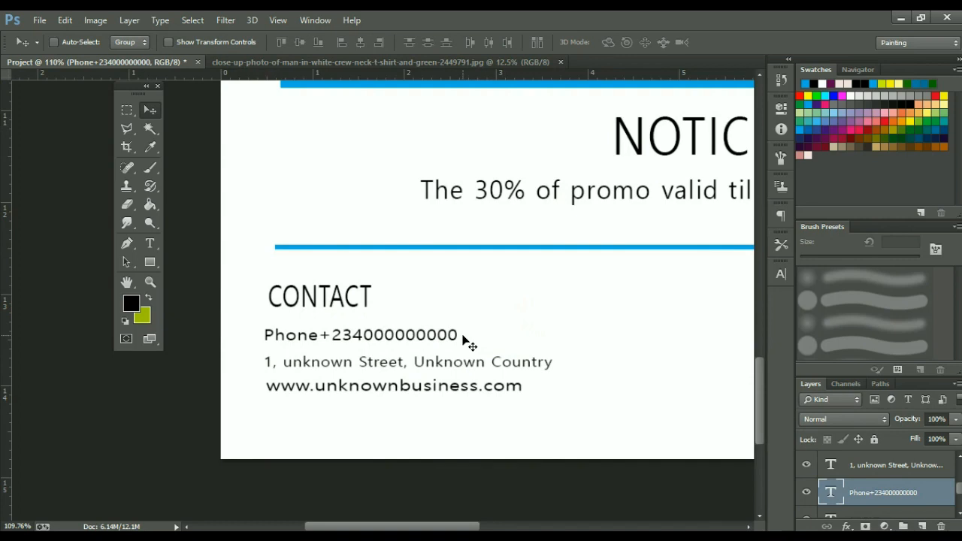
- Select the phone, address and website lines together and enlarge them slightly as a block
{"action": "scroll", "coordinate": [463, 336], "scroll_direction": "down", "scroll_amount": 8}
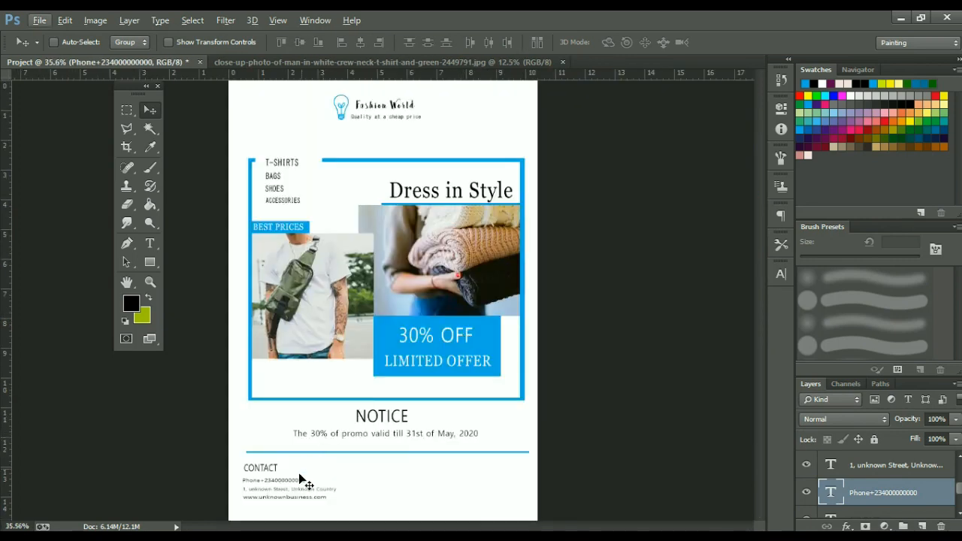
{"action": "left_click", "coordinate": [880, 476]}
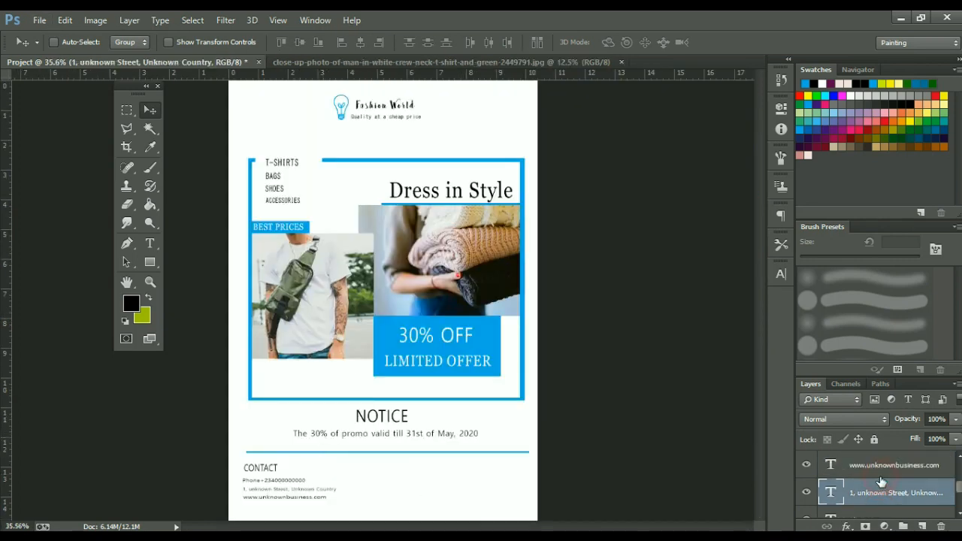
{"action": "scroll", "coordinate": [880, 481], "scroll_direction": "up", "scroll_amount": 2}
{"action": "left_click", "coordinate": [880, 481]}
{"action": "scroll", "coordinate": [881, 485], "scroll_direction": "down", "scroll_amount": 2}
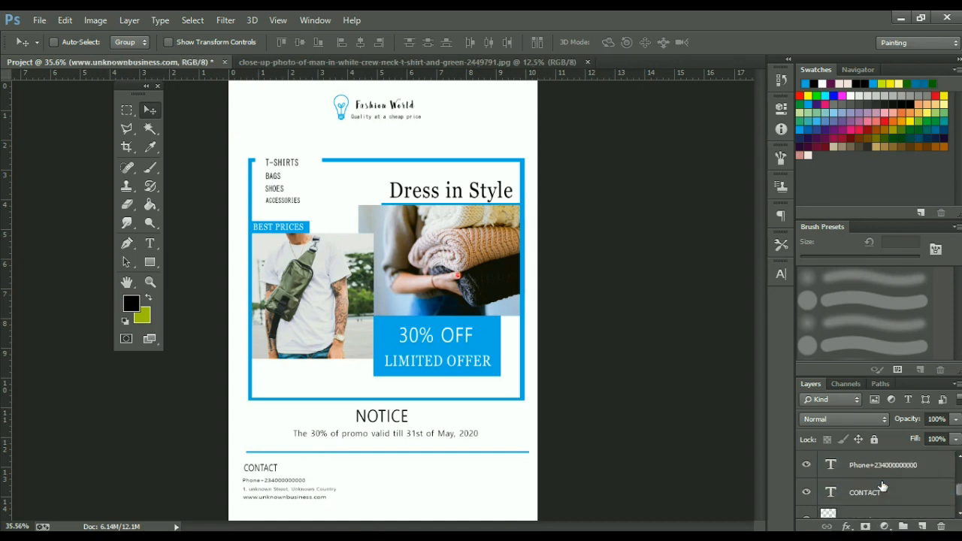
{"action": "left_click", "coordinate": [883, 470]}
{"action": "key", "text": "ctrl+t"}
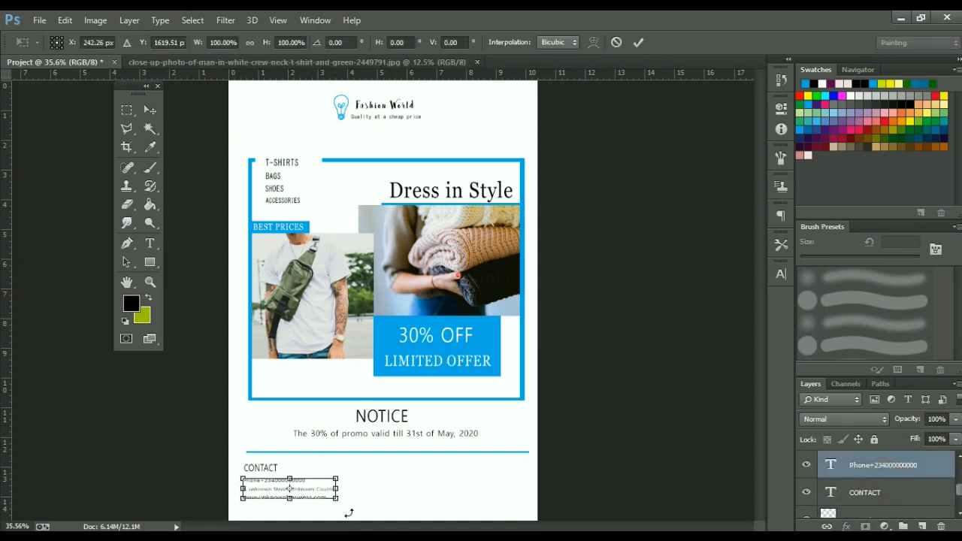
{"action": "left_click_drag", "start_coordinate": [338, 504], "coordinate": [348, 506]}
{"action": "key", "text": "Return"}
- Nudge the three contact lines to align them under the CONTACT heading
{"action": "key", "text": "Down"}
{"action": "key", "text": "Down"}
{"action": "key", "text": "Down"}
{"action": "key", "text": "Down"}
{"action": "key", "text": "Right"}
{"action": "key", "text": "Right"}
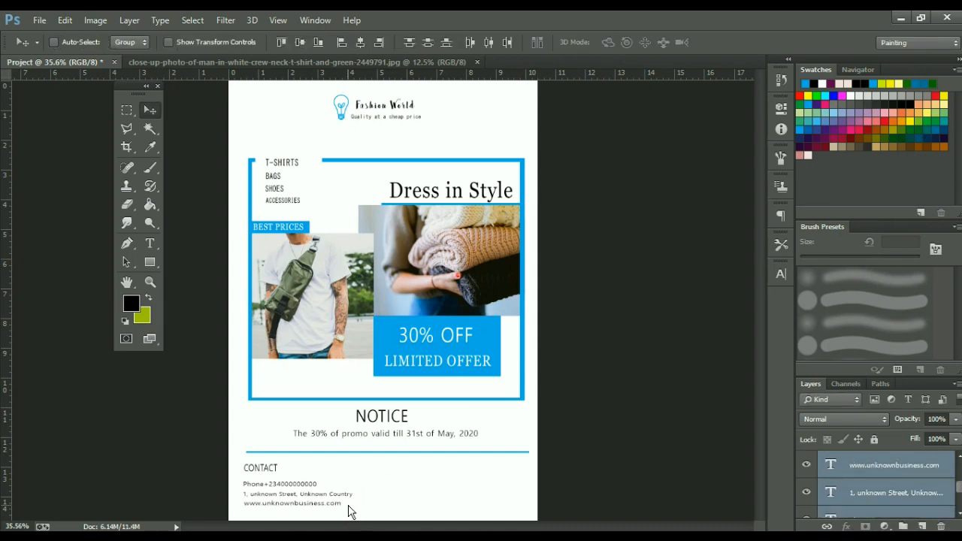
{"action": "key", "text": "Right"}
{"action": "key", "text": "Down"}
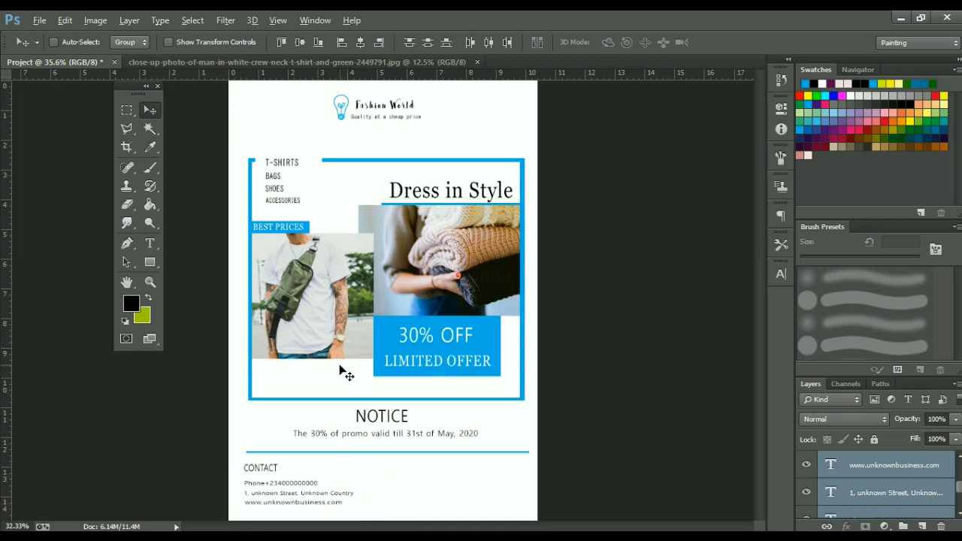
- Draw a rectangle of about 1528 × 229 px across the page's bottom edge, extending past both sides
{"action": "scroll", "coordinate": [340, 368], "scroll_direction": "down", "scroll_amount": 3}
{"action": "left_click", "coordinate": [153, 261]}
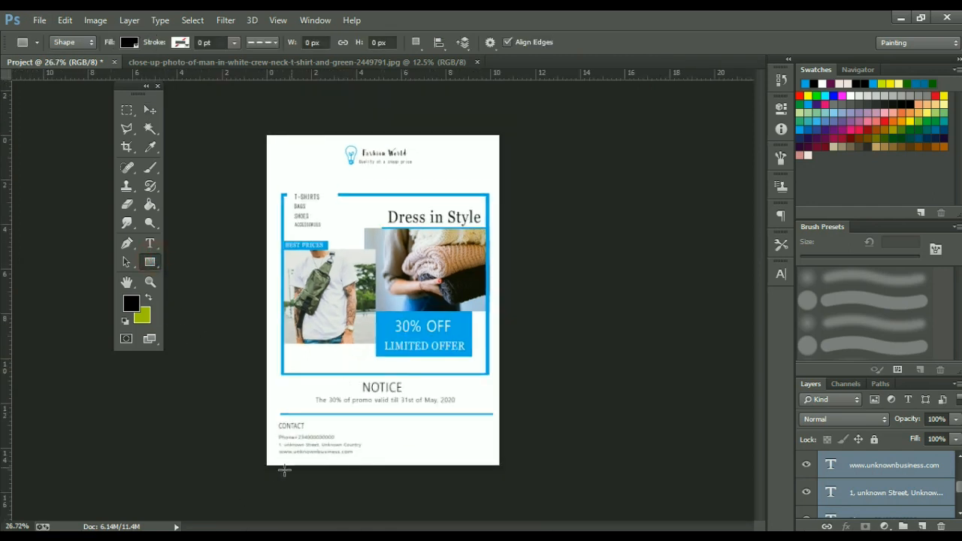
{"action": "left_click_drag", "start_coordinate": [257, 459], "coordinate": [547, 502]}
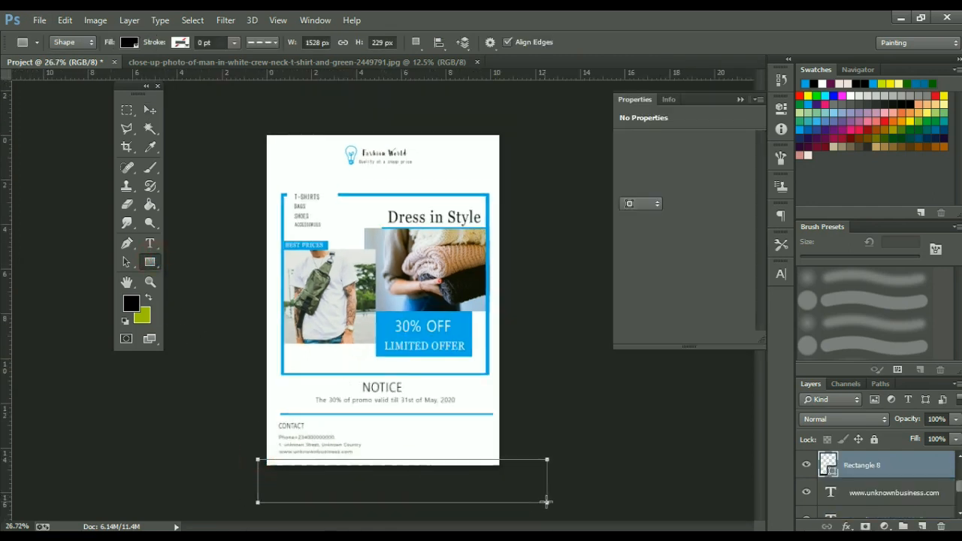
- Fill the bottom rectangle with the frame's blue and close its shape properties
{"action": "left_click", "coordinate": [629, 186]}
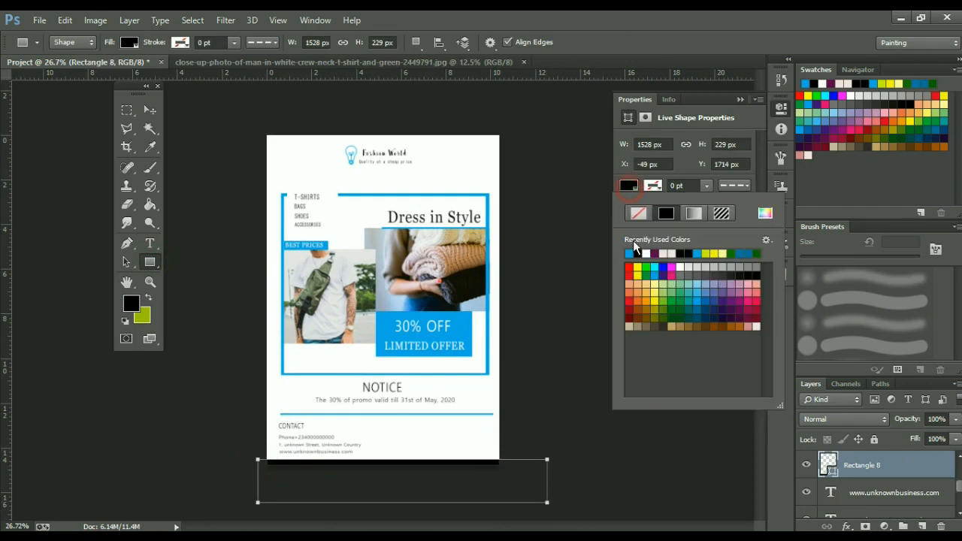
{"action": "left_click", "coordinate": [630, 254]}
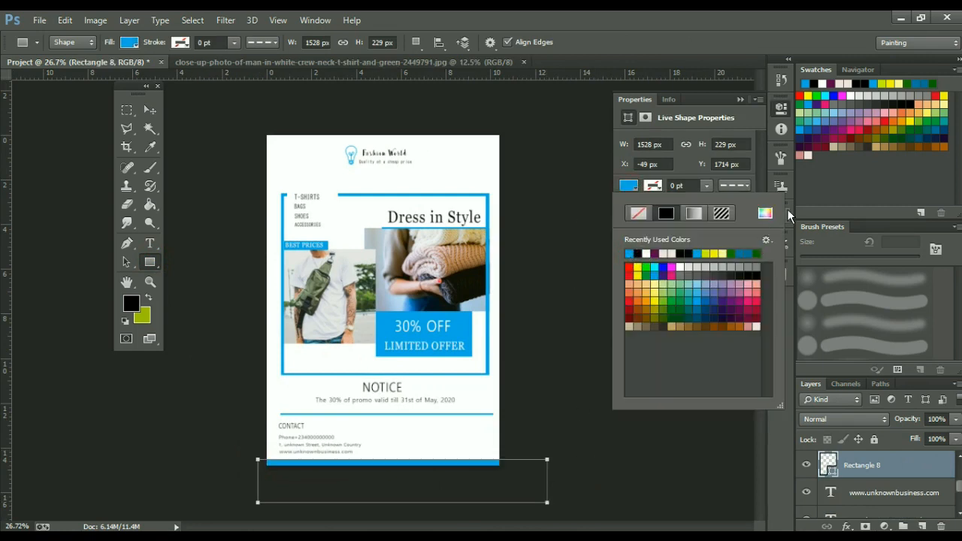
{"action": "left_click", "coordinate": [150, 113]}
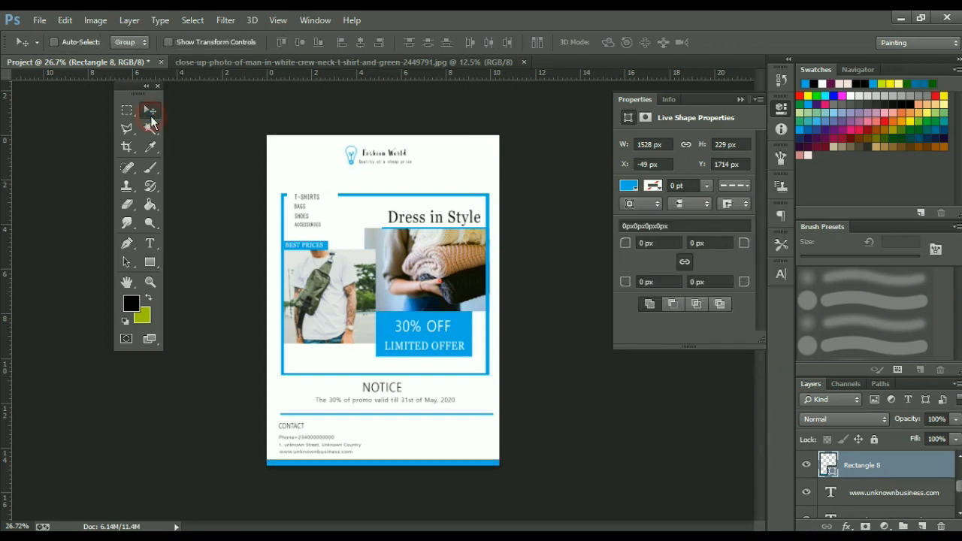
{"action": "left_click", "coordinate": [778, 112]}
{"action": "scroll", "coordinate": [359, 409], "scroll_direction": "up", "scroll_amount": 3}
{"action": "scroll", "coordinate": [359, 398], "scroll_direction": "down", "scroll_amount": 3}
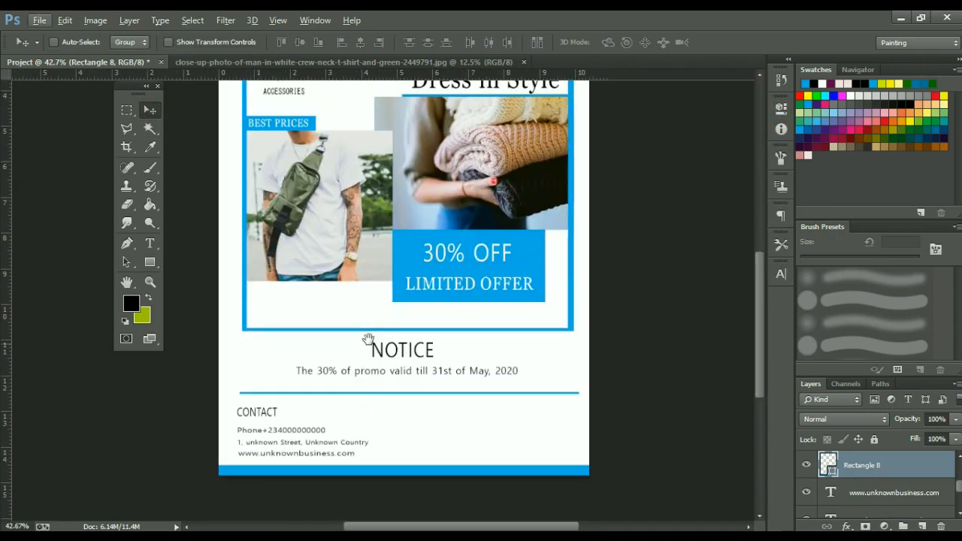
- Select the bulb shape, Fashion World and Quality at a cheap price layers together and scale the logo up to about 120%
{"action": "scroll", "coordinate": [259, 473], "scroll_direction": "up", "scroll_amount": 3}
{"action": "scroll", "coordinate": [259, 474], "scroll_direction": "down", "scroll_amount": 5}
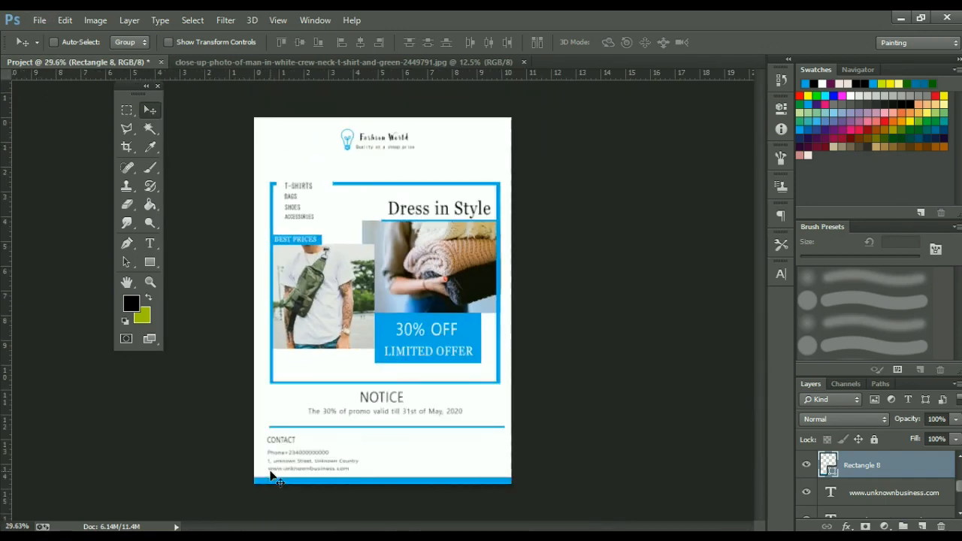
{"action": "scroll", "coordinate": [335, 117], "scroll_direction": "up", "scroll_amount": 1}
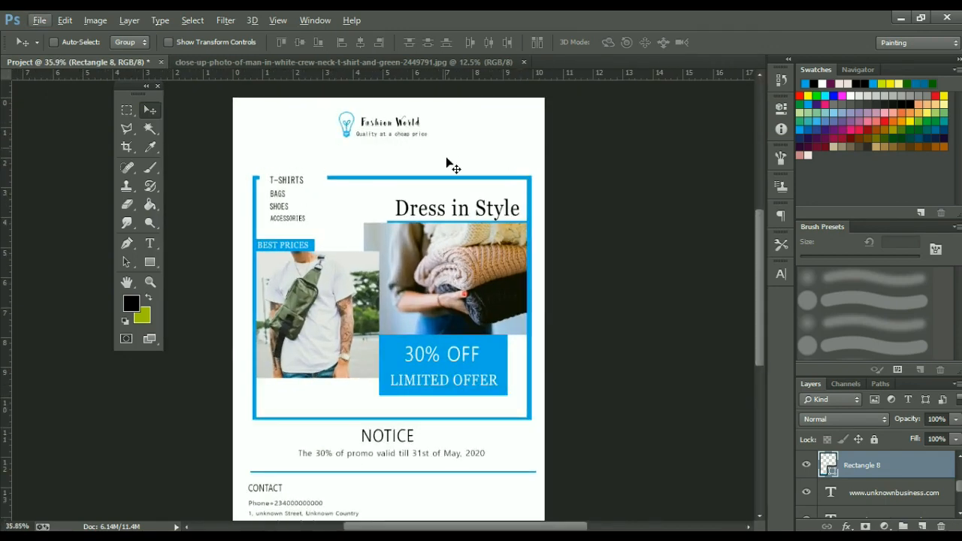
{"action": "scroll", "coordinate": [690, 288], "scroll_direction": "up", "scroll_amount": 1}
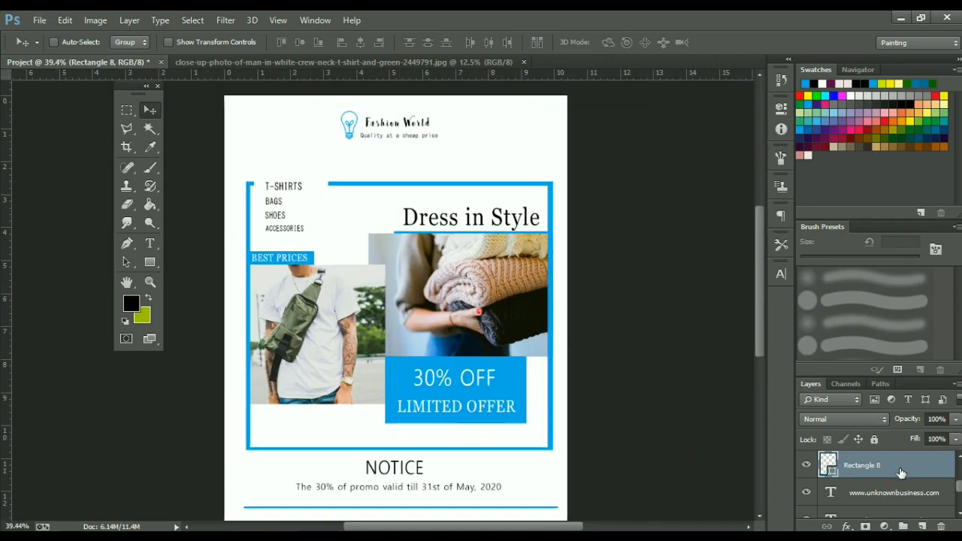
{"action": "scroll", "coordinate": [901, 472], "scroll_direction": "up", "scroll_amount": 5}
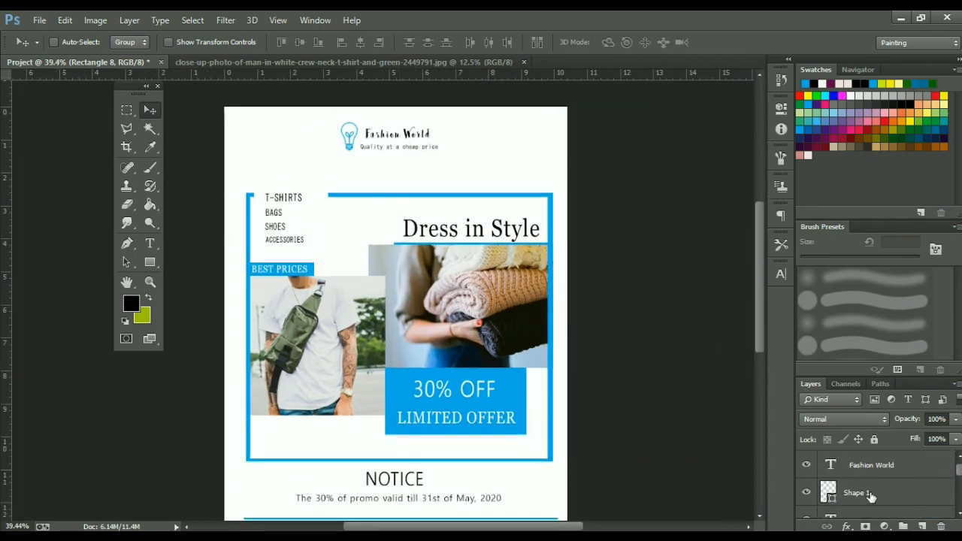
{"action": "scroll", "coordinate": [870, 496], "scroll_direction": "up", "scroll_amount": 1}
{"action": "left_click", "coordinate": [872, 493]}
{"action": "left_click", "coordinate": [858, 468]}
{"action": "scroll", "coordinate": [865, 482], "scroll_direction": "down", "scroll_amount": 1}
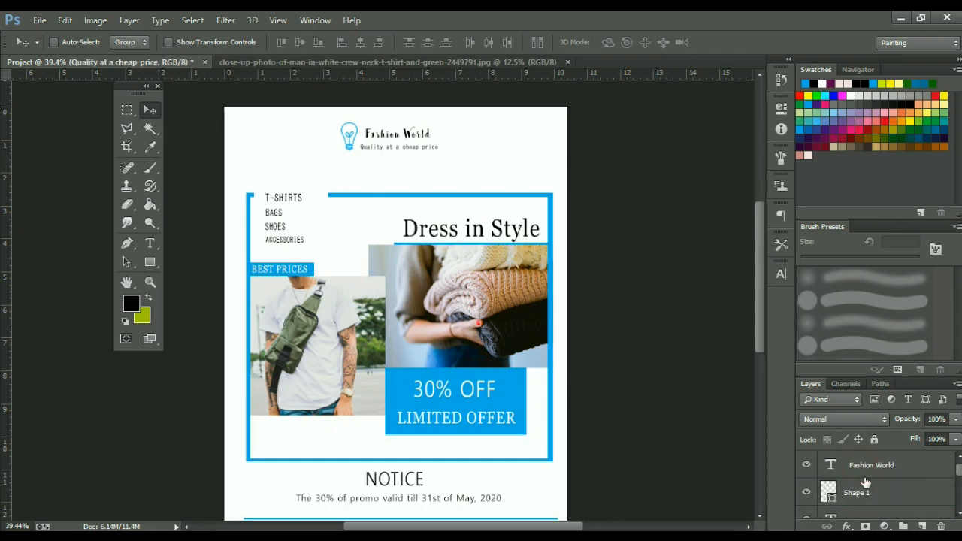
{"action": "left_click", "coordinate": [868, 492], "text": "shift"}
{"action": "key", "text": "t"}
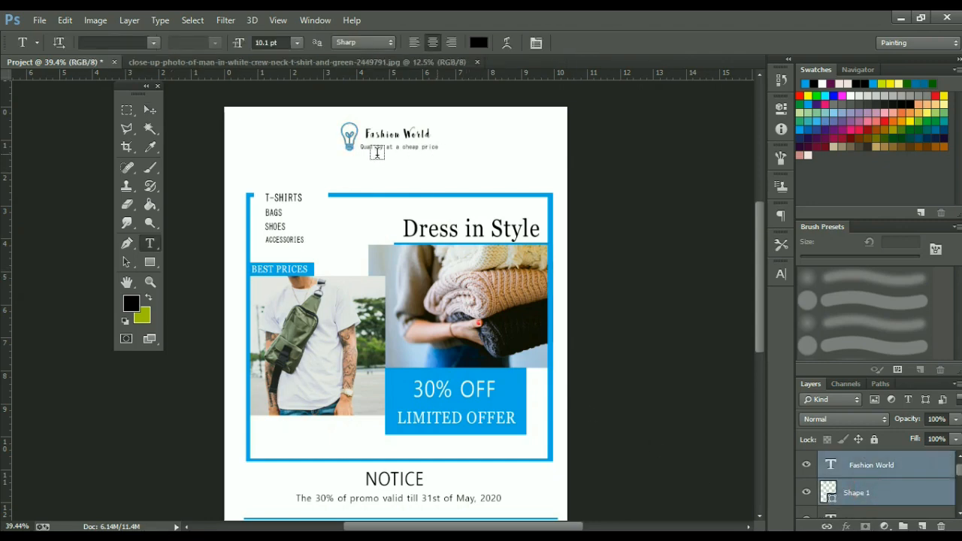
{"action": "left_click", "coordinate": [151, 112]}
{"action": "key", "text": "ctrl+t"}
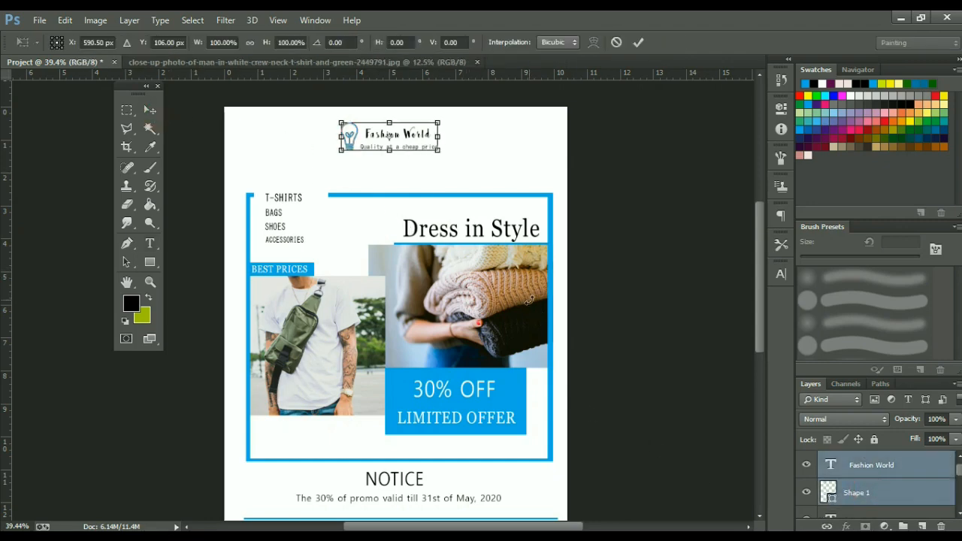
{"action": "left_click_drag", "start_coordinate": [437, 150], "coordinate": [447, 160]}
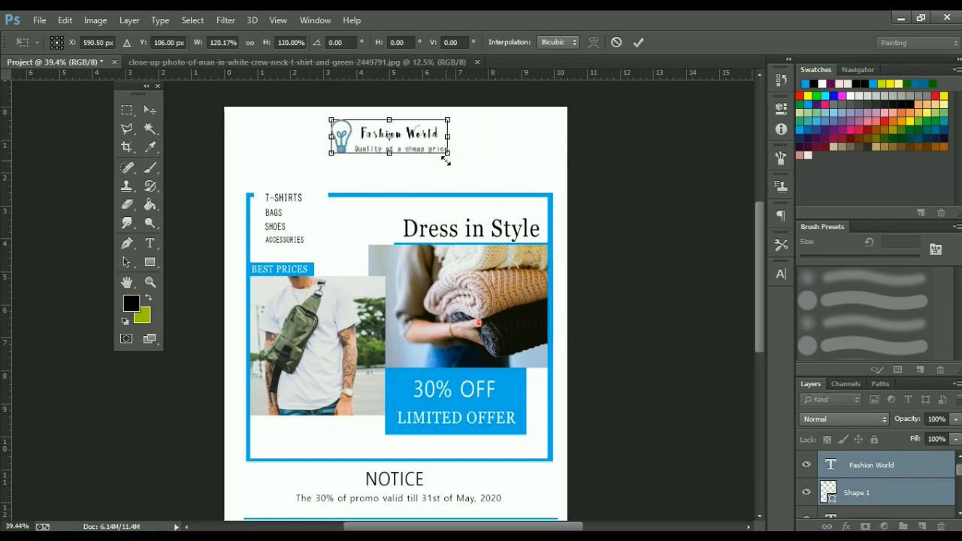
{"action": "key", "text": "Return"}
- Nudge the enlarged logo block slightly right and down, centring it in the space above the blue frame
{"action": "key", "text": "shift+Right"}
{"action": "key", "text": "shift+Right"}
{"action": "key", "text": "shift+Right"}
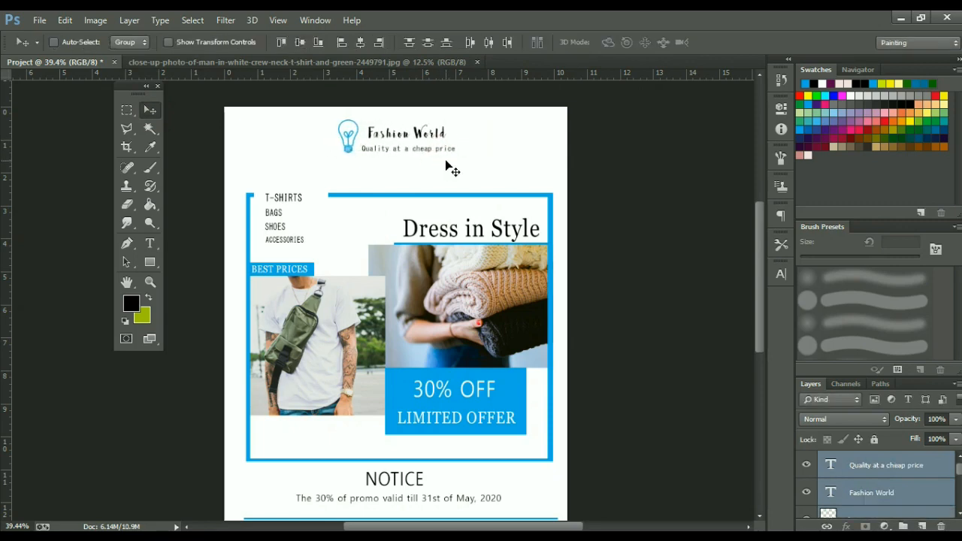
{"action": "key", "text": "shift+Down"}
{"action": "key", "text": "shift+Down"}
{"action": "key", "text": "shift+Down"}
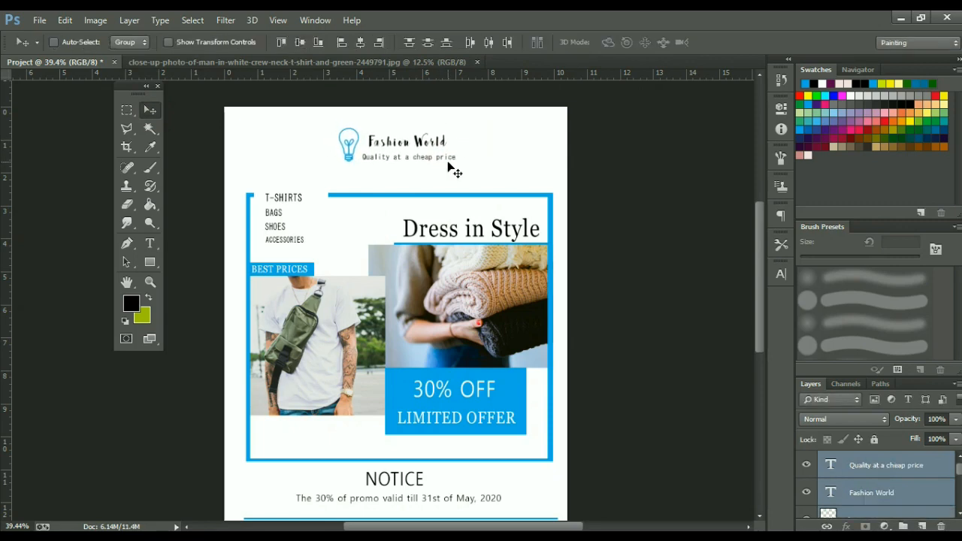
{"action": "key", "text": "Left"}
{"action": "key", "text": "Left"}
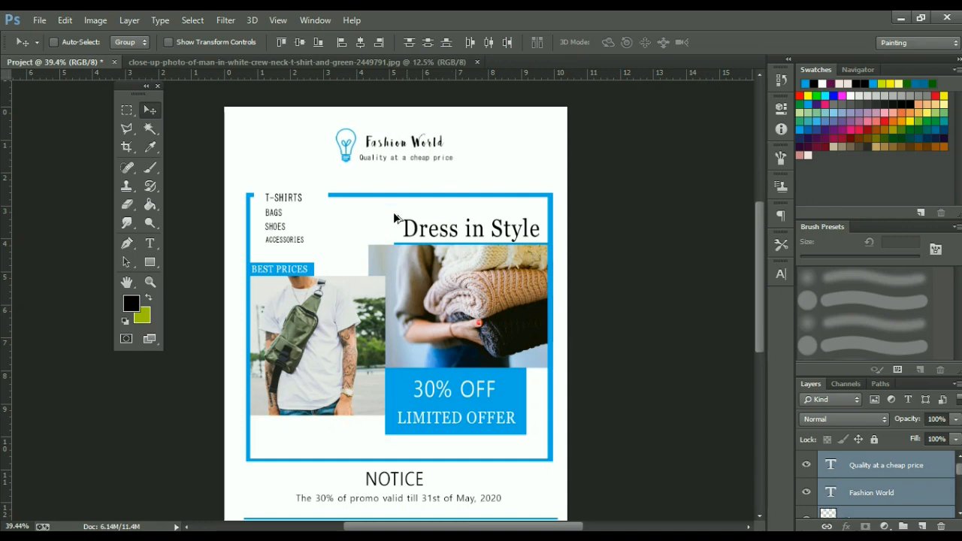
{"action": "scroll", "coordinate": [394, 214], "scroll_direction": "down", "scroll_amount": 7}
{"action": "scroll", "coordinate": [362, 268], "scroll_direction": "up", "scroll_amount": 4}
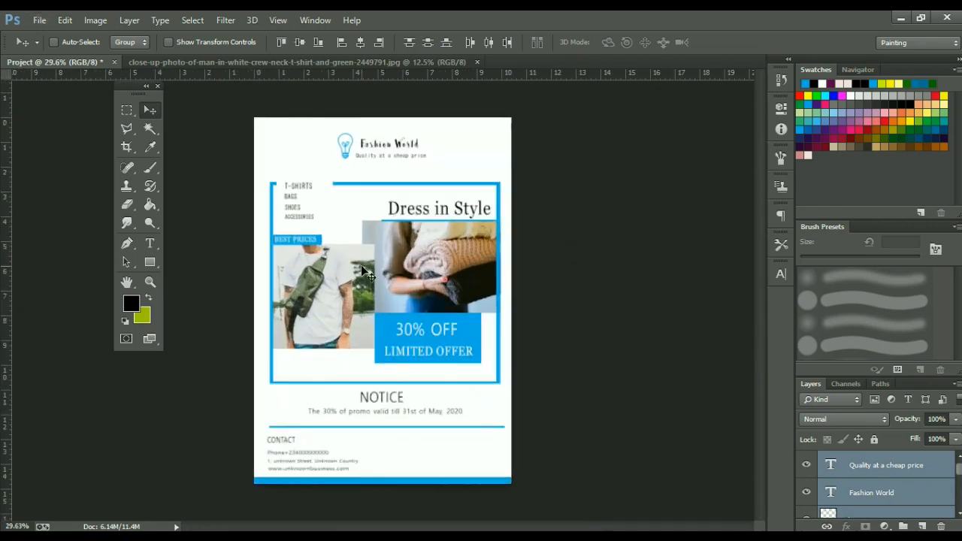